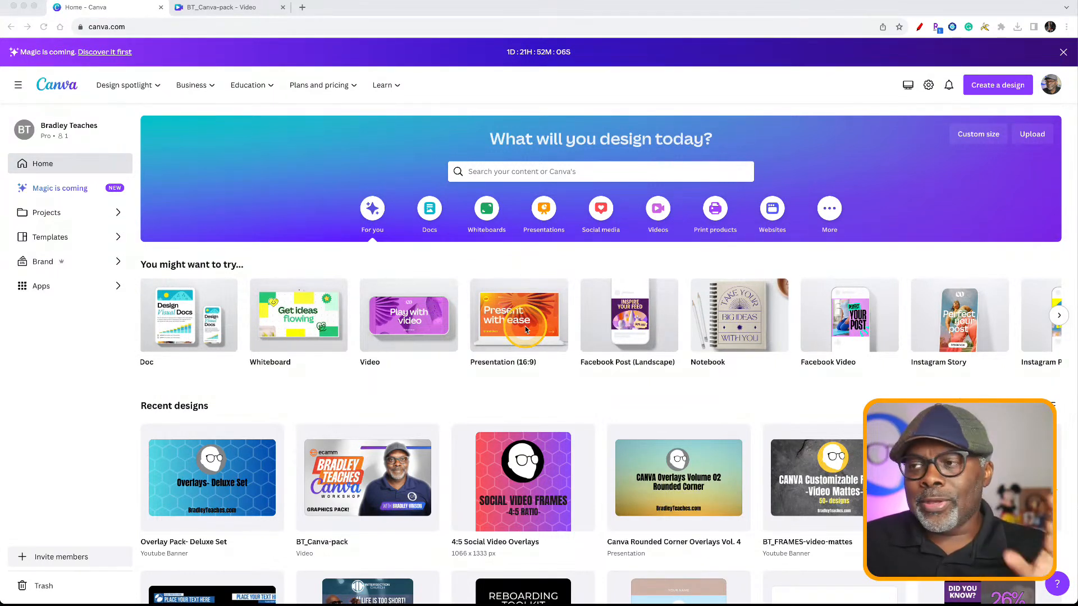
- Create a blank Video design and open its collection of design elements
click(415, 327)
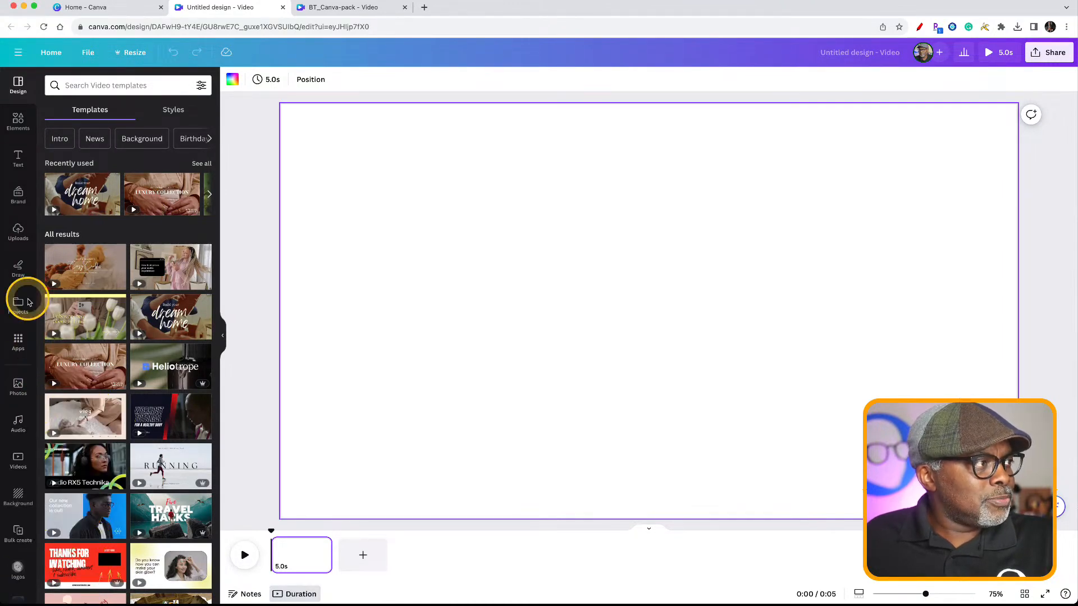
click(18, 122)
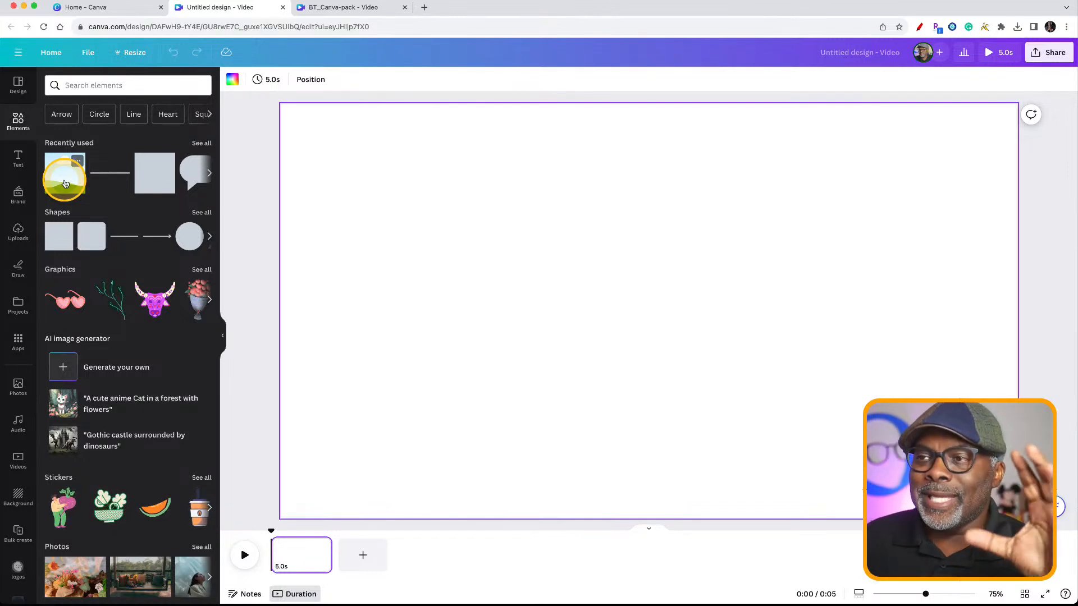
- Place the recently used landscape frame on the page, show all available shapes, and delete the frame
click(65, 183)
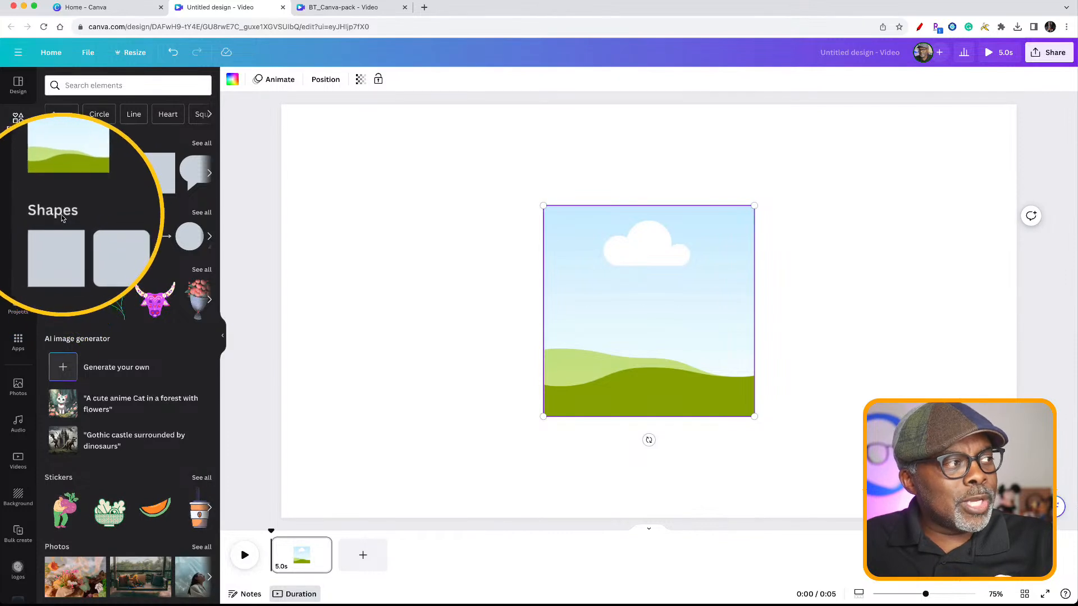
click(202, 212)
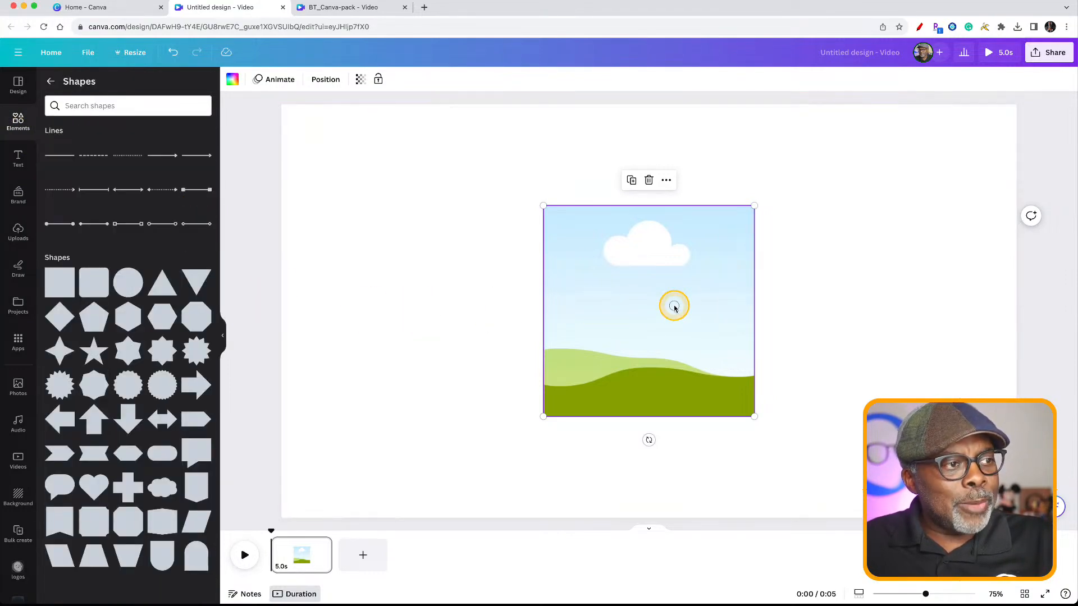
key(Delete)
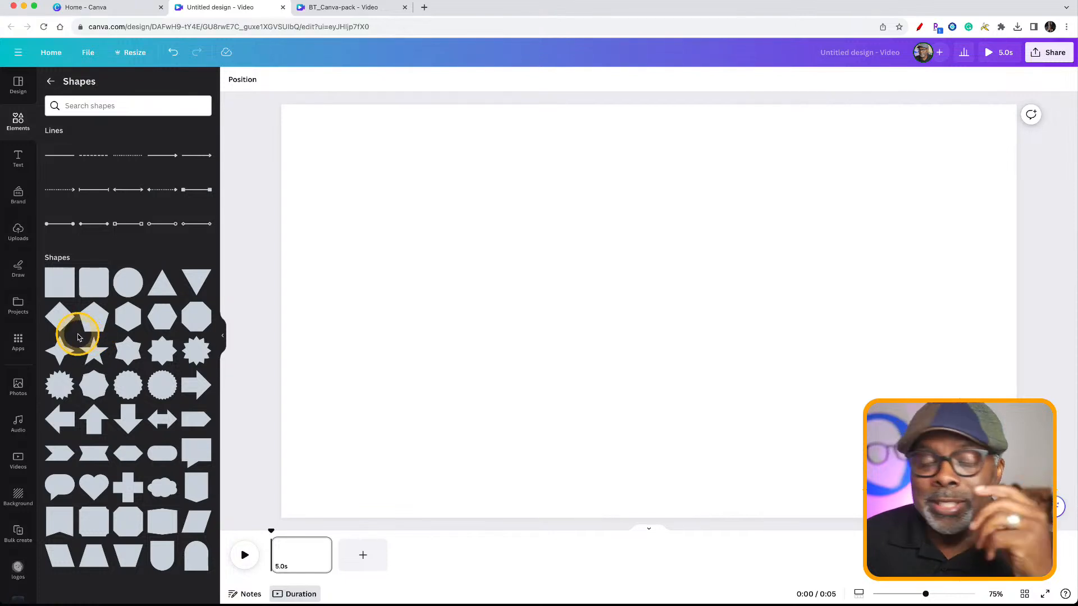
- Place a square, a round starburst and a pill shape apart from each other on the blank page
click(56, 287)
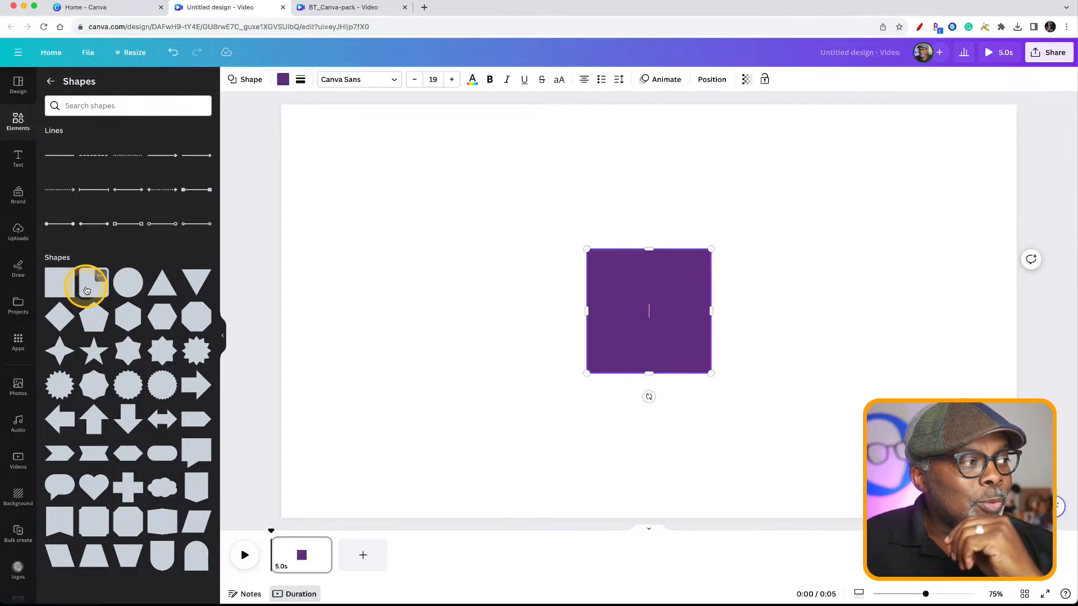
drag(625, 351, 390, 220)
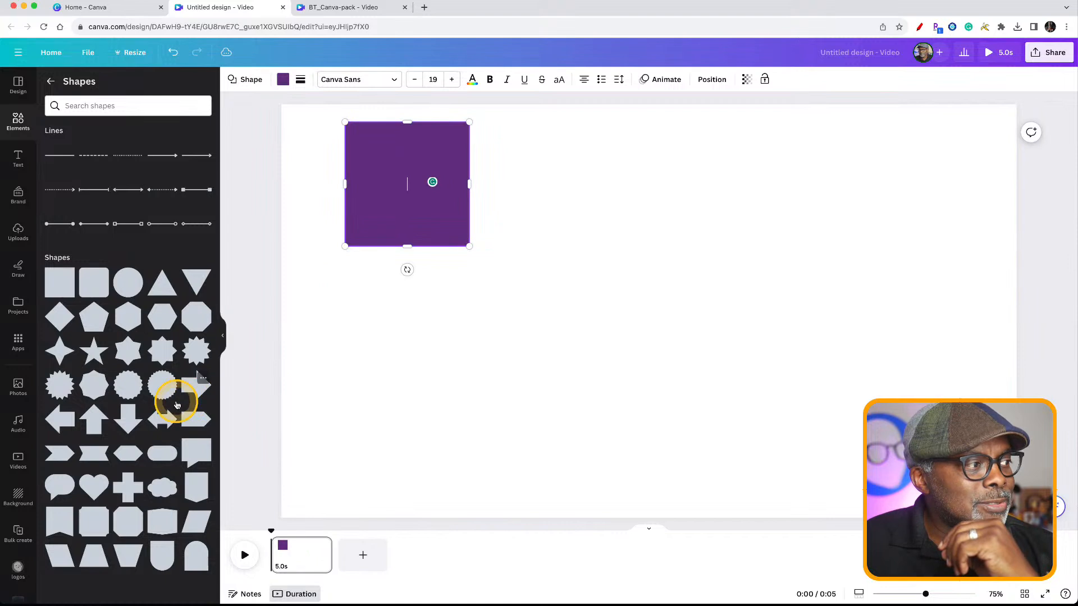
click(162, 385)
drag(645, 347, 702, 270)
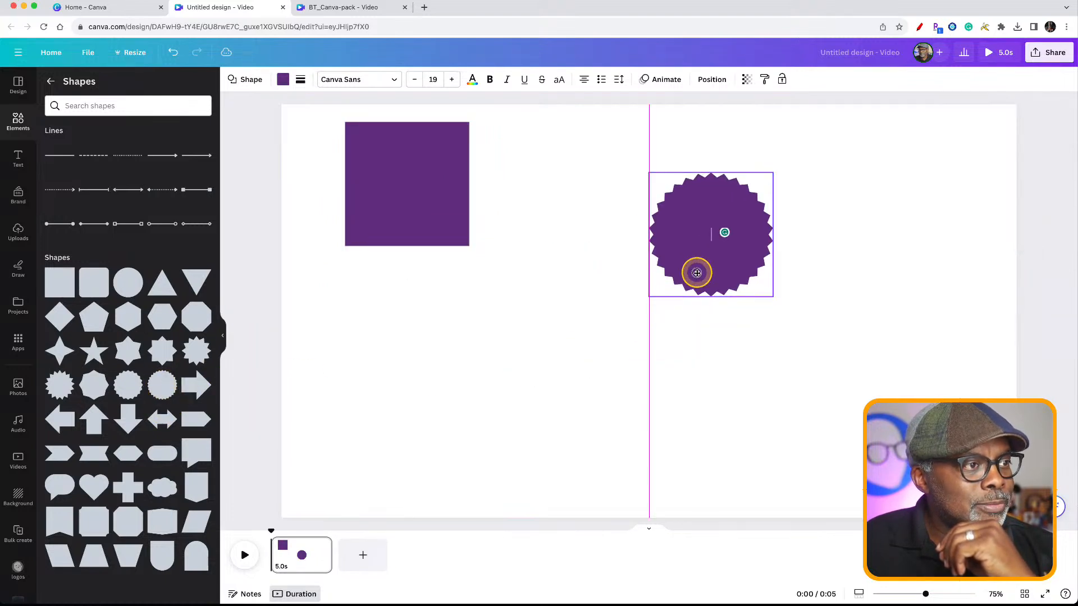
click(160, 449)
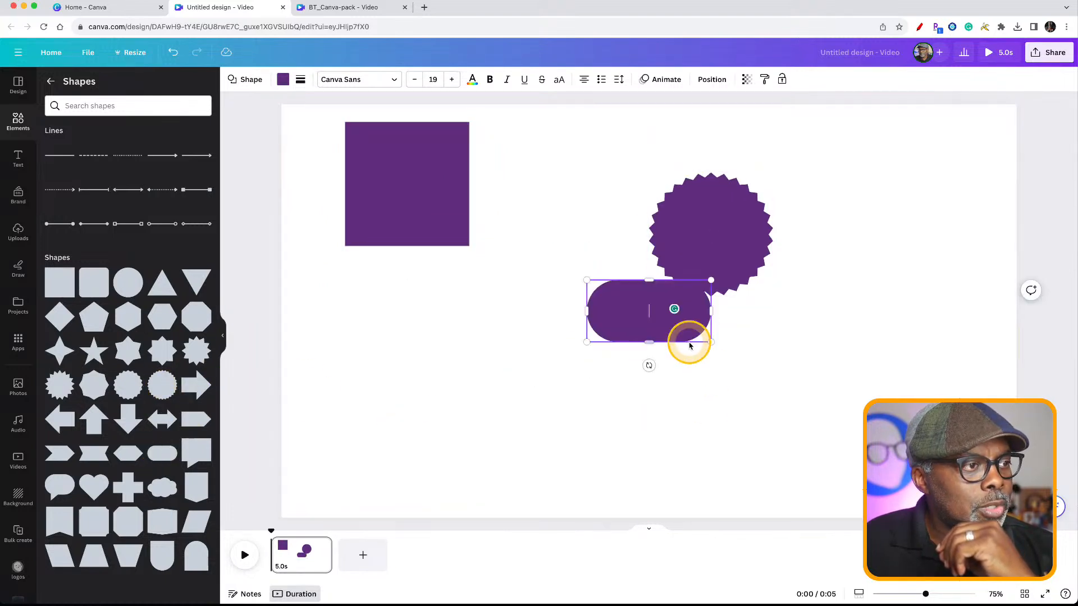
drag(674, 331, 639, 452)
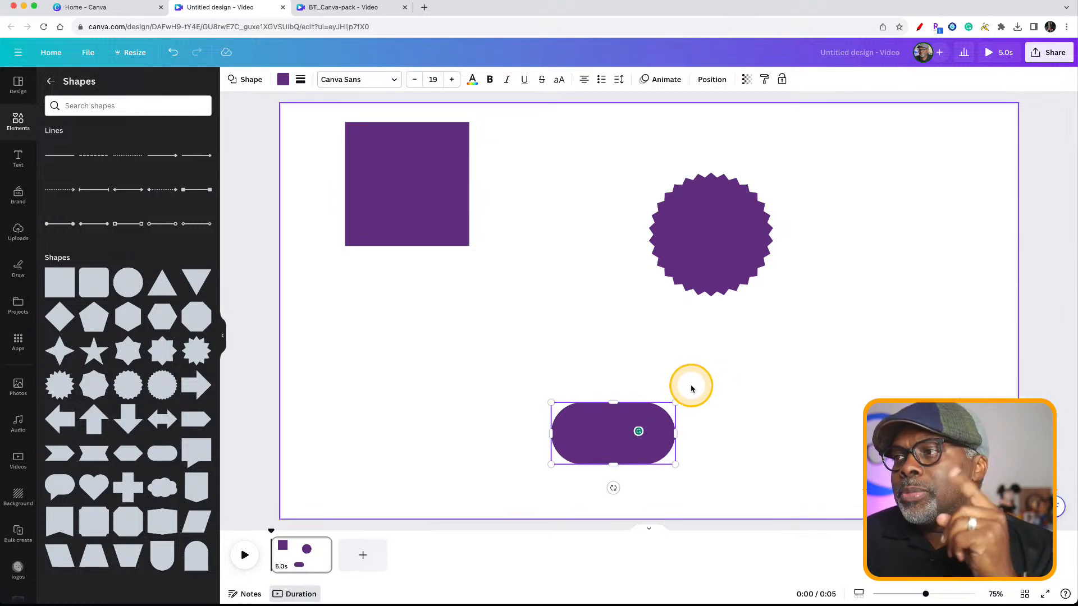
- Stretch the starburst horizontally into an oval and lengthen the pill shape into a long bar
click(728, 273)
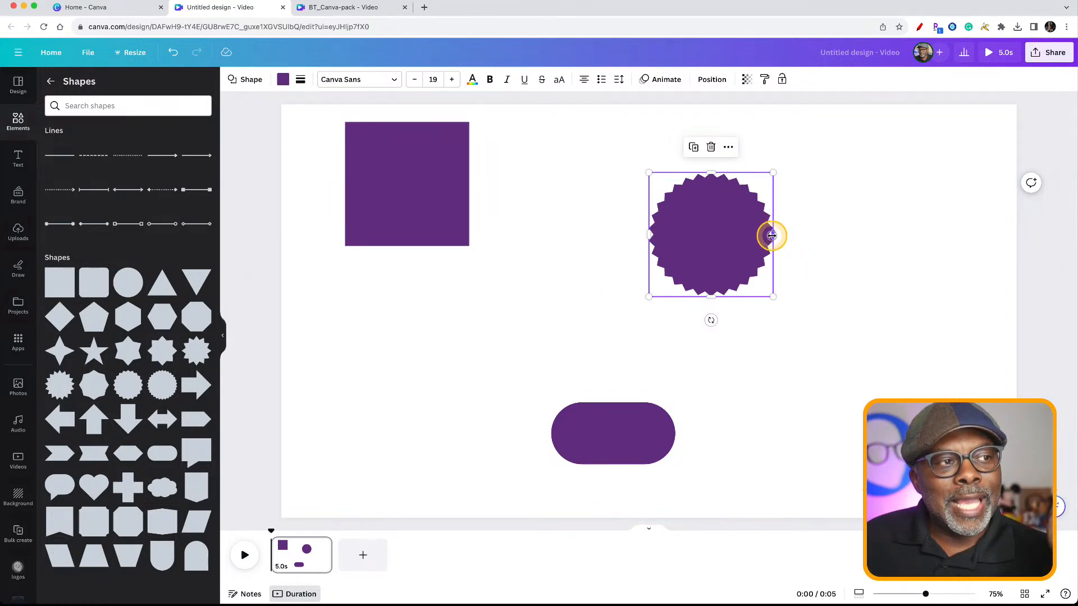
drag(771, 235, 818, 242)
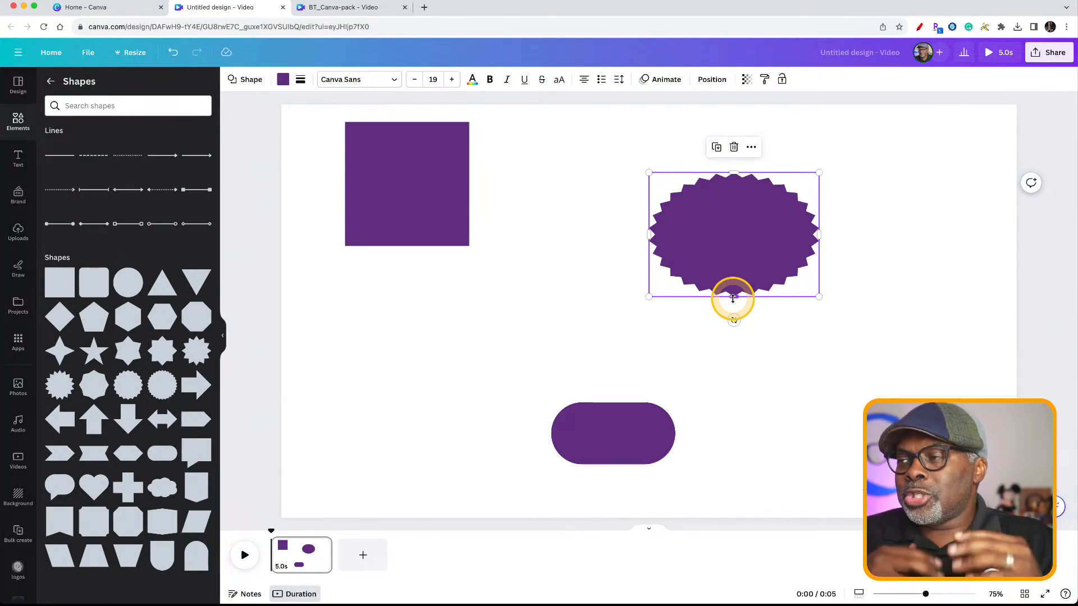
click(673, 430)
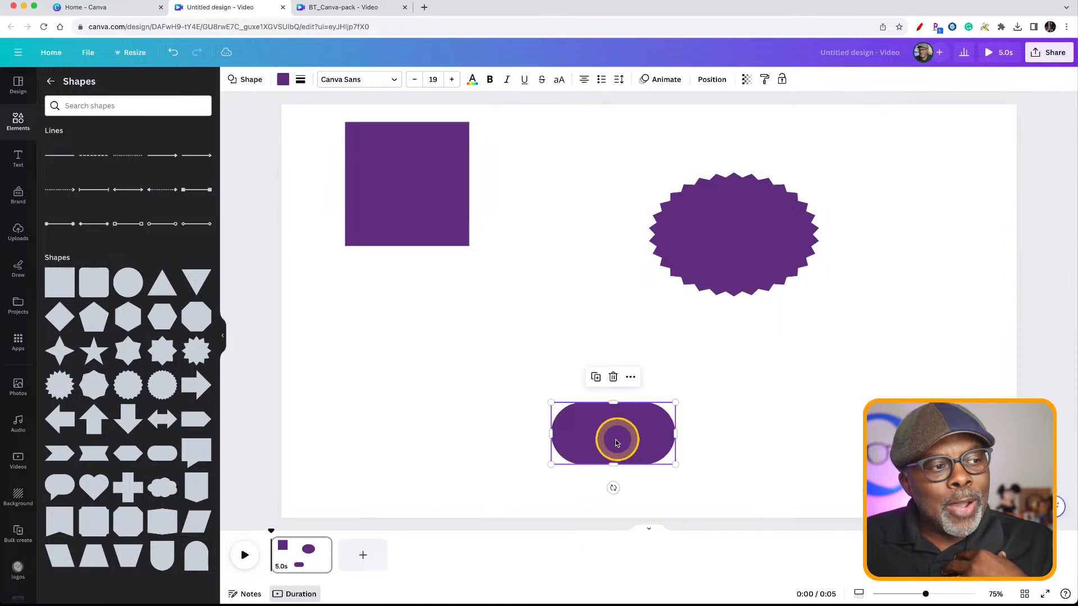
drag(676, 433, 854, 433)
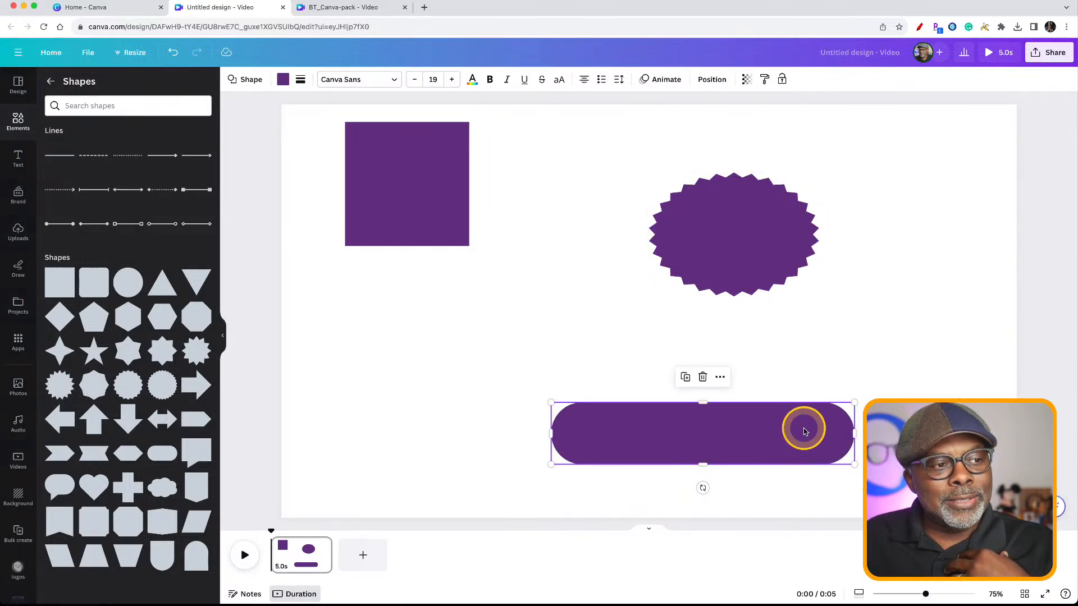
drag(853, 402, 838, 349)
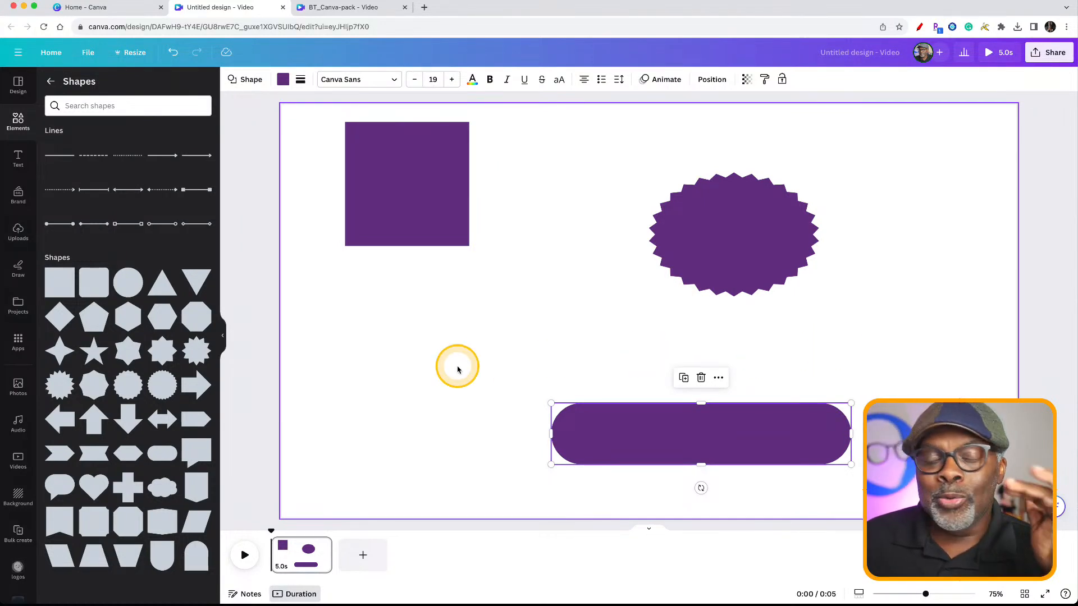
- Select the square, starburst and pill shapes together and delete them from the page
click(398, 285)
click(365, 224)
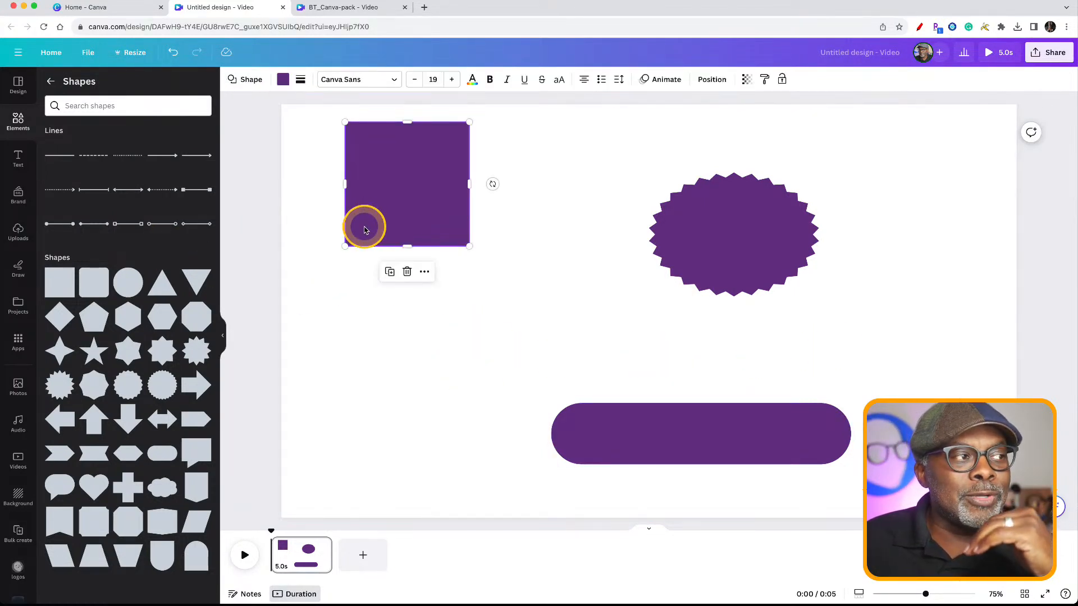
click(310, 160)
drag(309, 158, 965, 475)
key(Delete)
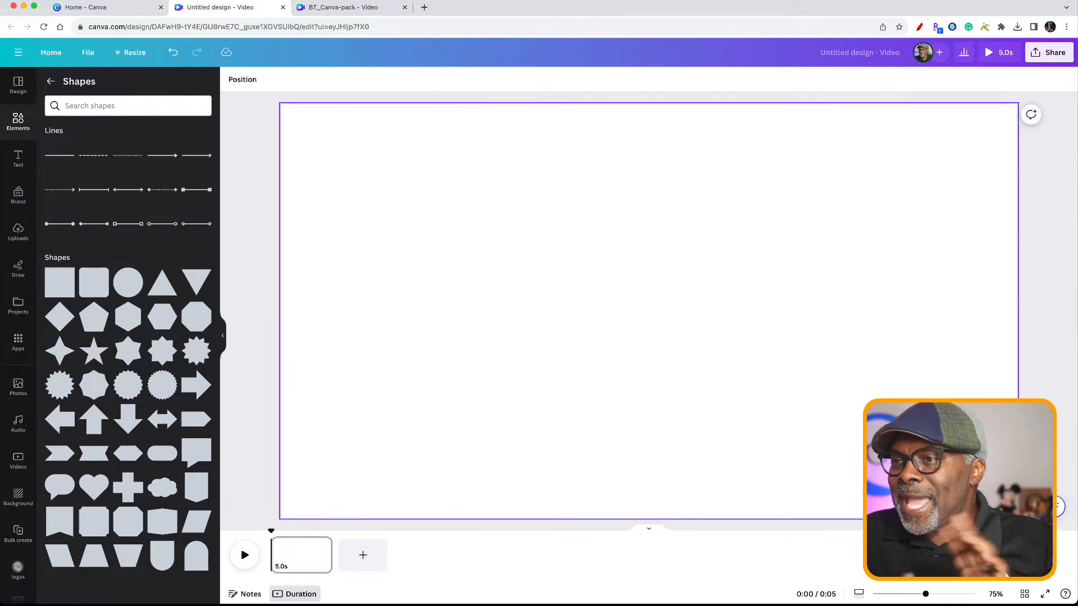
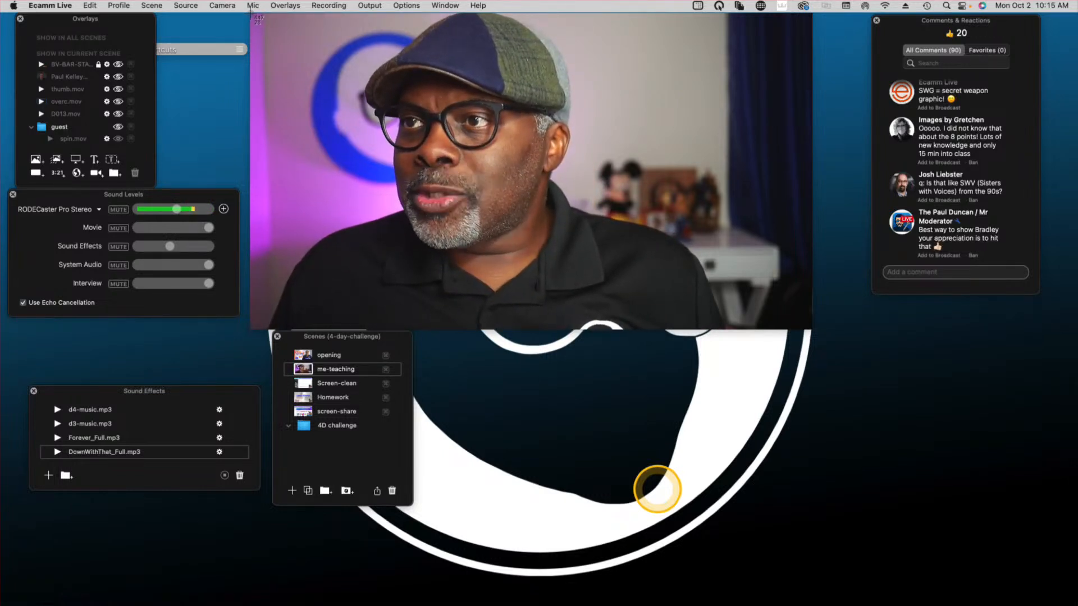
- Switch to Ecamm Live and capture a screenshot of the whole camera preview area
drag(250, 15, 811, 328)
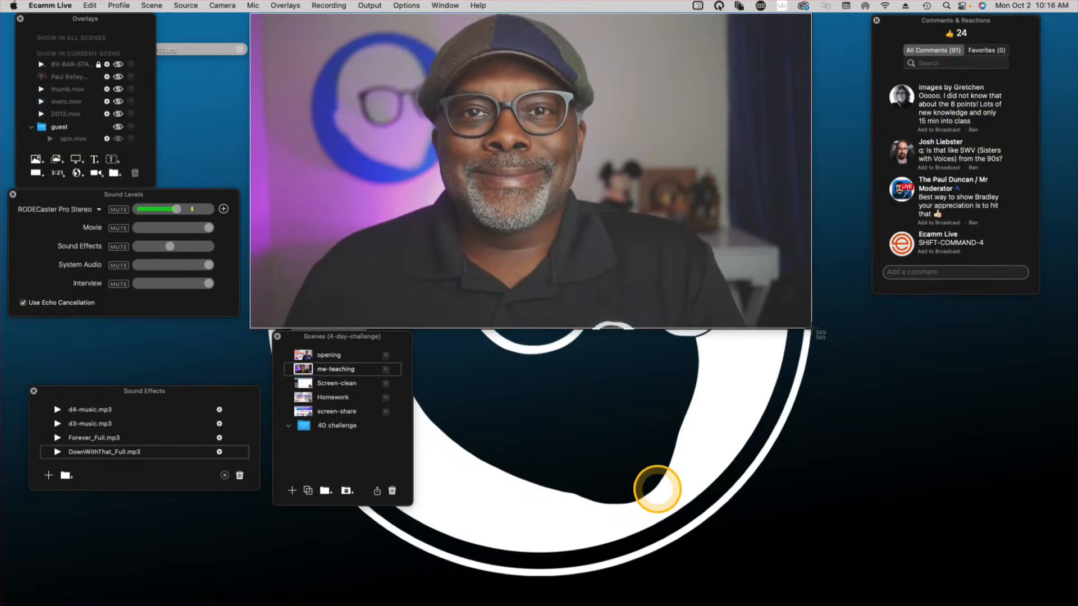
drag(811, 328, 813, 329)
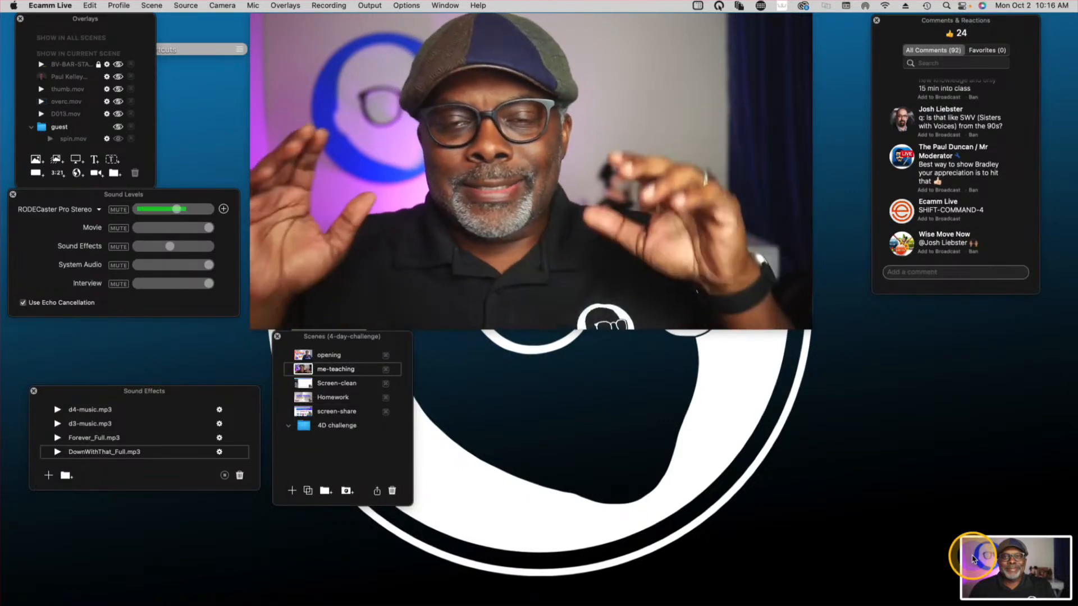
- Switch back to Canva and add the uploaded portrait with the gray cap and navy polo to the page
mouse_move(582, 117)
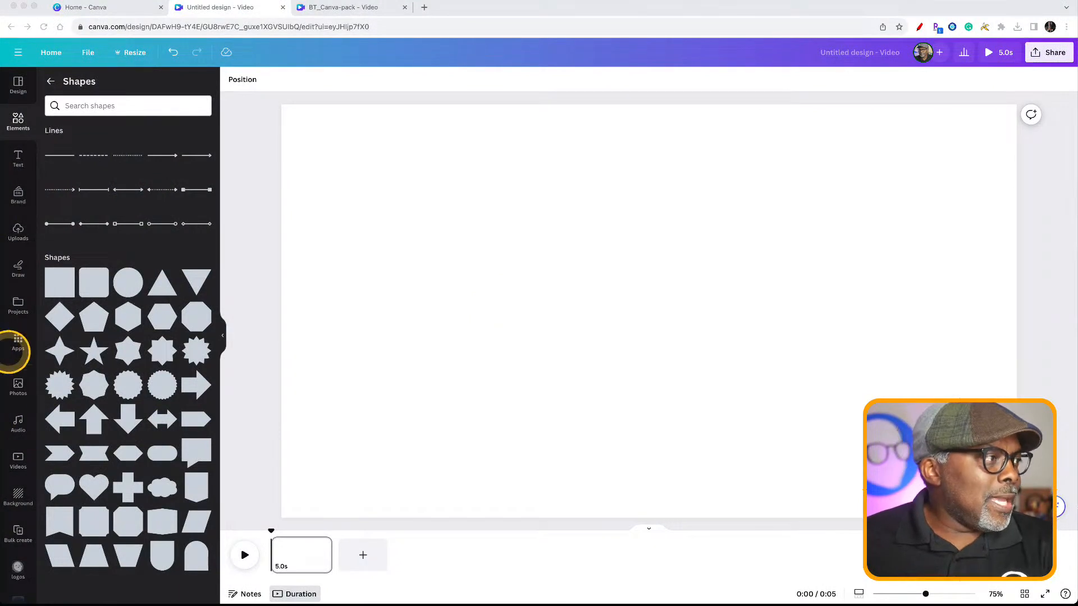
click(18, 234)
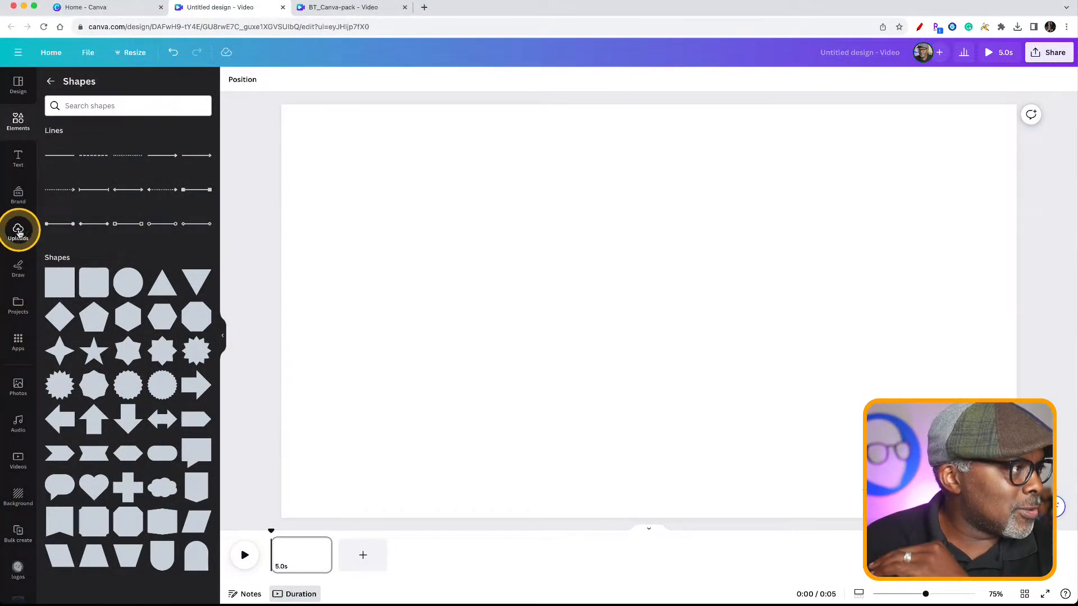
click(19, 233)
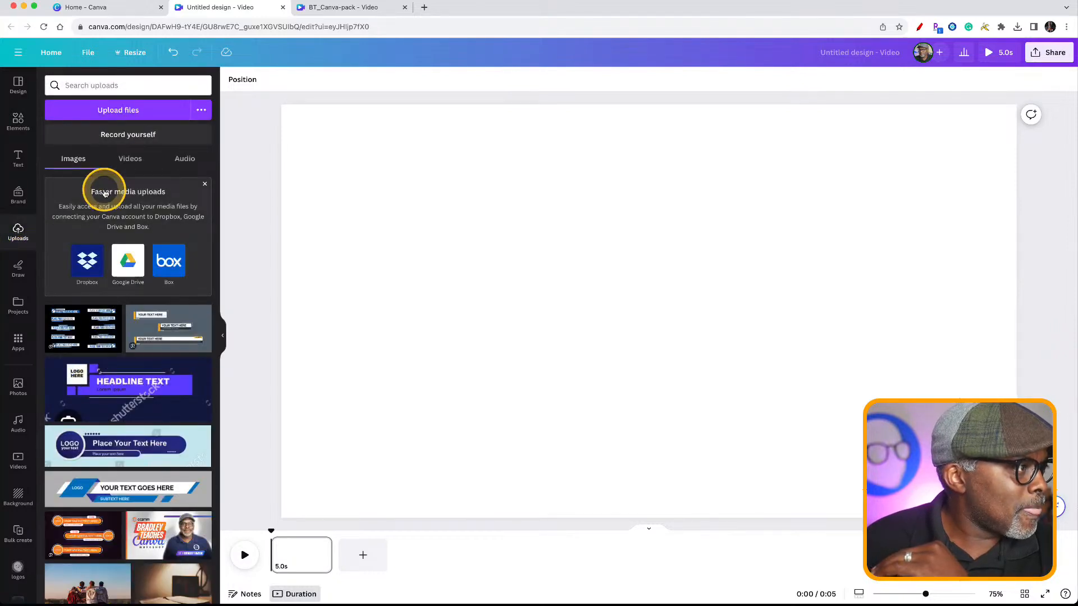
scroll(116, 411, down, 15)
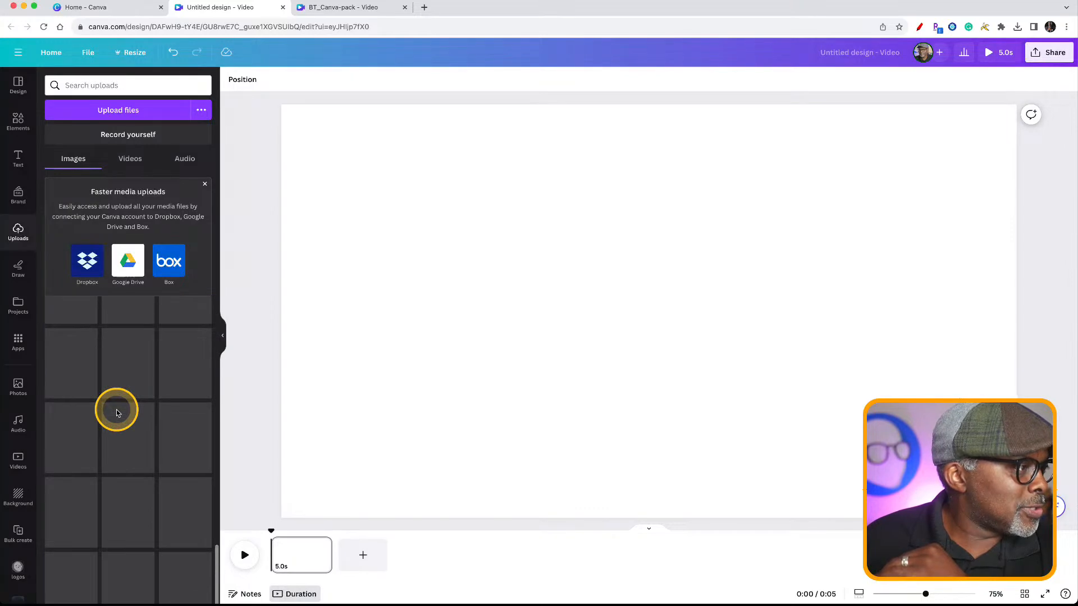
scroll(116, 411, down, 10)
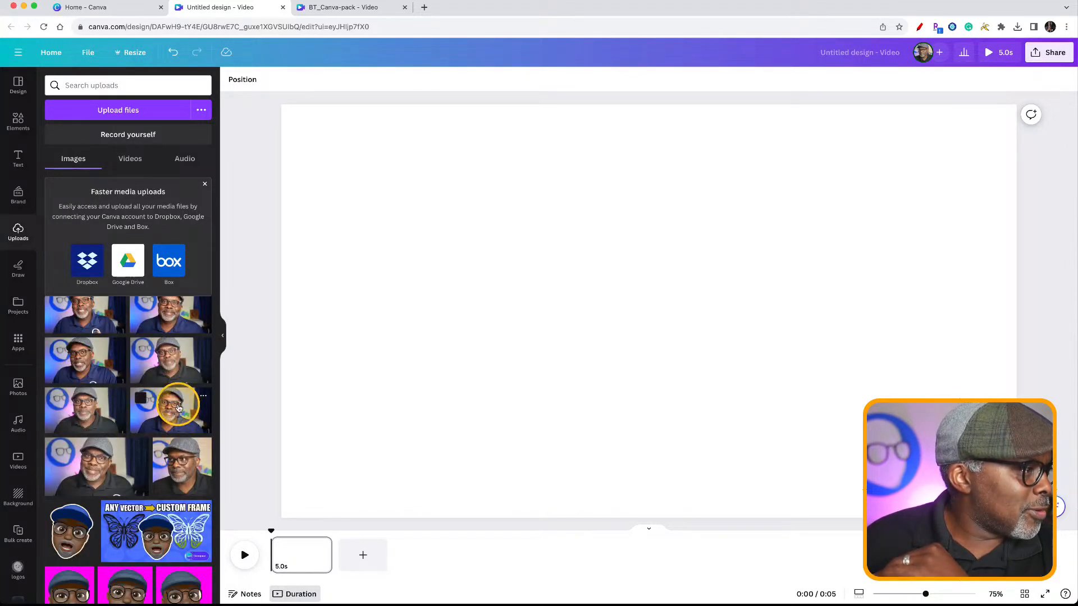
scroll(172, 394, up, 1)
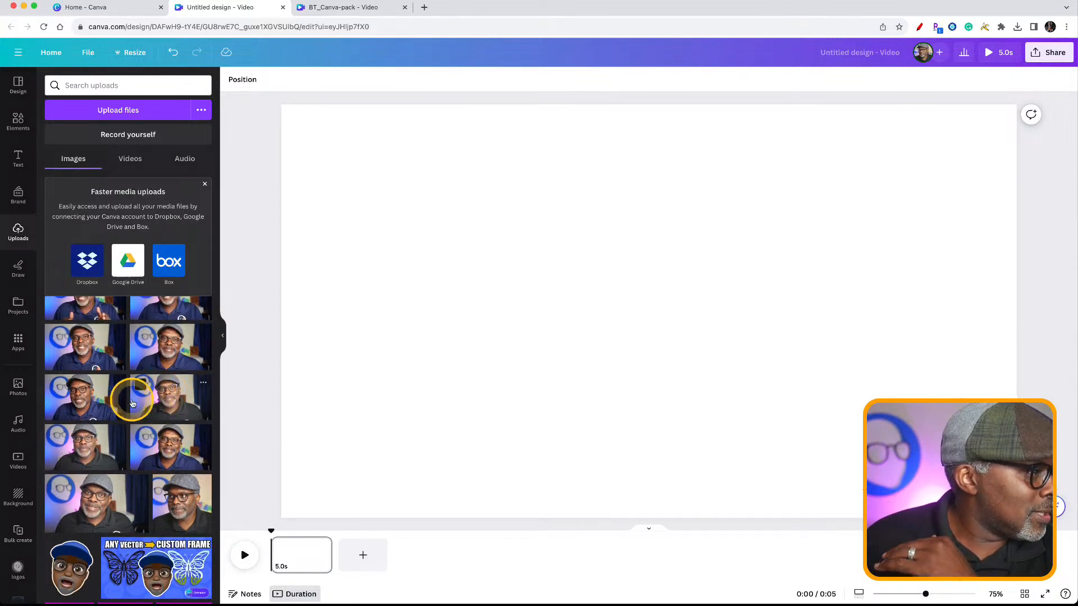
click(169, 362)
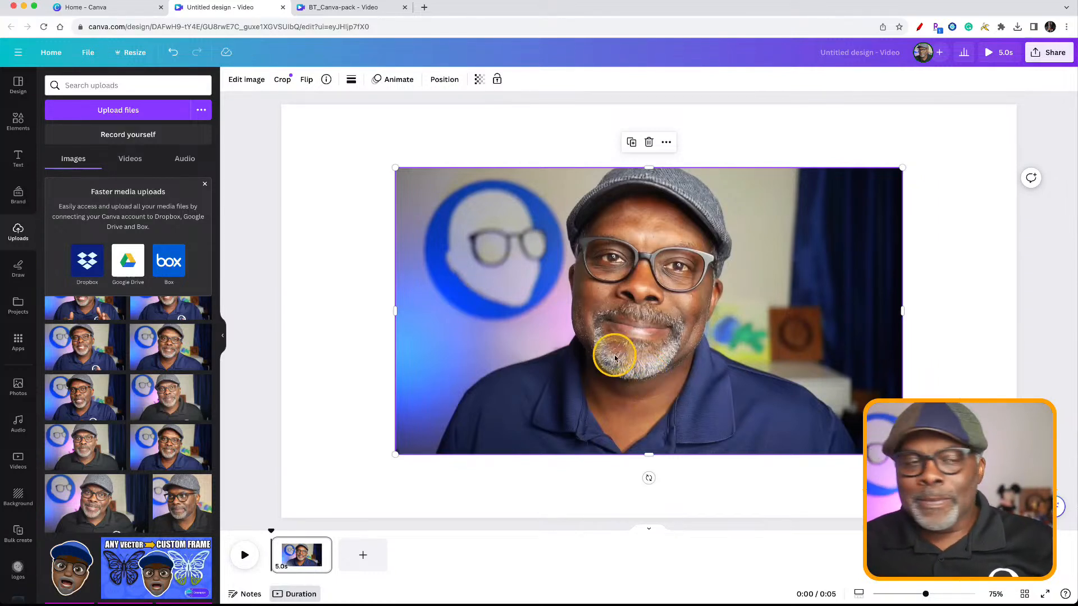
- Align the portrait with the page's upper-left corner and enlarge it to fill the page, about 1920 × 1086
drag(645, 362, 529, 291)
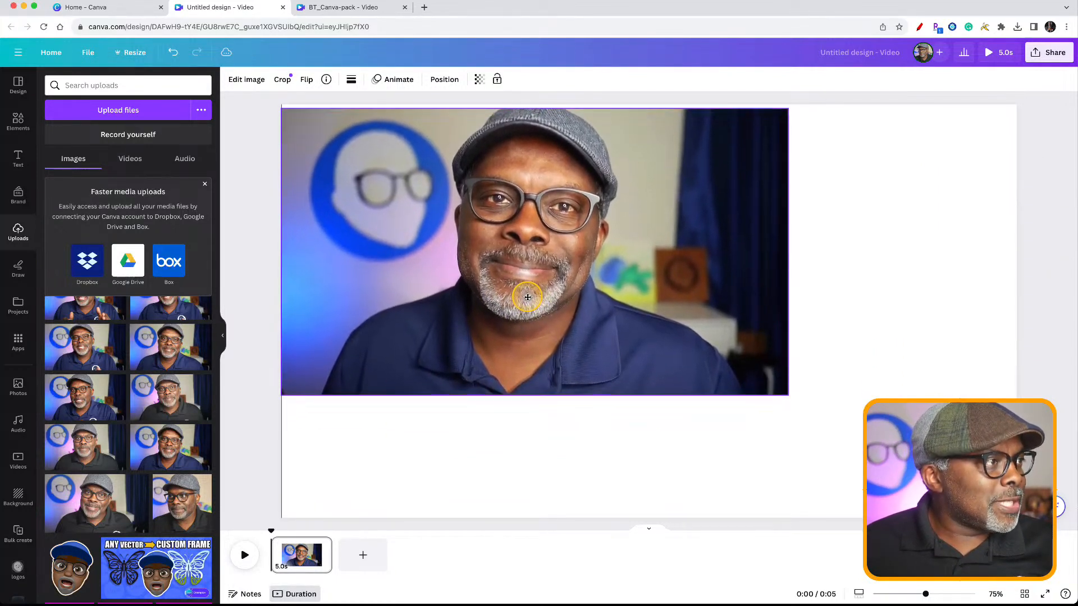
drag(788, 391, 1017, 519)
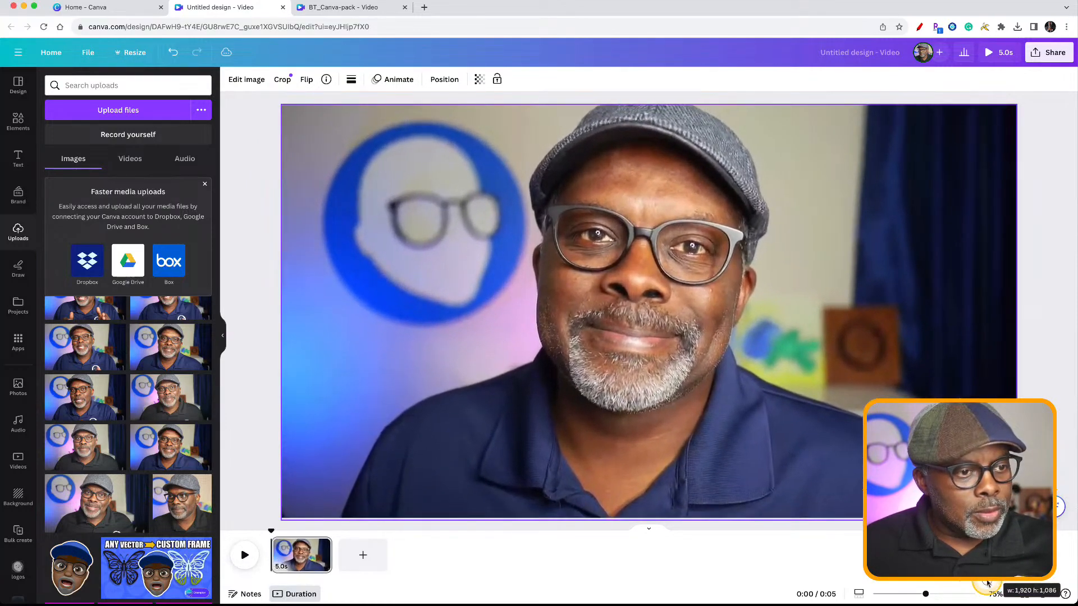
click(1057, 497)
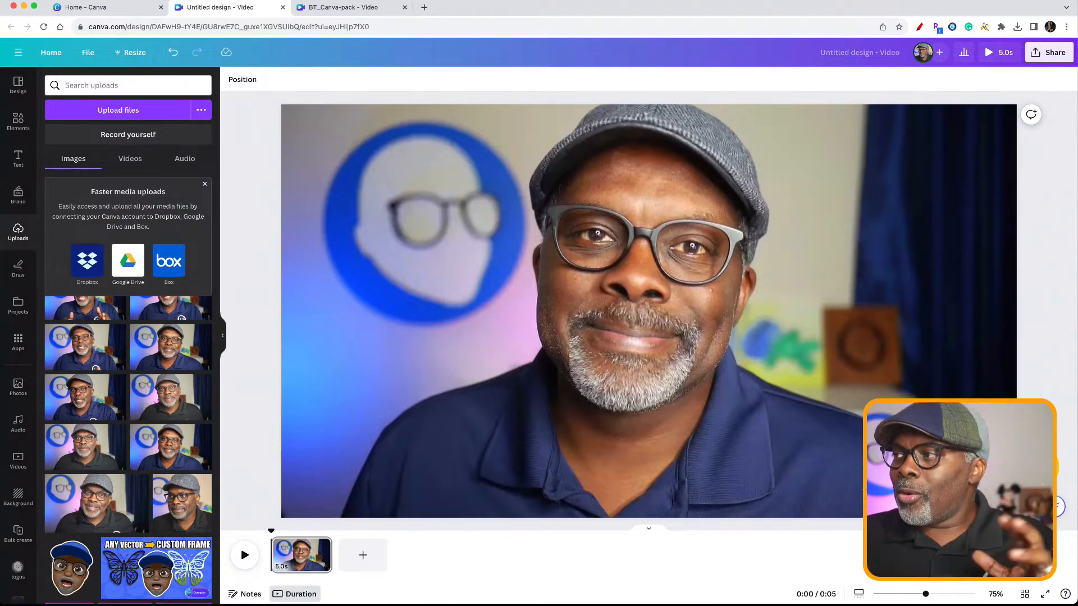
- Add a square over the portrait's lower-left area and reshape it into a long, low lower-third bar
click(713, 351)
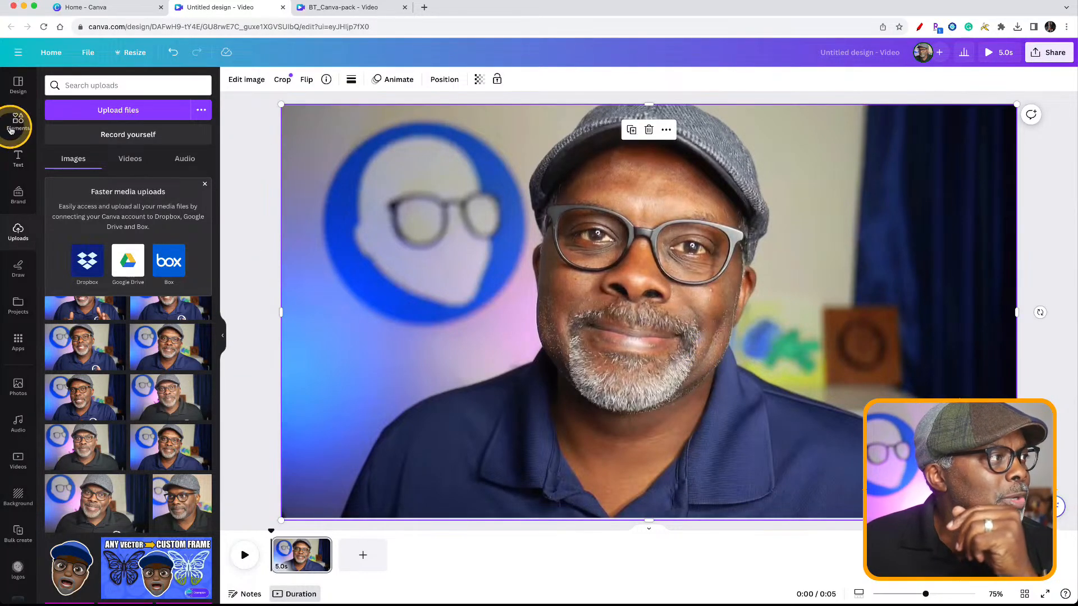
click(18, 121)
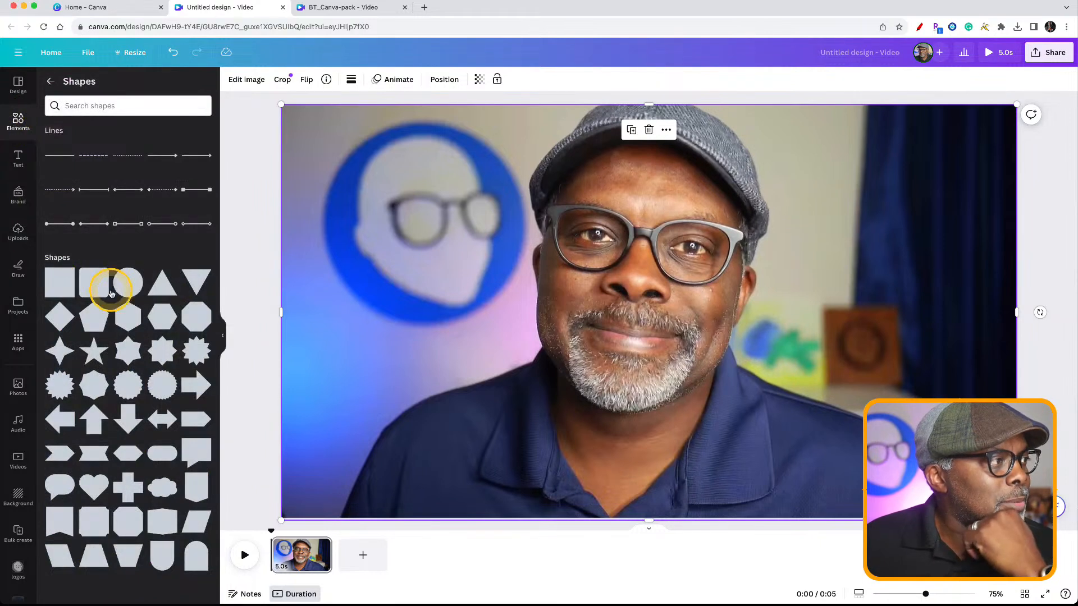
click(62, 287)
click(548, 282)
drag(637, 305, 326, 421)
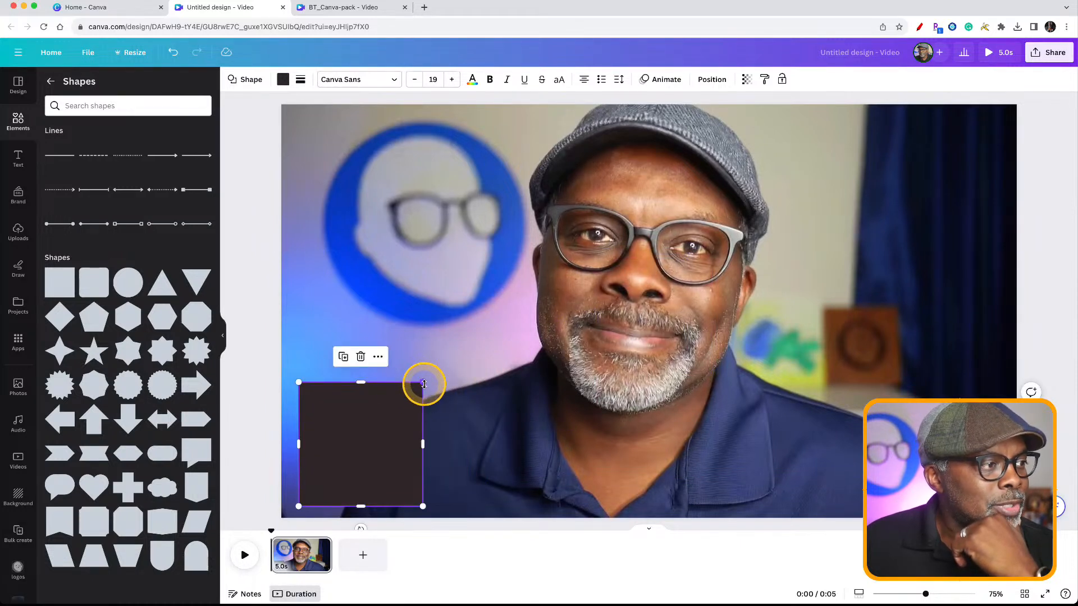
drag(423, 382, 593, 462)
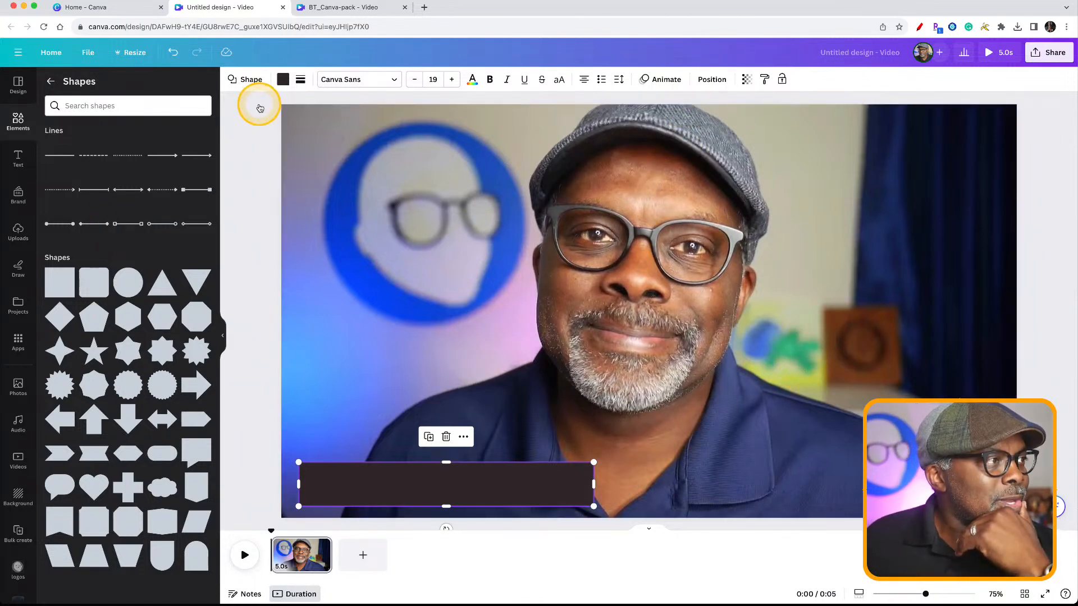
- Shrink the dark lower-third bar slightly in width and height from its upper-right corner
click(284, 83)
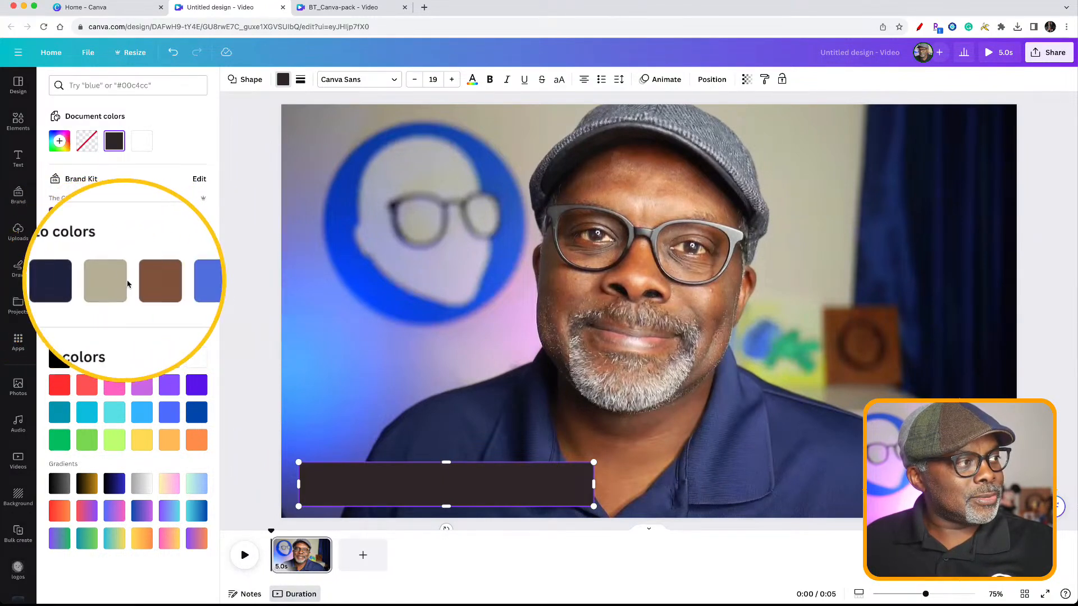
click(364, 475)
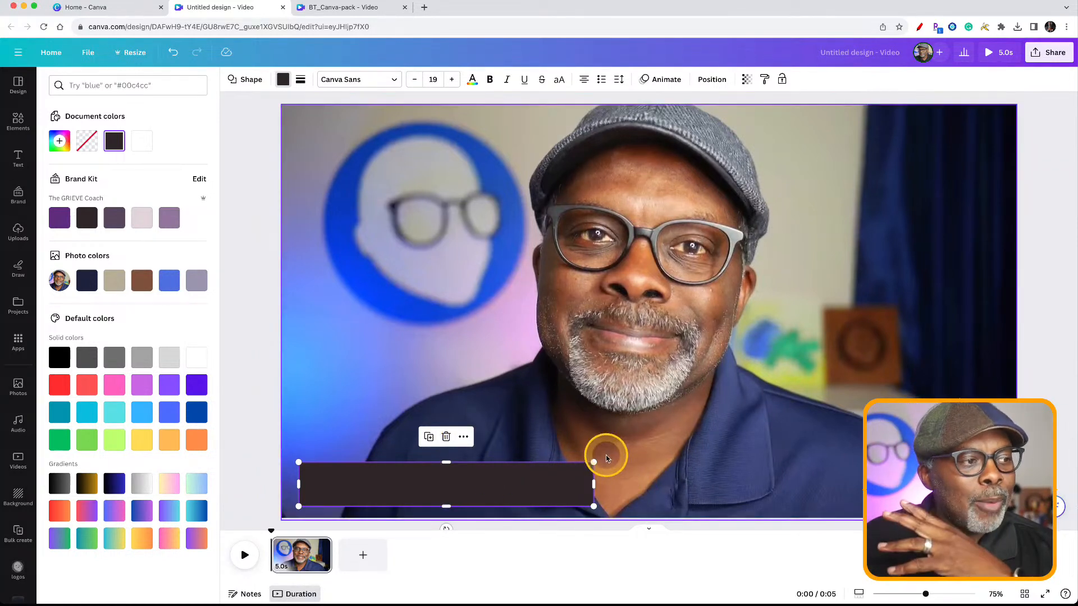
mouse_move(594, 463)
mouse_down()
mouse_move(644, 412)
mouse_move(576, 466)
mouse_up()
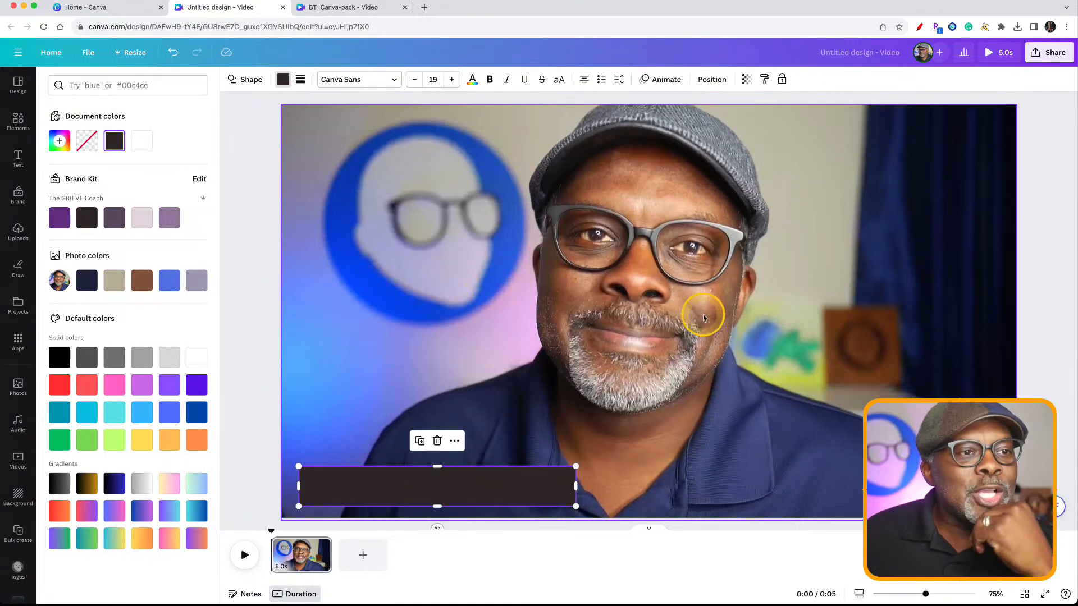
click(1035, 333)
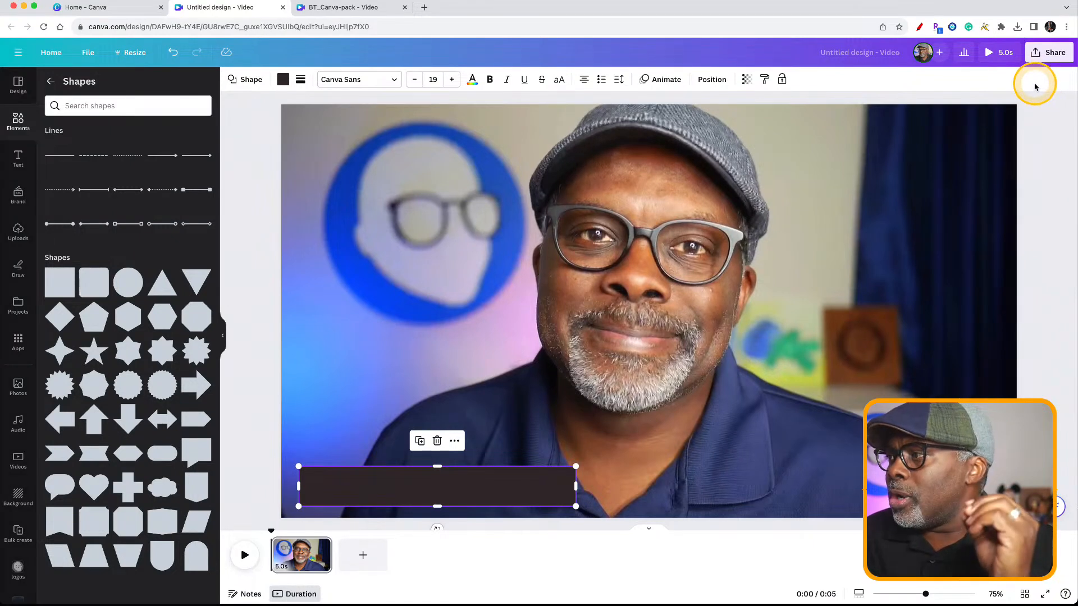
- Review the file types offered for downloading the design, and close the download options without exporting
click(1054, 53)
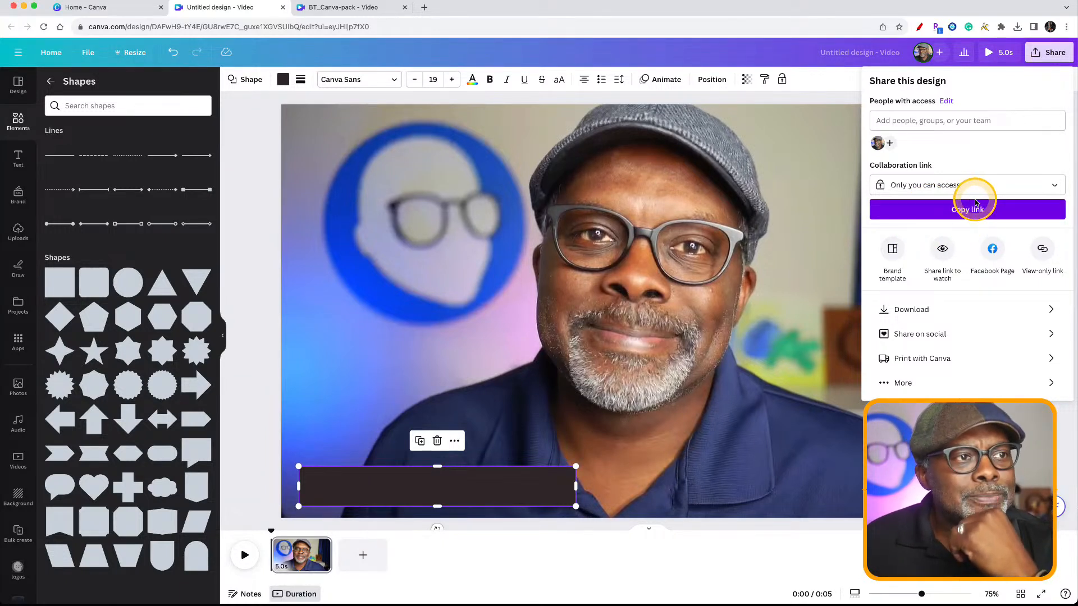
click(910, 319)
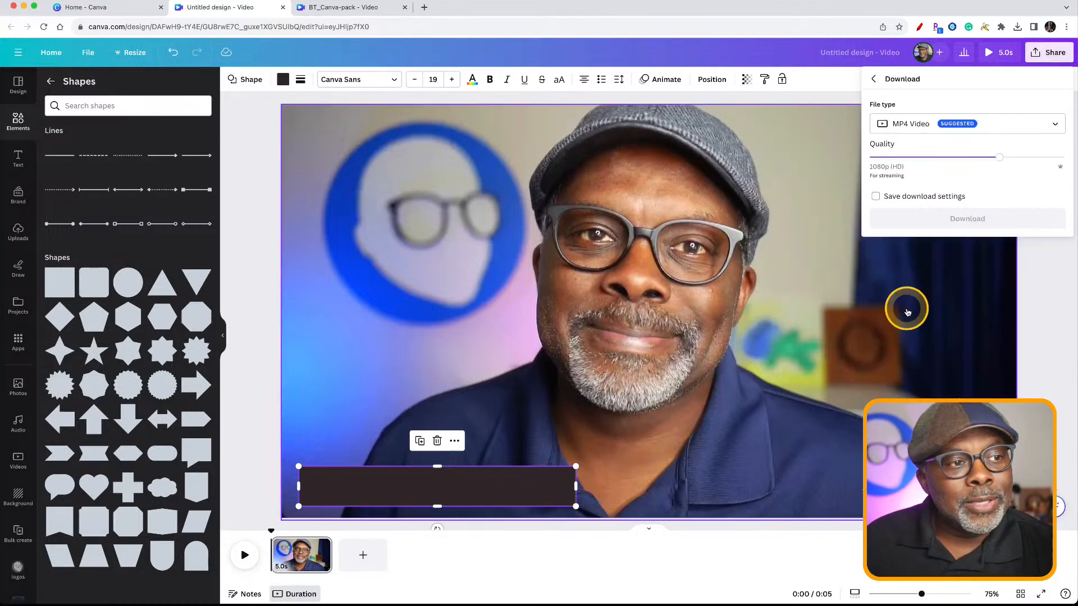
click(977, 121)
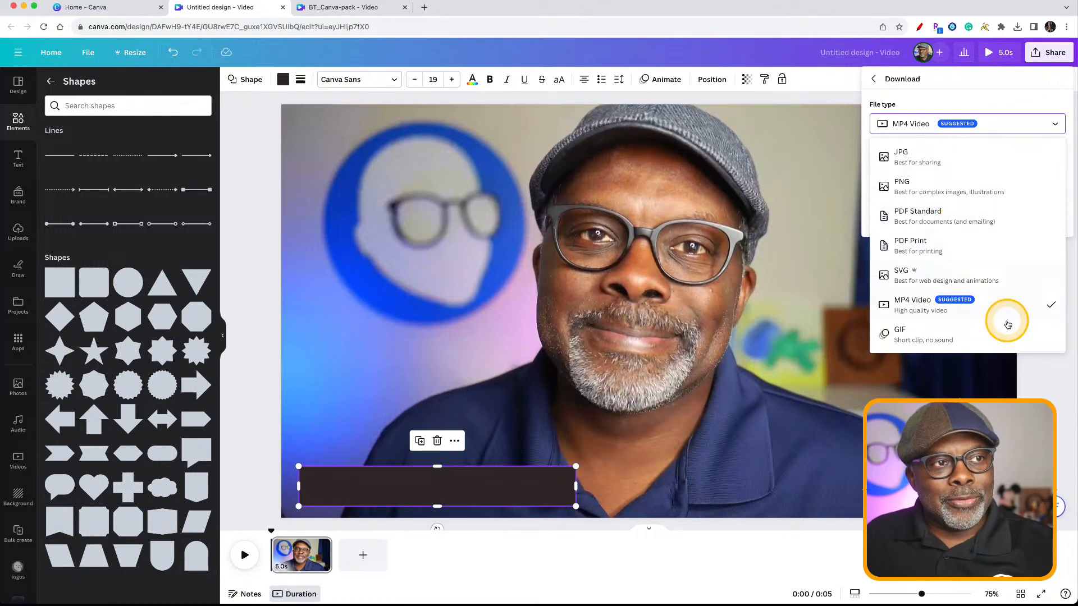
click(1039, 380)
click(942, 348)
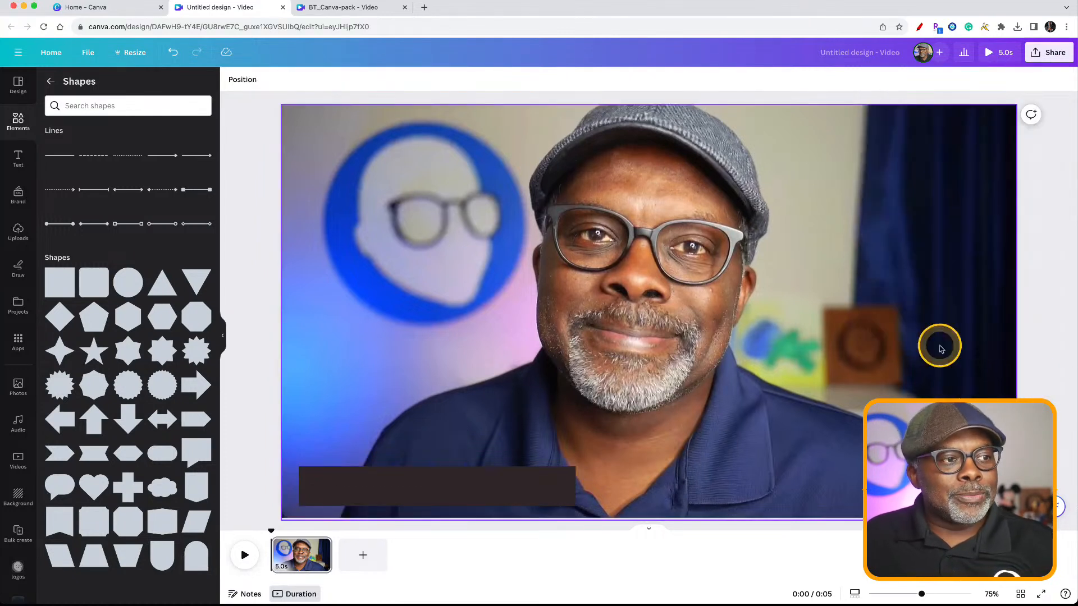
- Set the full-page portrait's transparency to 0 so only the lower-third bar shows
click(777, 279)
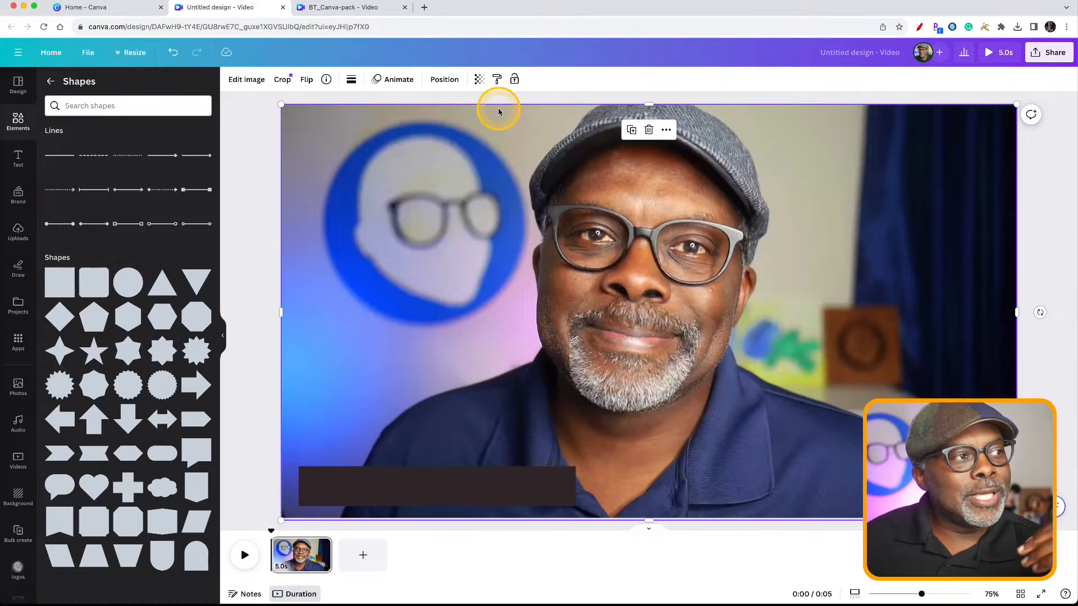
click(477, 79)
drag(475, 119, 324, 116)
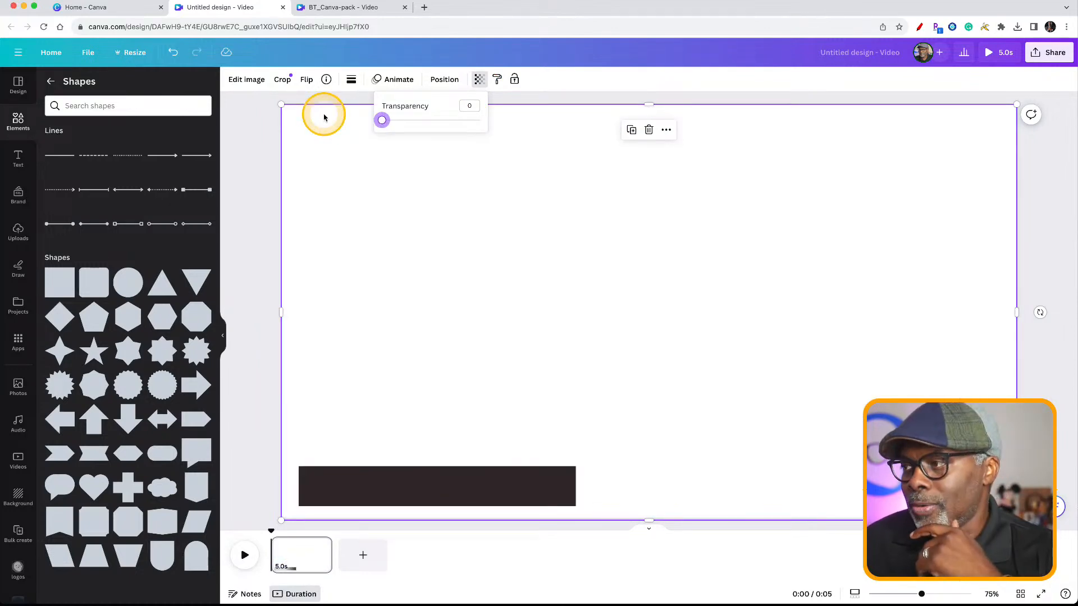
click(241, 135)
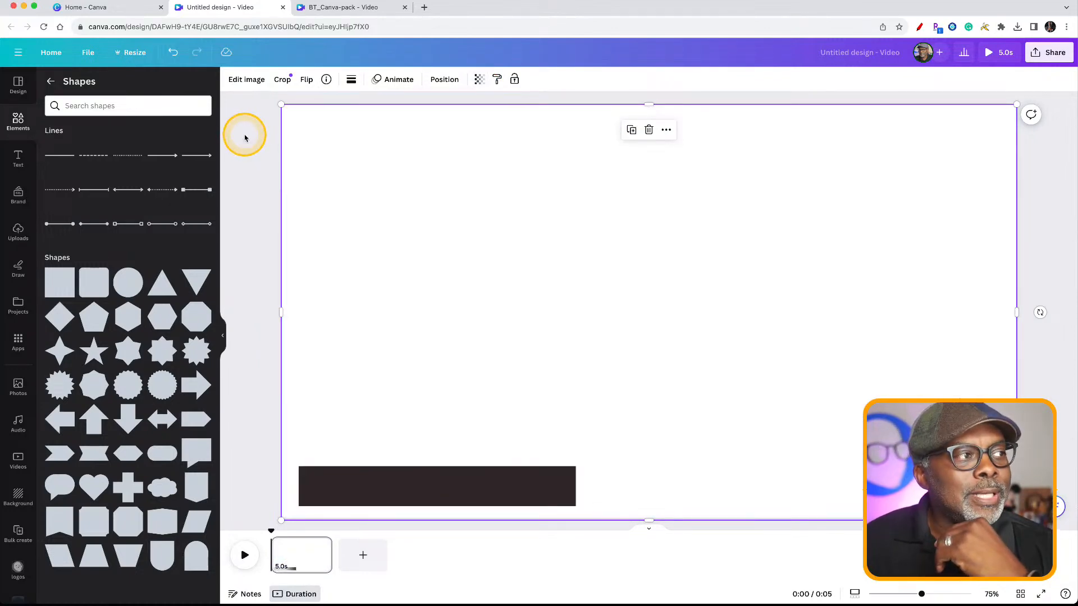
click(247, 137)
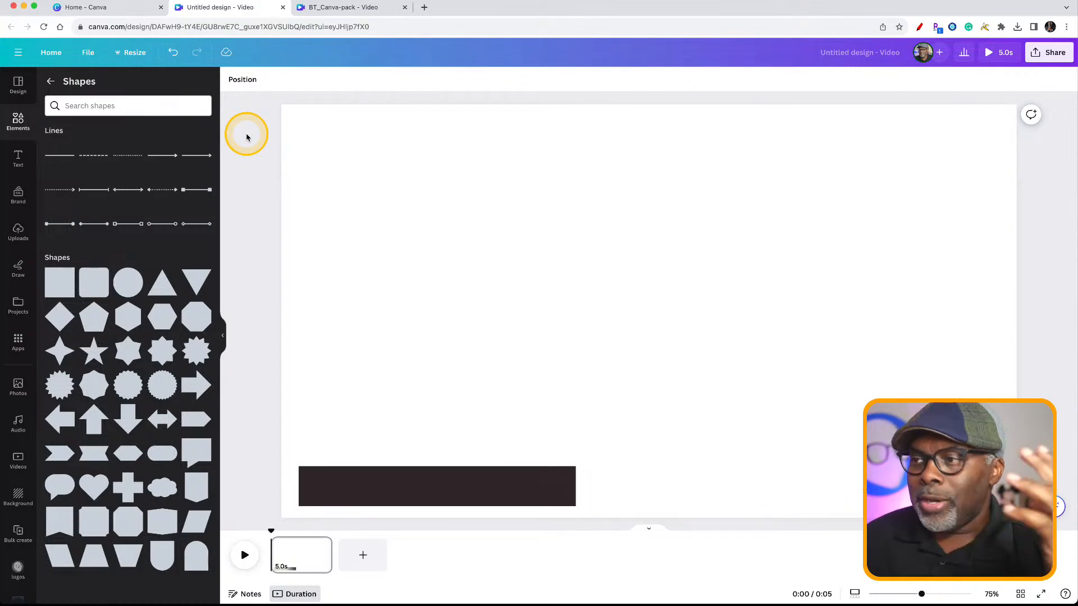
- Reselect the hidden portrait, locate it in the page's layers, and set its transparency to 100
click(337, 163)
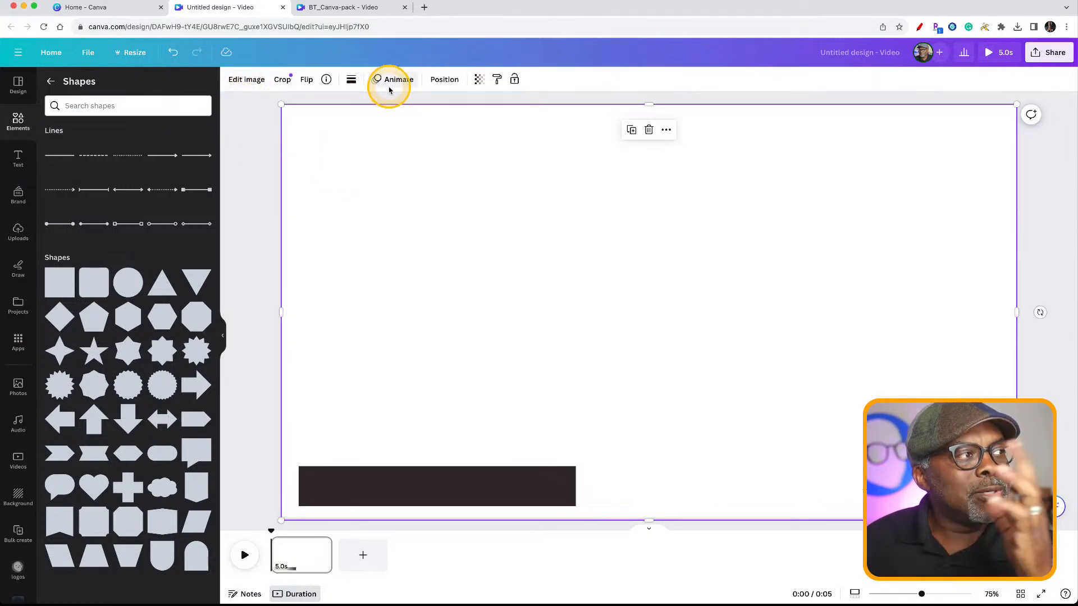
click(444, 89)
click(170, 82)
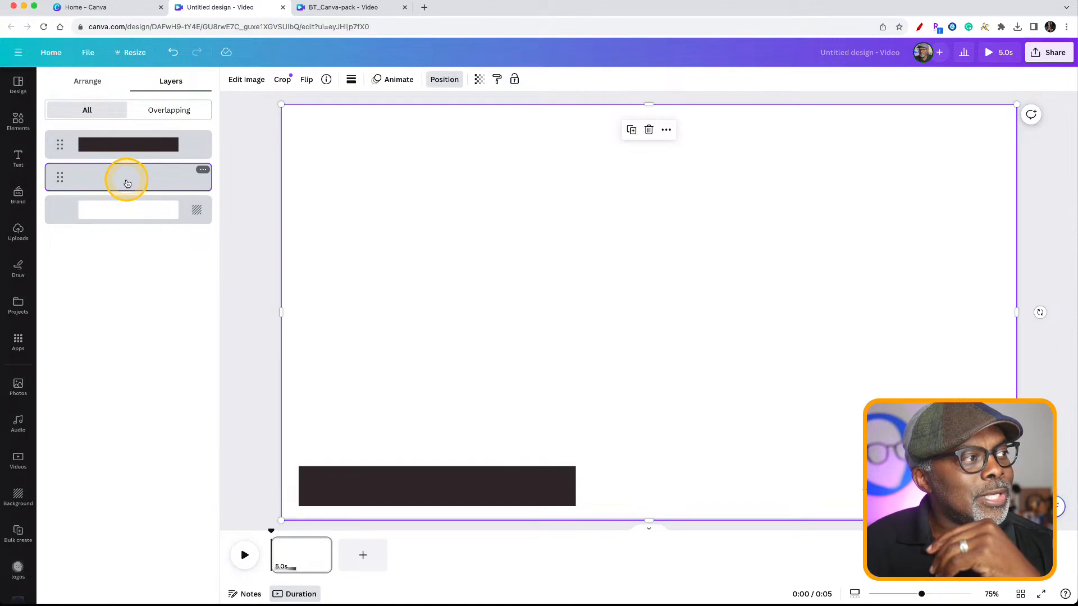
click(479, 79)
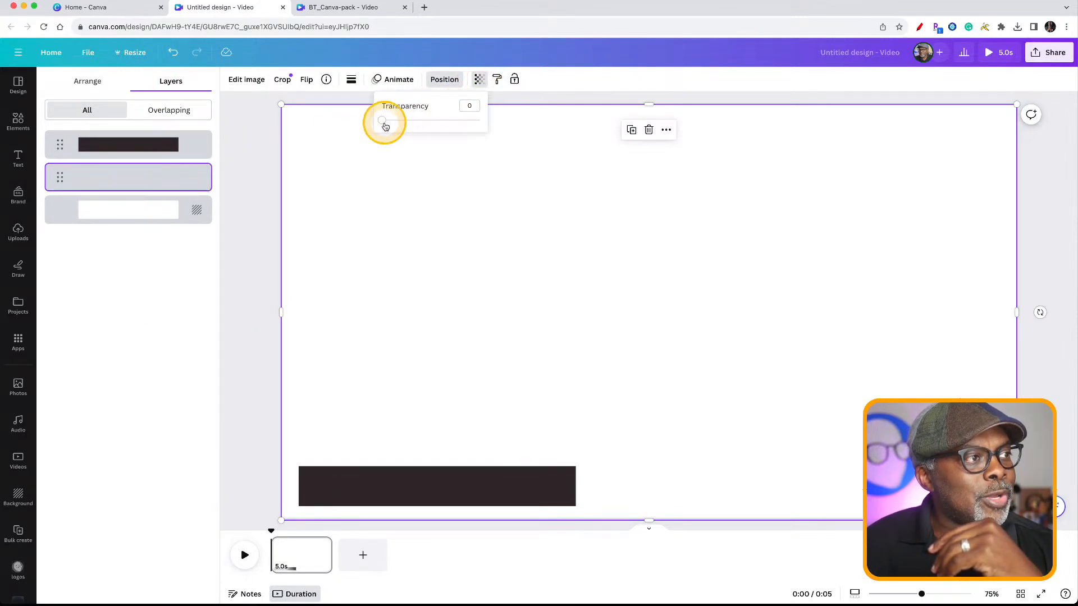
drag(382, 120, 498, 120)
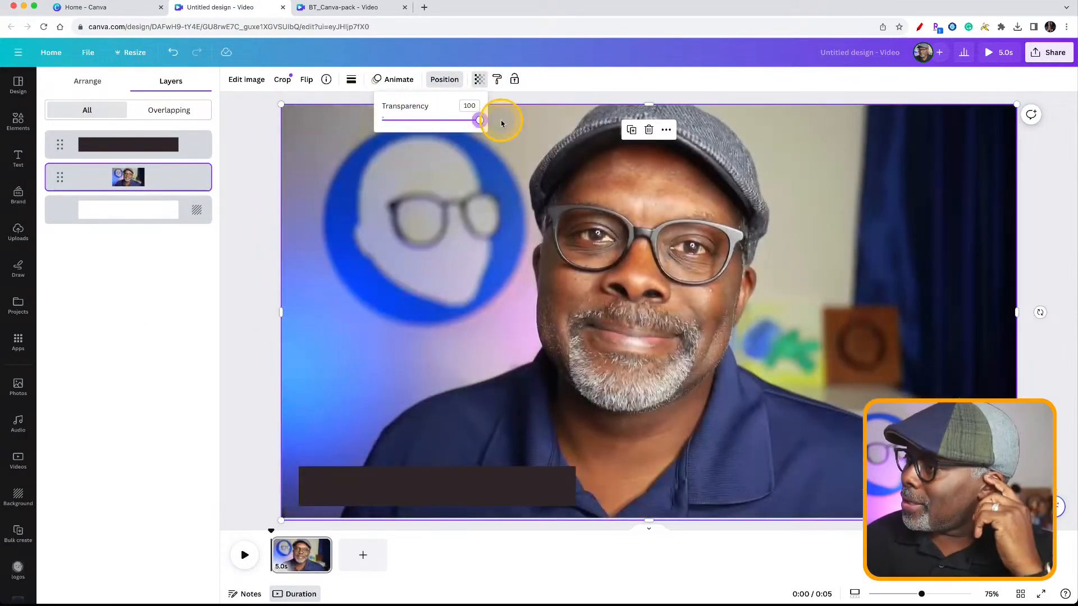
click(250, 163)
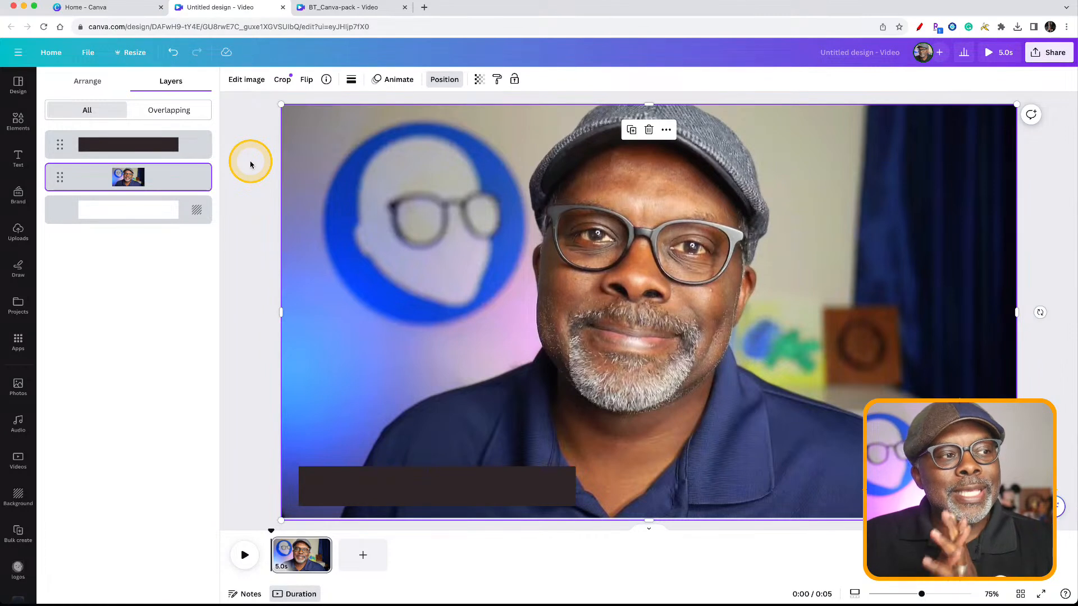
- Move the dark bar to the page's lower-left corner and stretch it across the full page width
click(433, 487)
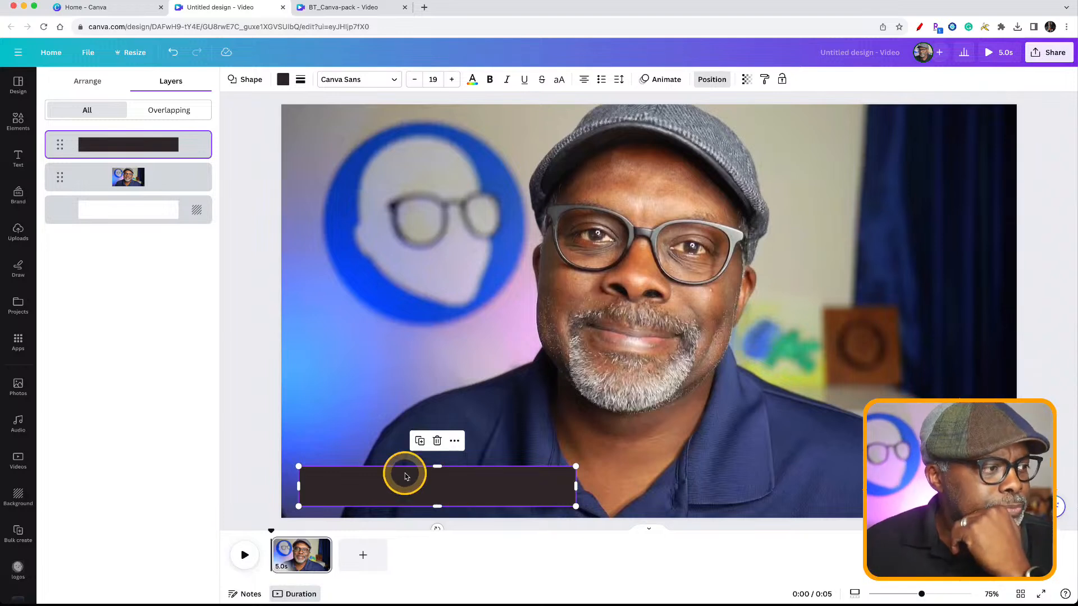
click(256, 394)
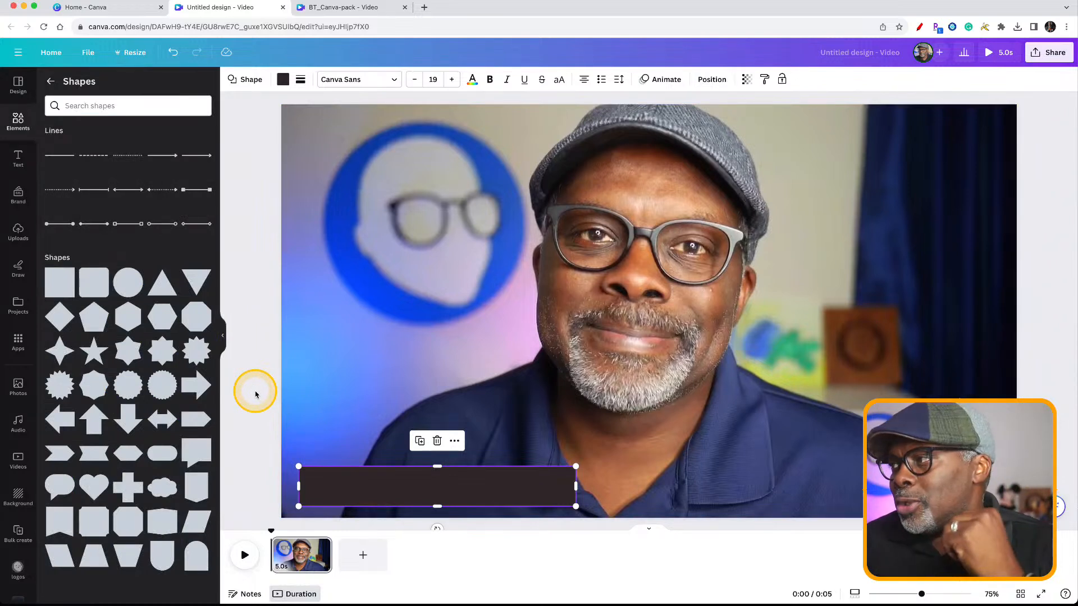
drag(486, 484, 446, 501)
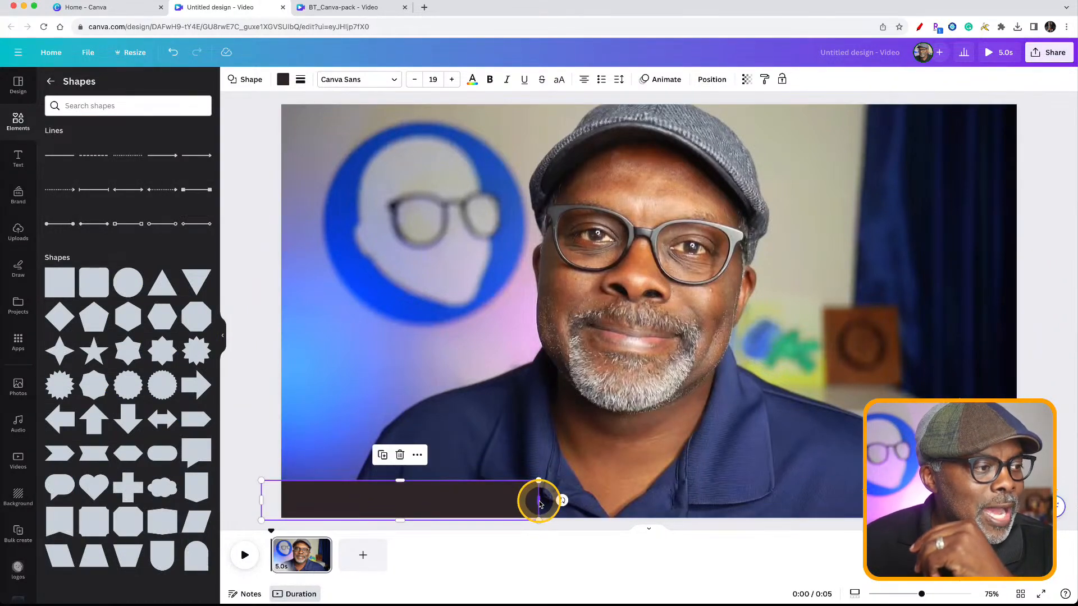
drag(538, 501, 864, 500)
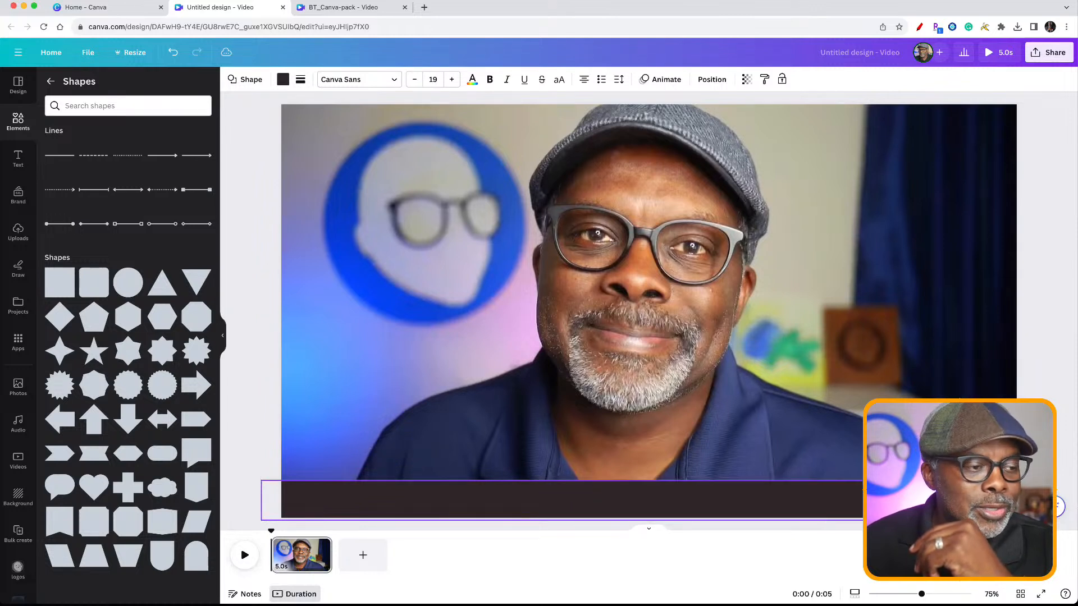
- Duplicate the bottom bar, rotate the copy to a steep tilt, and place it along the page's right edge
drag(786, 500, 736, 382)
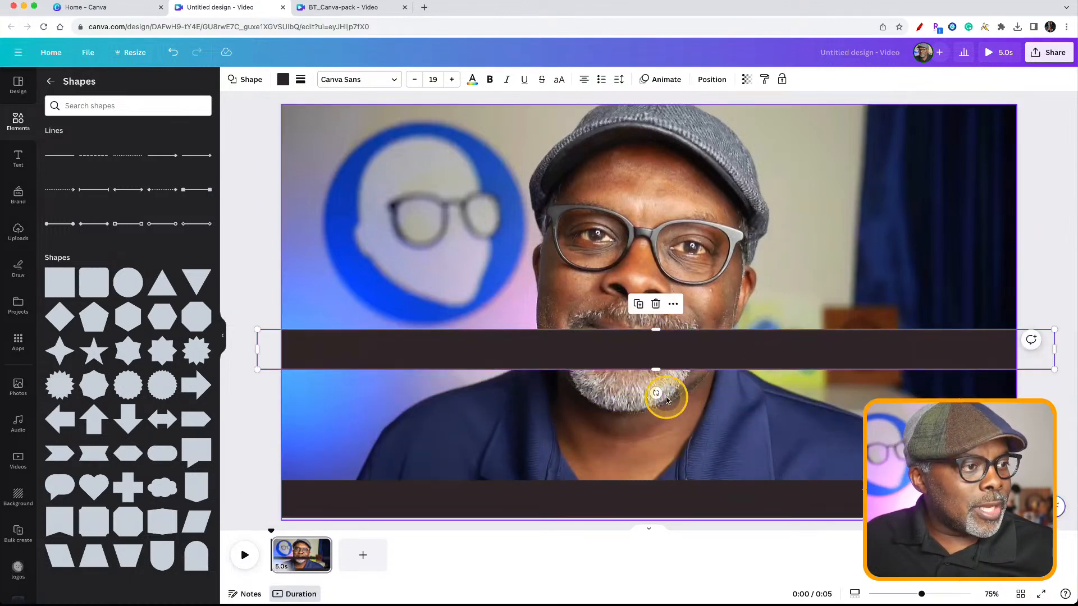
drag(655, 393, 539, 383)
drag(662, 375, 1077, 434)
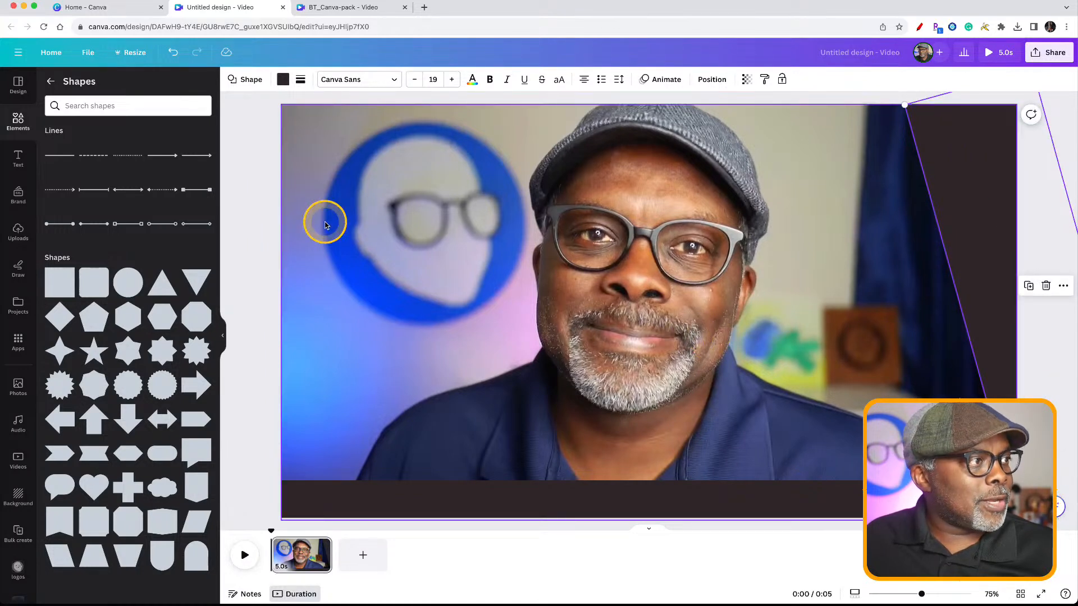
click(240, 198)
- Place another copy of the bottom bar along the page's top edge and make it slightly taller
click(980, 243)
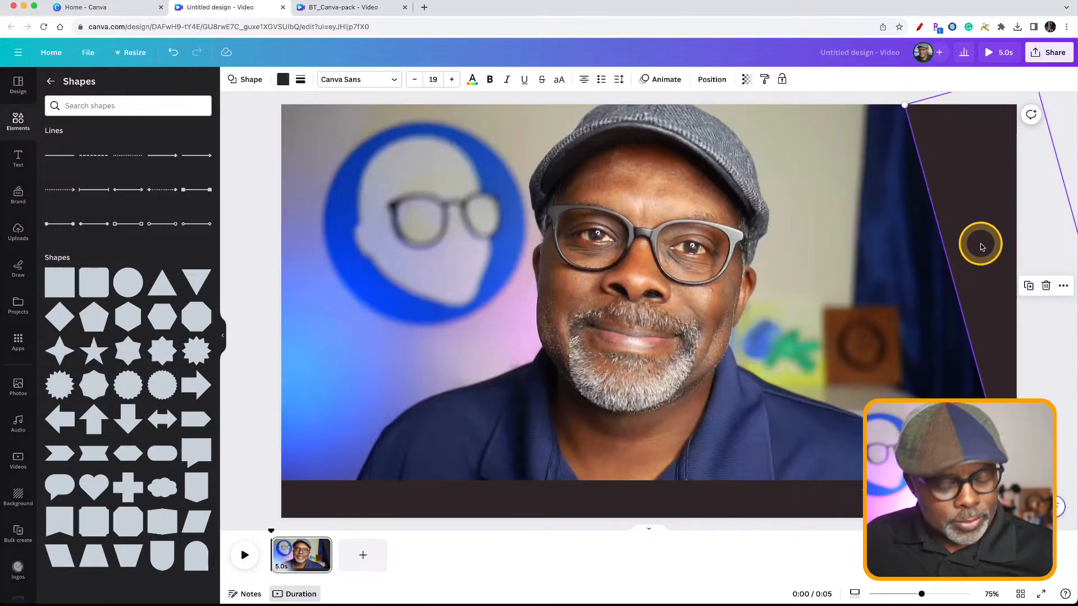
click(806, 503)
drag(753, 500, 729, 127)
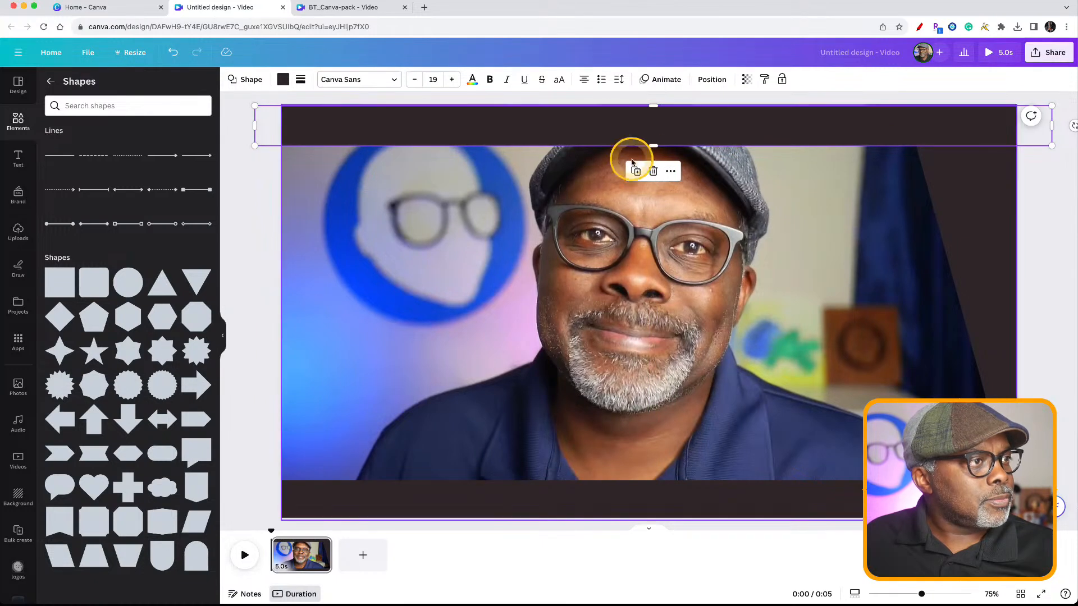
drag(653, 145, 653, 155)
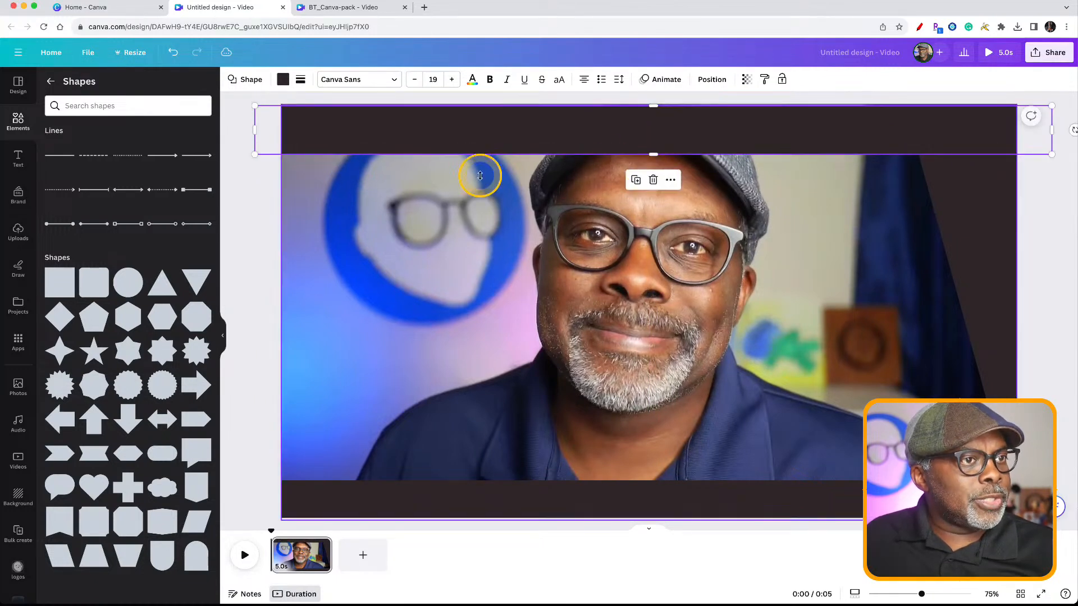
click(278, 201)
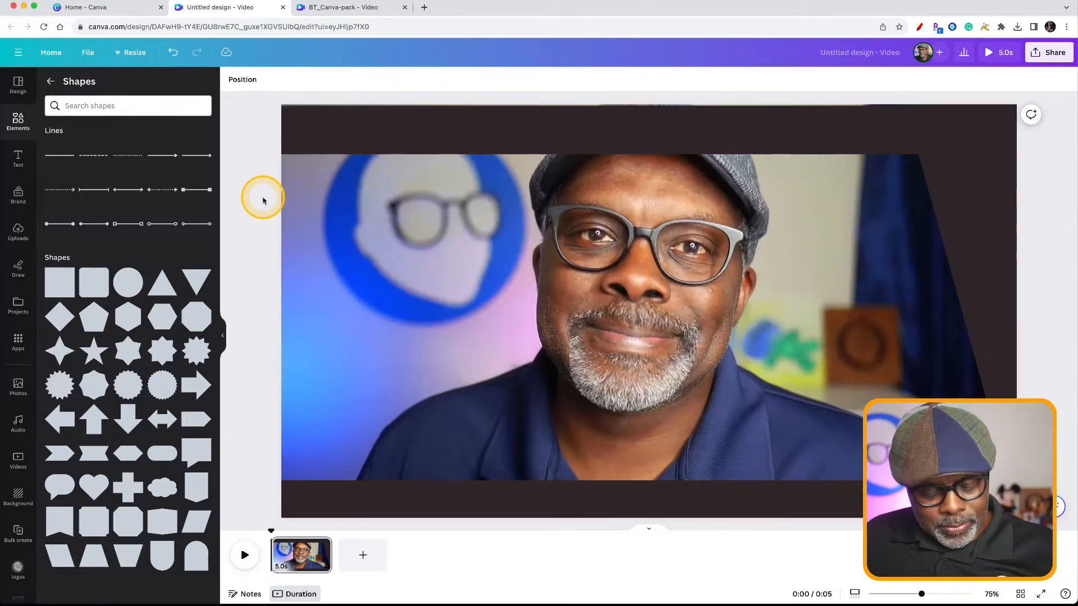
- Paste another copy of the bar, rotate it upright, and place it along the page's left edge
key(super+v)
drag(648, 509, 647, 345)
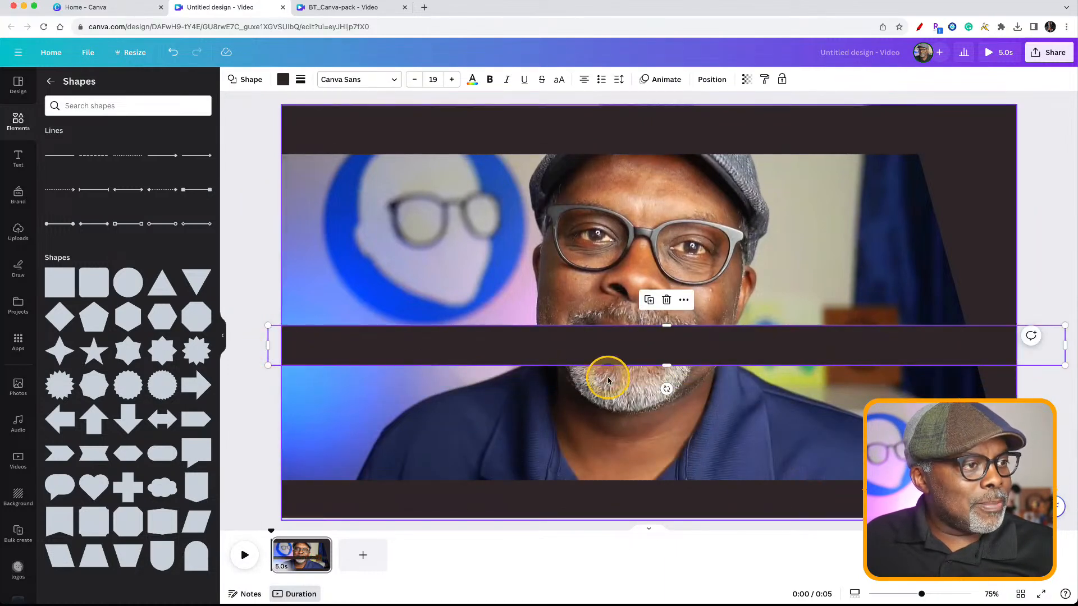
drag(666, 389, 730, 353)
drag(663, 406, 290, 415)
click(233, 418)
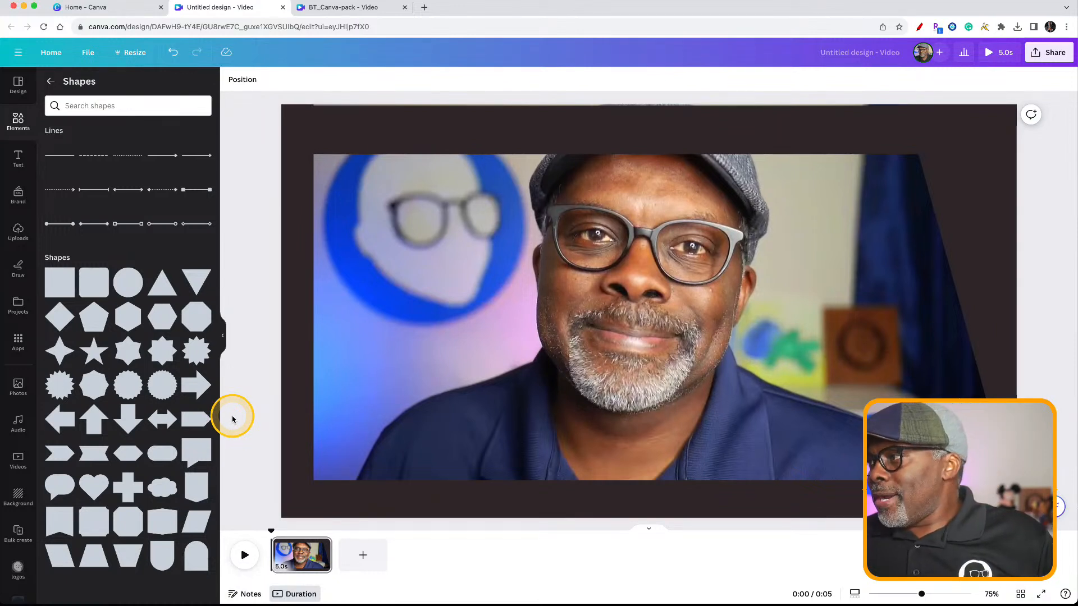
- Recolor the tilted bar on the page's right edge medium gray and the top bar bright red
click(734, 393)
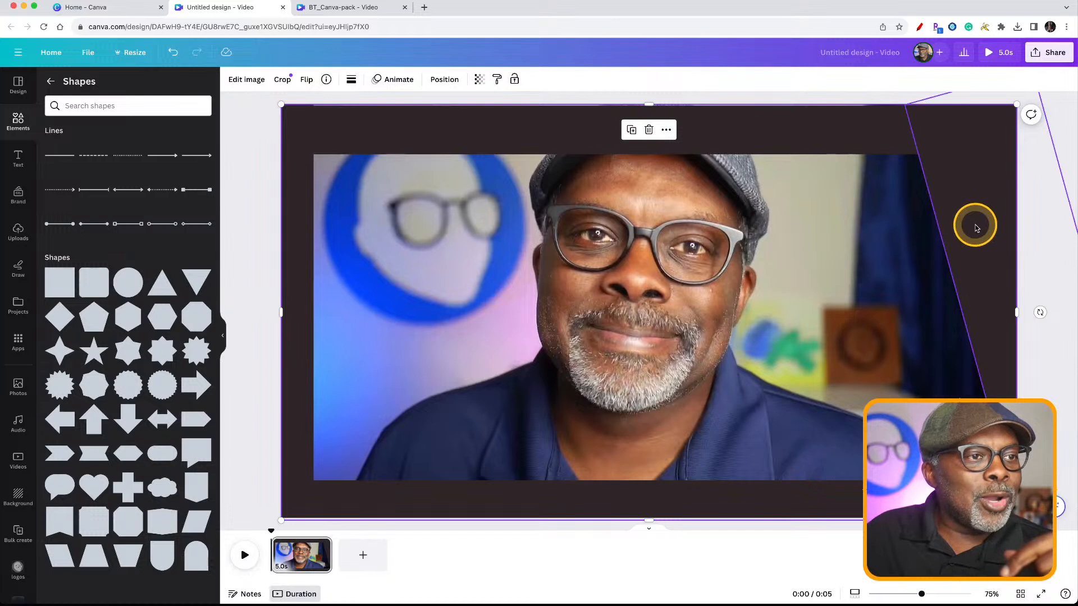
click(931, 226)
click(283, 79)
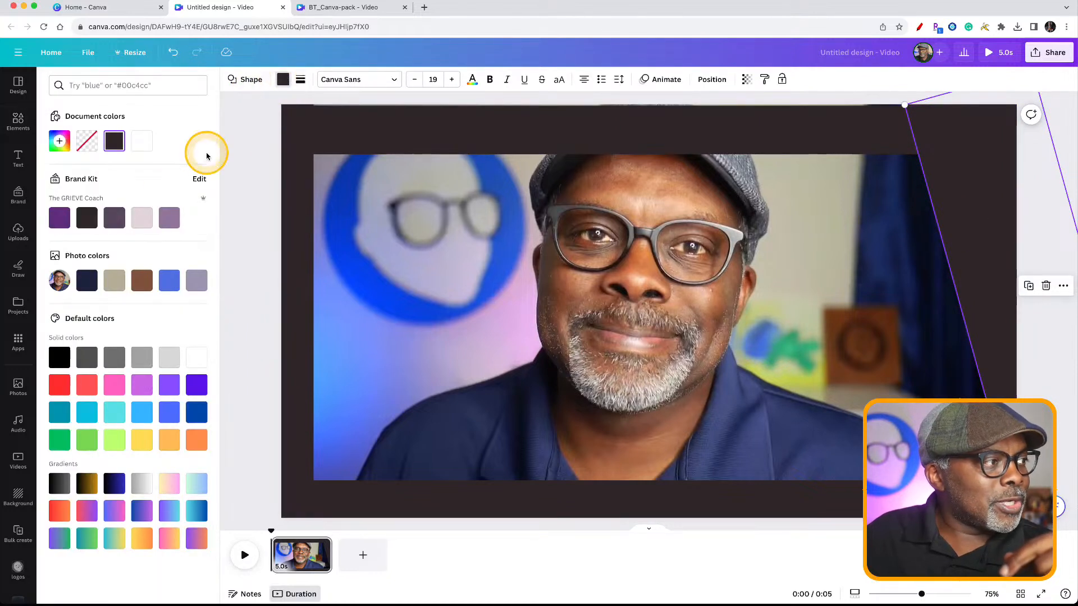
click(88, 359)
click(539, 134)
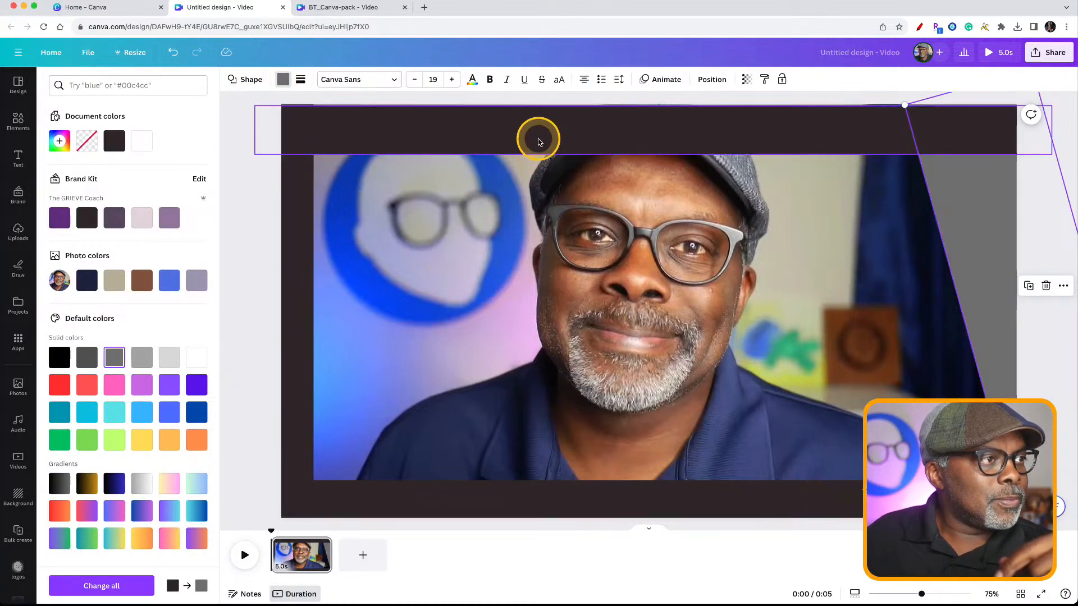
click(58, 387)
- Recolor the vertical bar on the page's left edge blue and the bottom bar green
click(299, 339)
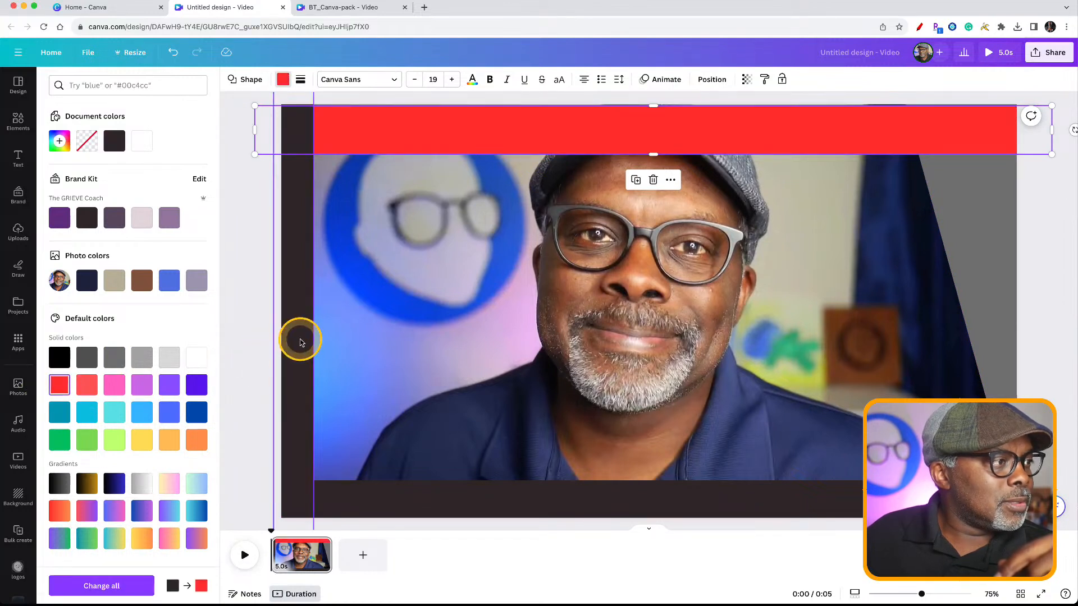
click(169, 413)
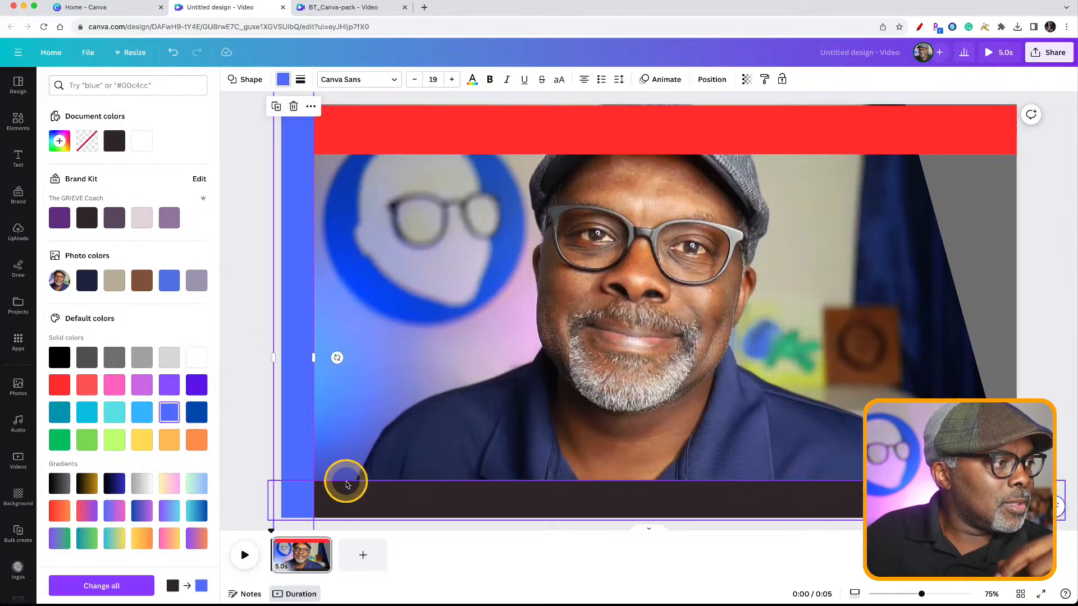
click(375, 499)
click(60, 440)
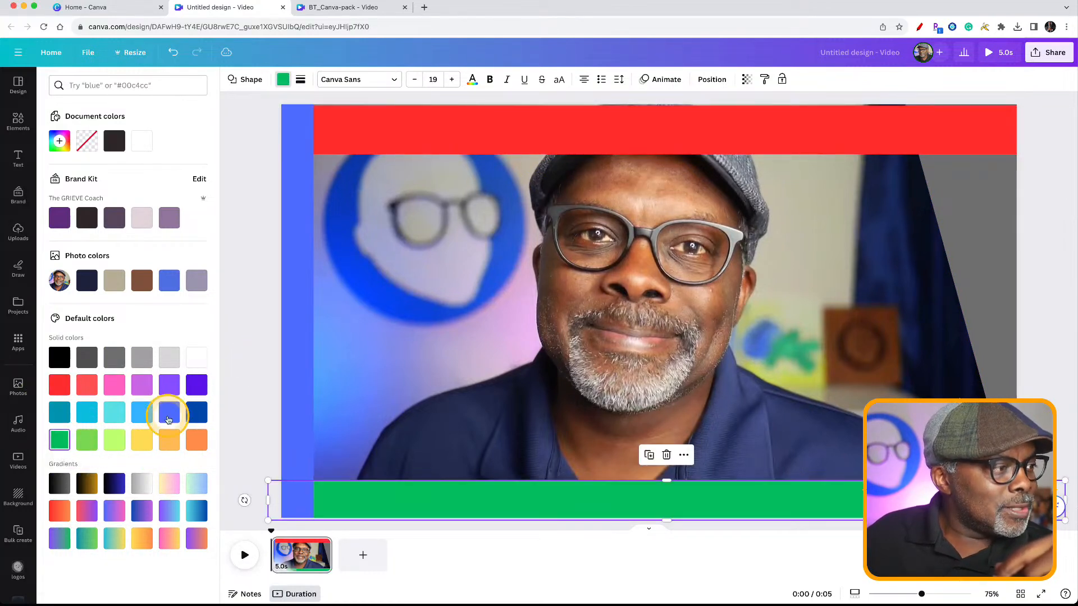
- Make the red bar along the page's upper edge slightly thinner
click(251, 382)
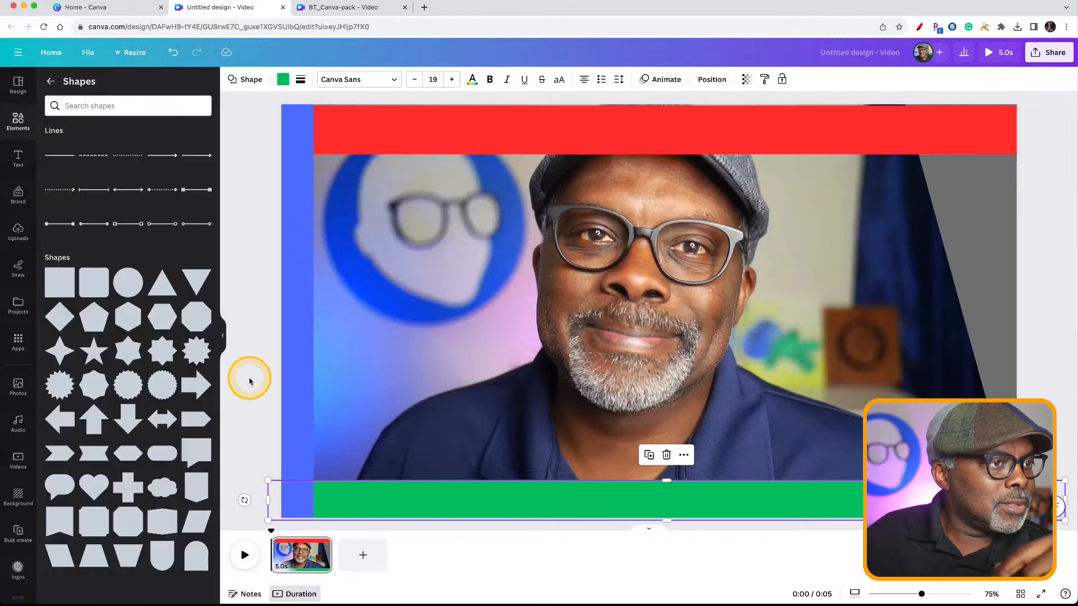
click(816, 128)
click(245, 201)
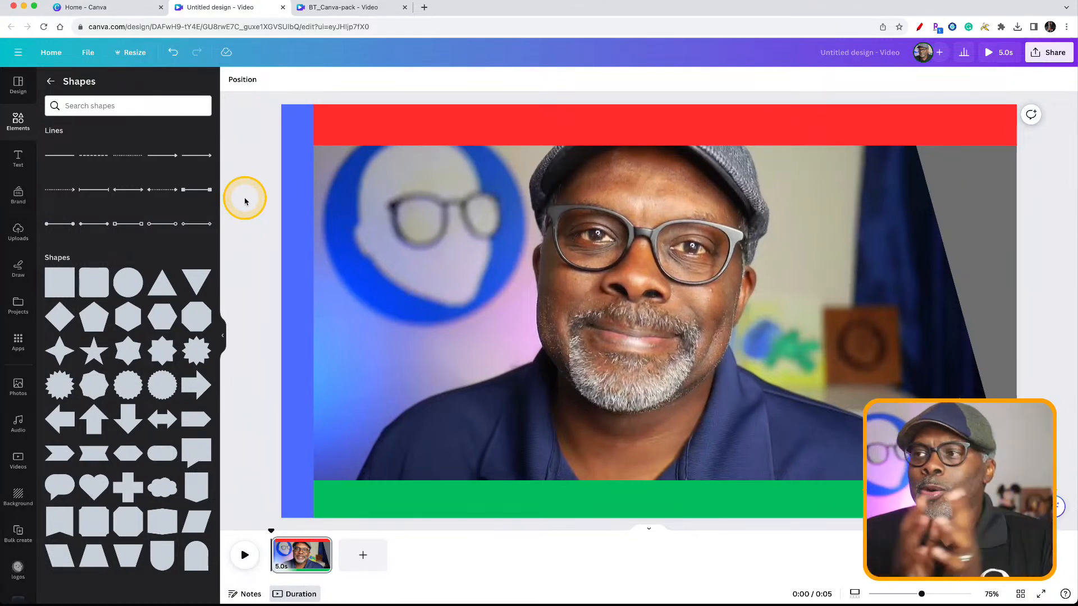
click(294, 253)
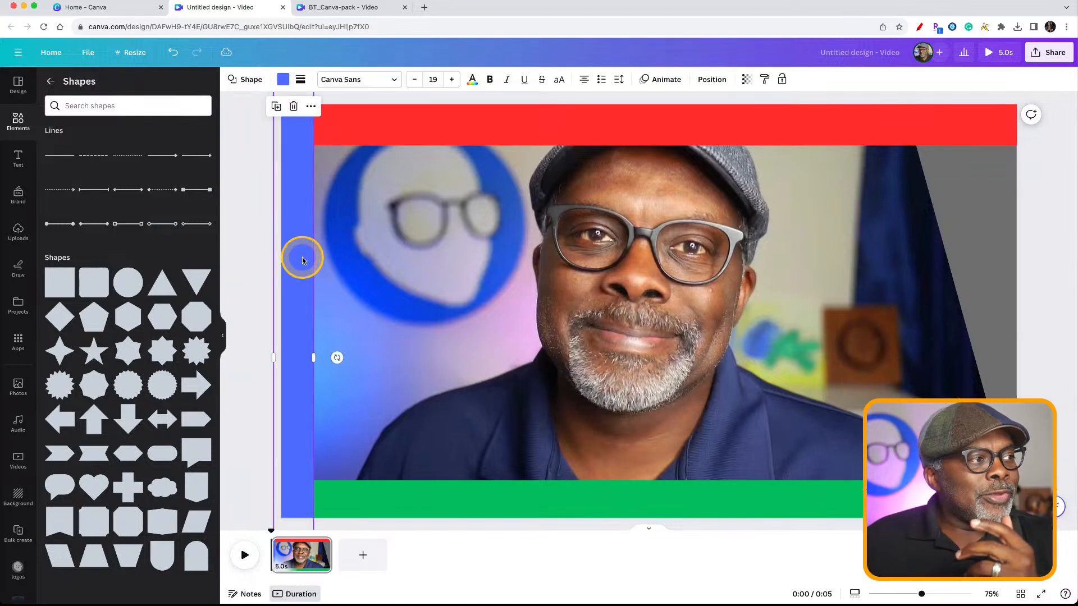
click(18, 386)
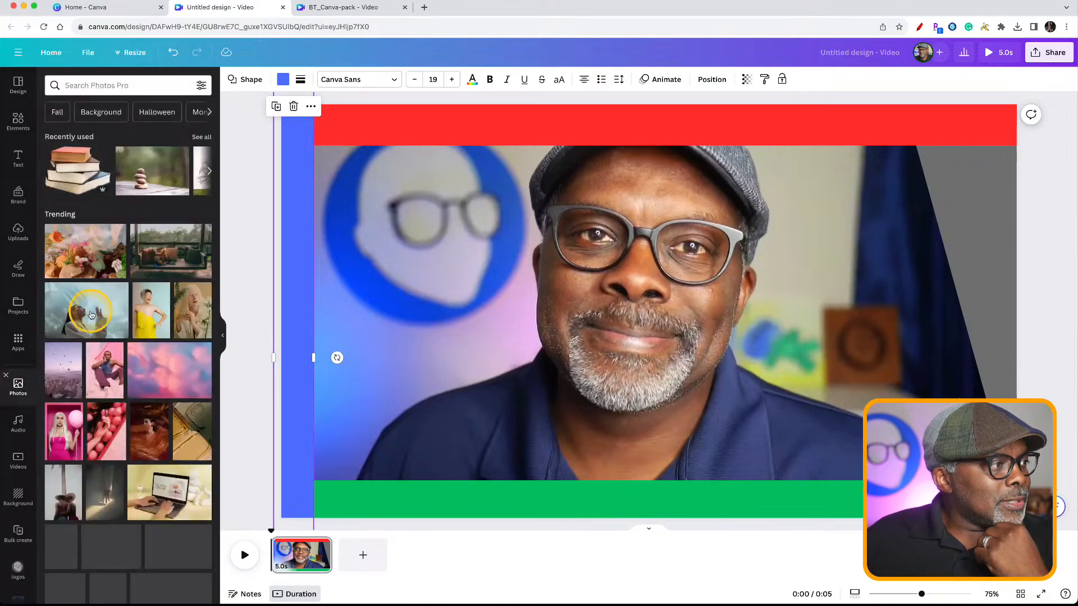
click(83, 317)
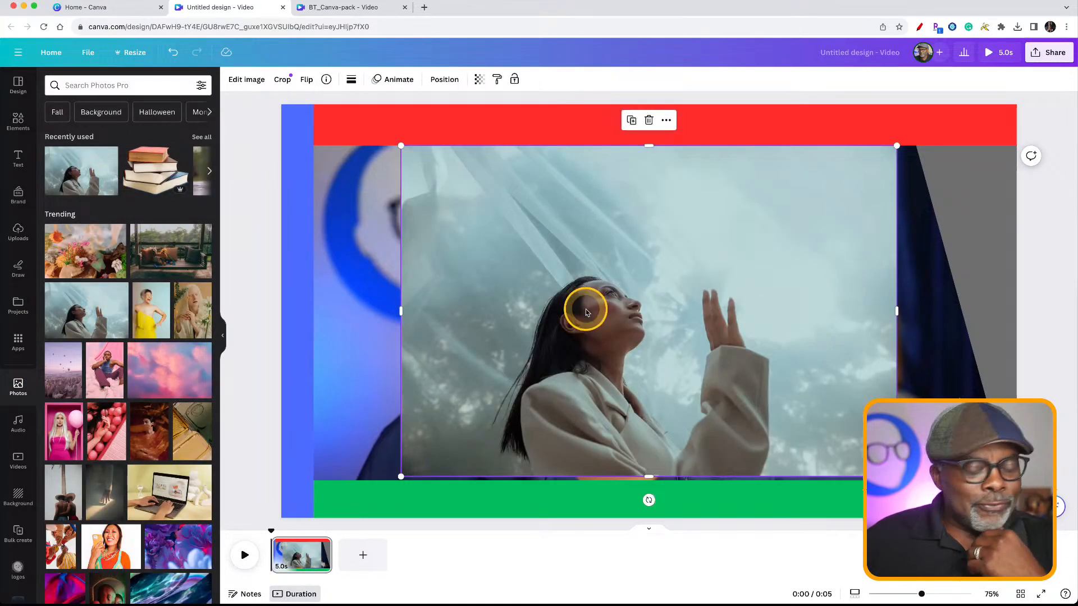
key(Delete)
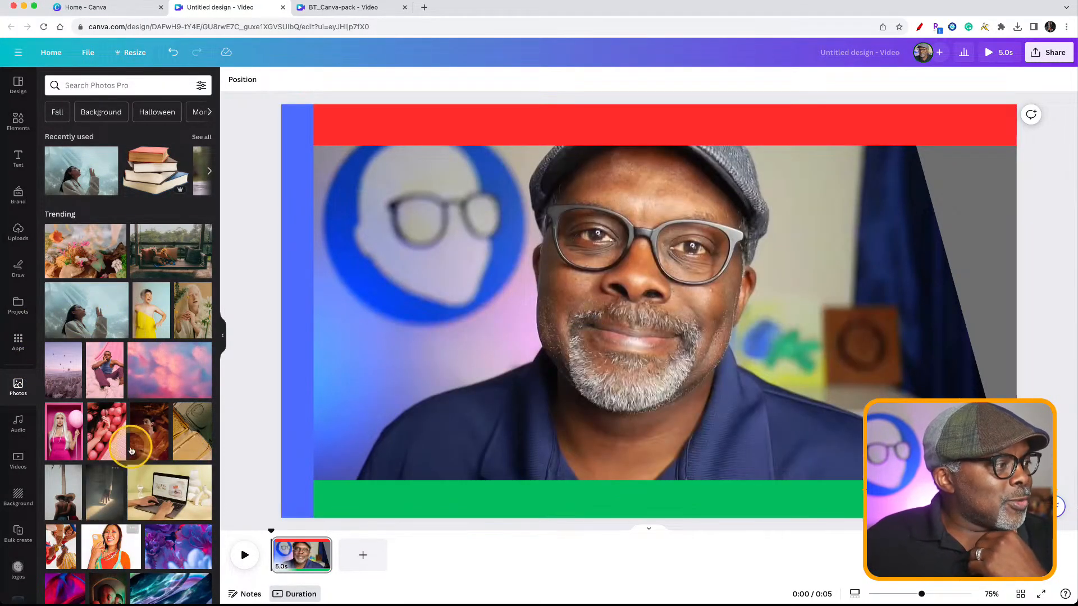
- Fill the blue vertical bar with the default purple-to-blue gradient
click(287, 323)
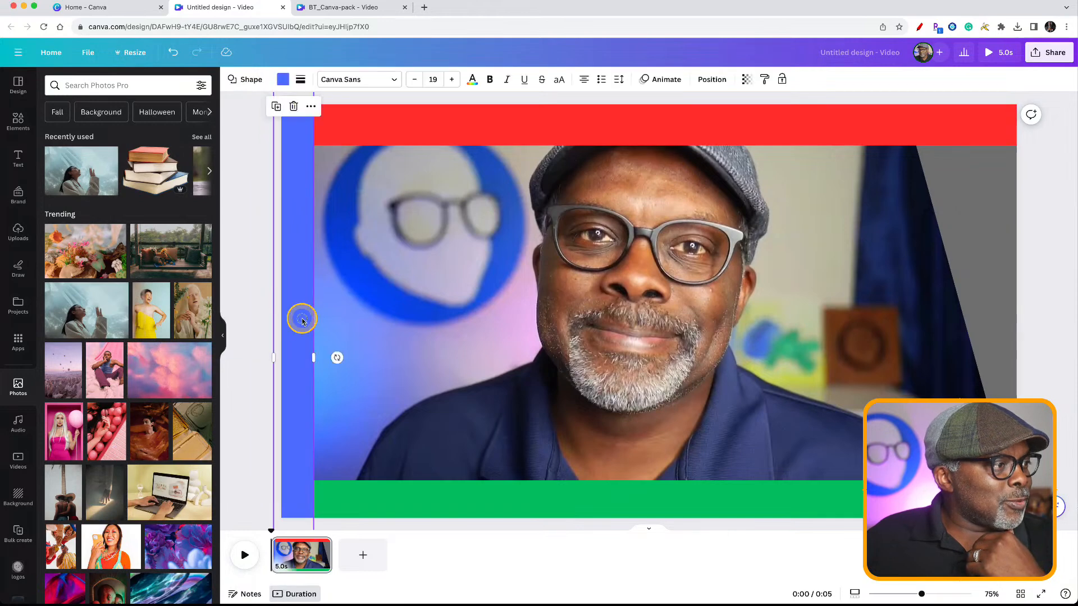
click(283, 81)
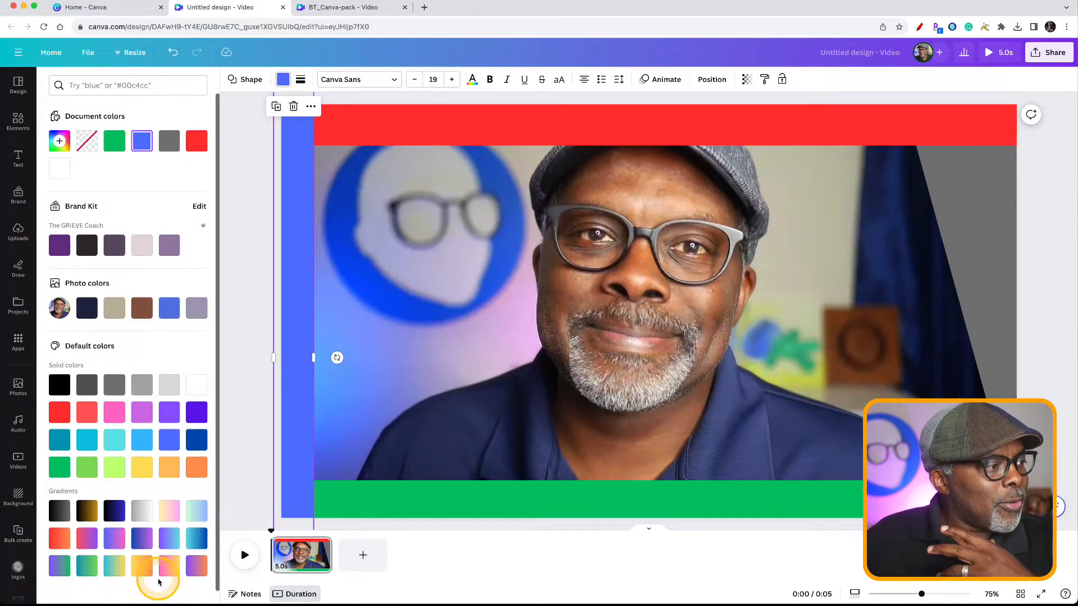
click(143, 548)
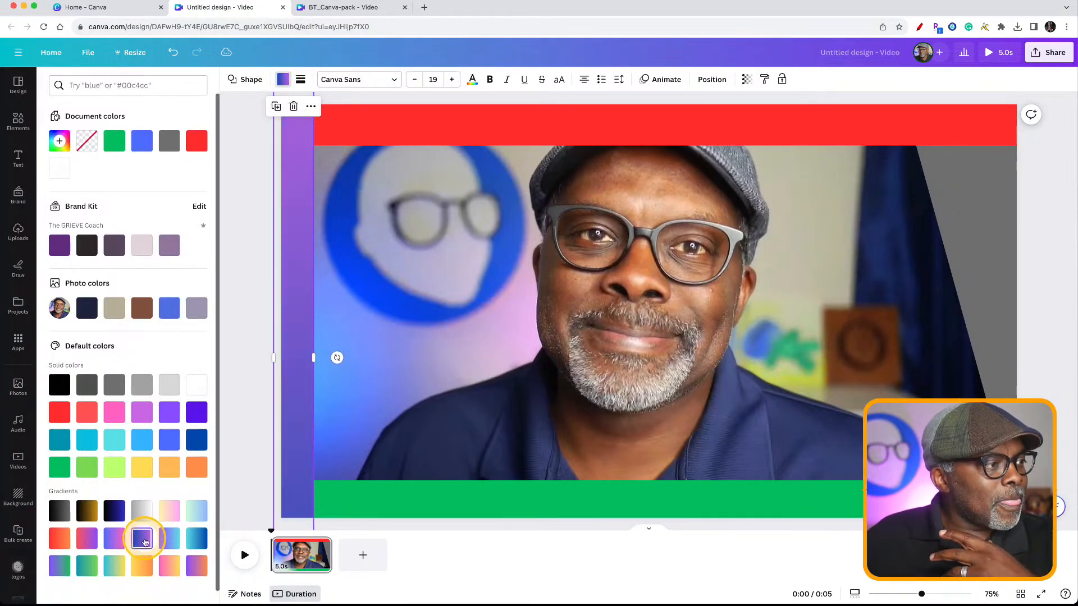
click(243, 444)
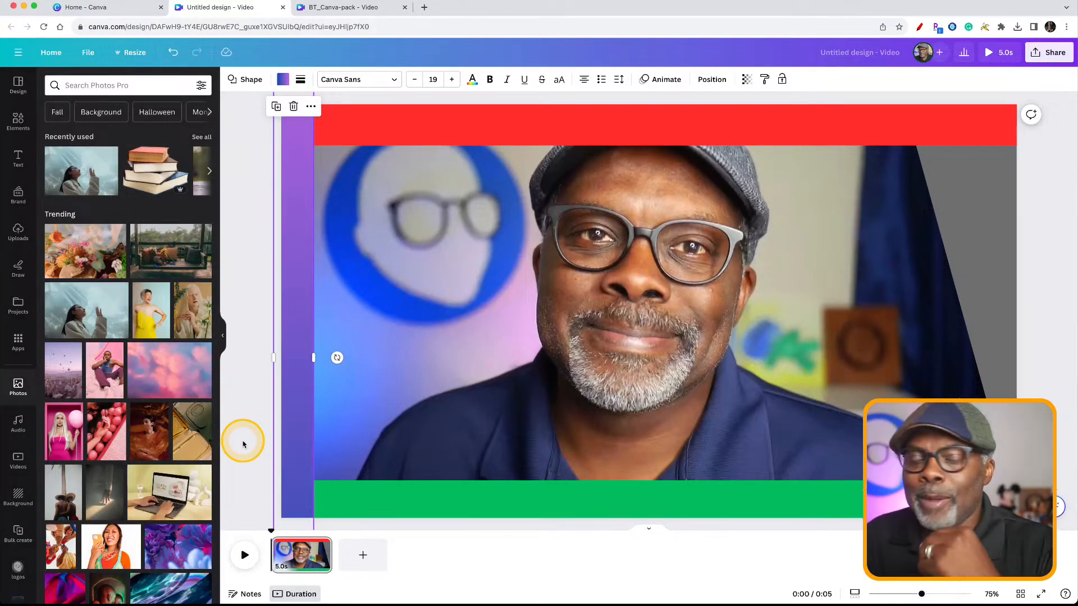
click(243, 444)
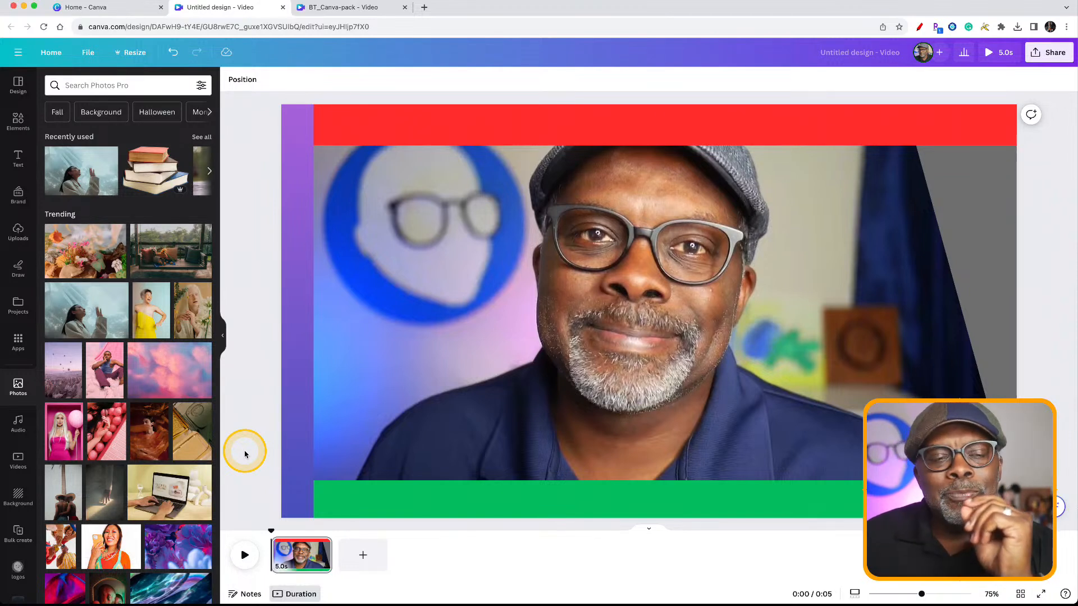
- Delete the red, tilted gray and gradient bars, keeping only the green bar over the camera screenshot
click(574, 132)
click(653, 171)
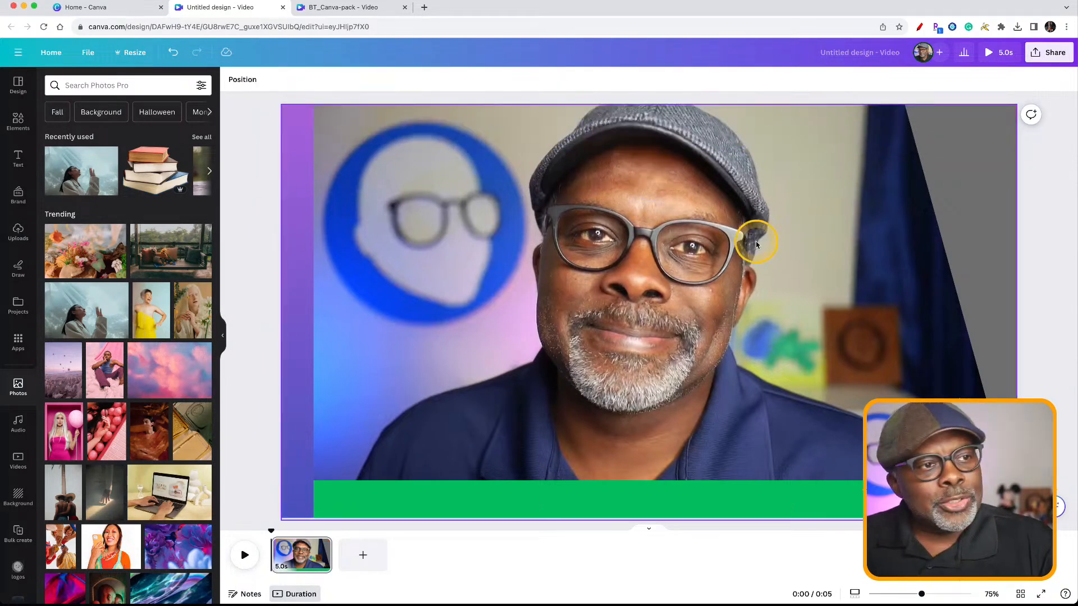
click(295, 388)
key(Delete)
- Shrink the green bar into a short, thin rectangle and place it below the round glasses logo, beside the man's chin
drag(503, 515, 431, 313)
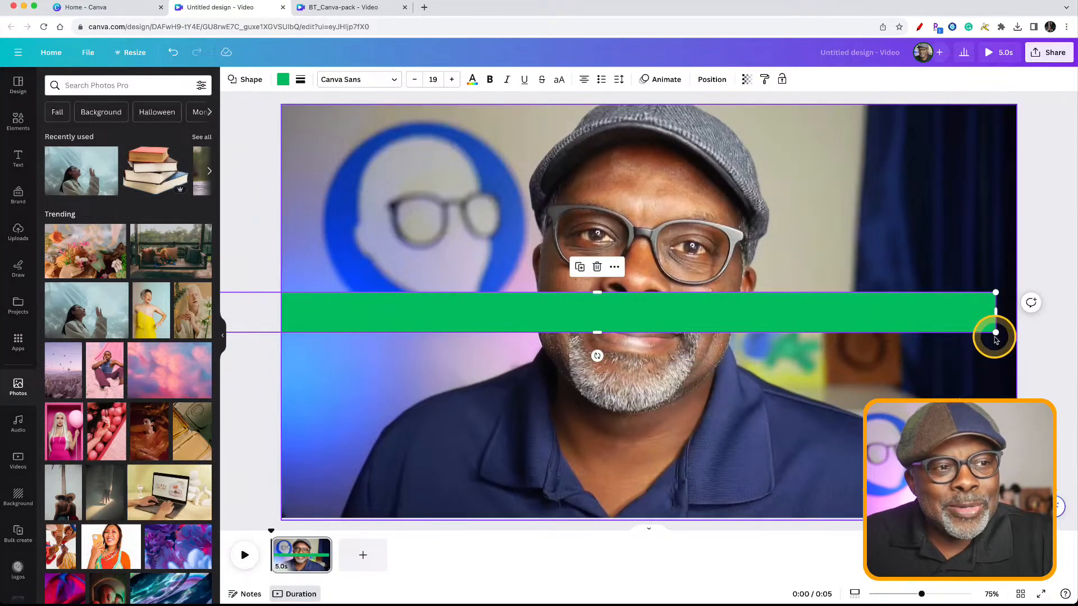
drag(994, 331, 419, 352)
drag(361, 322, 486, 372)
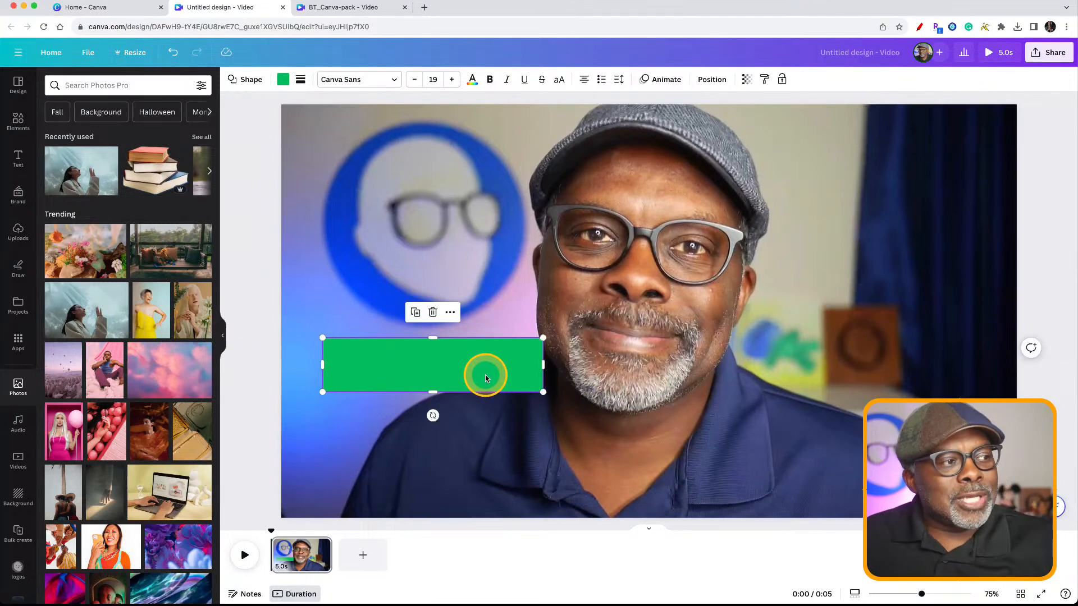
drag(444, 395, 445, 366)
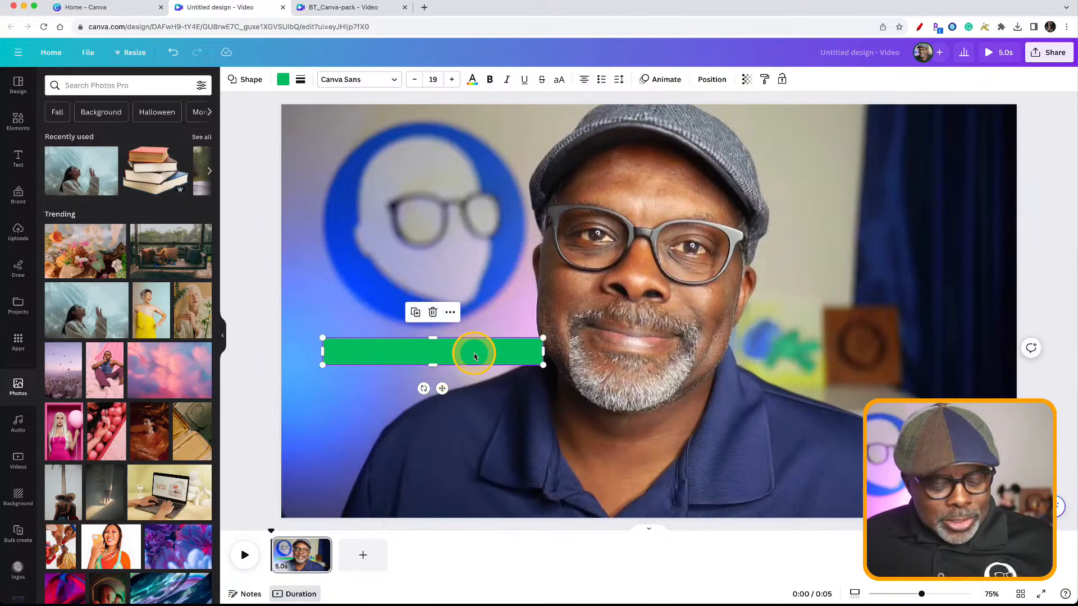
- Duplicate the green bar just below the original and recolor the copy with the muted purple from the Brand Kit
alt+drag(475, 356, 473, 403)
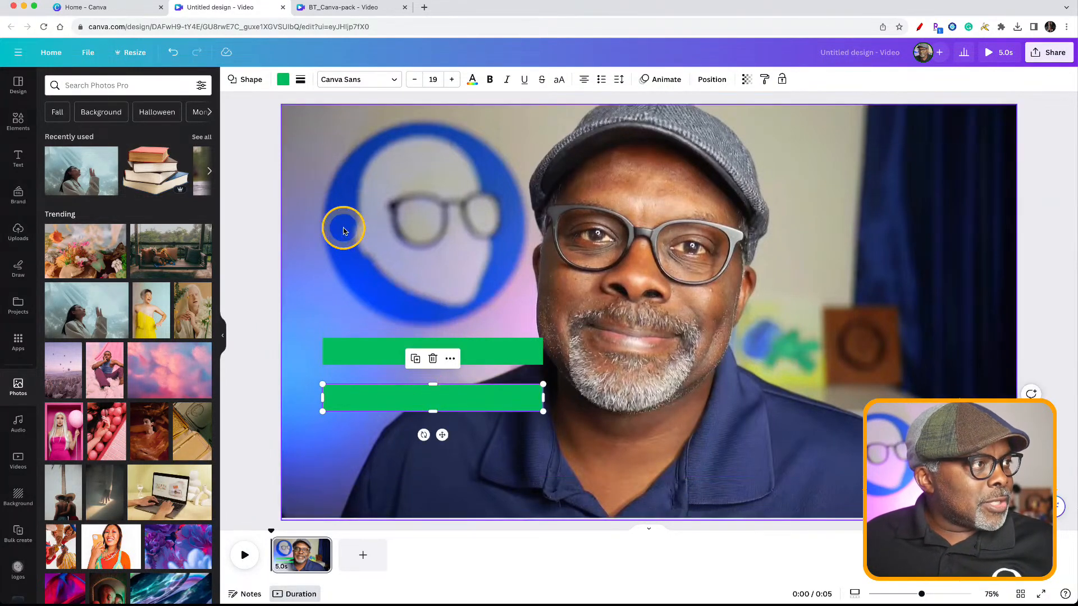
click(283, 79)
click(166, 217)
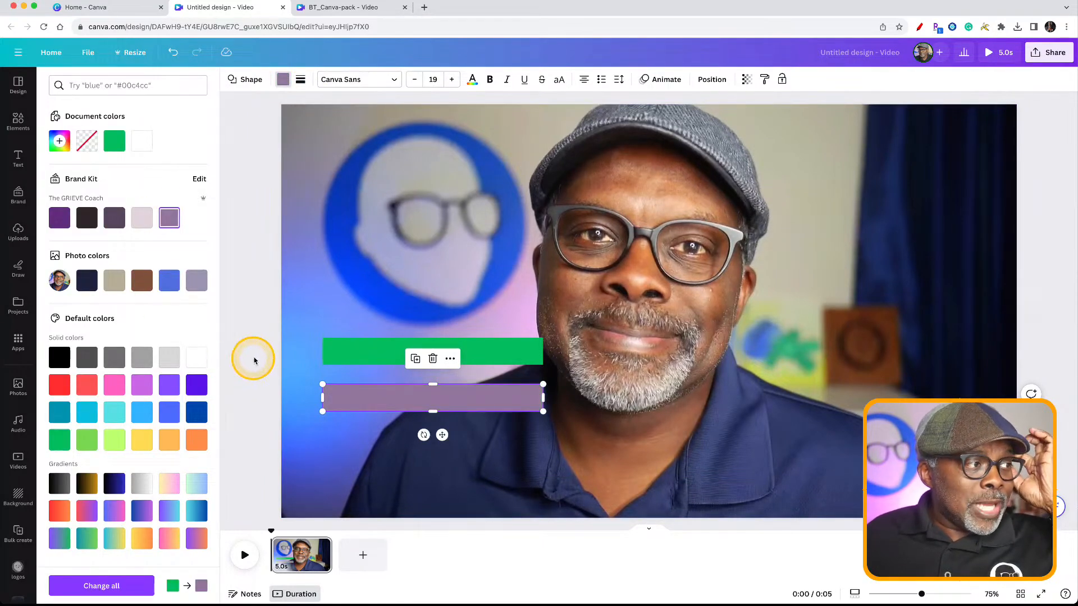
click(247, 341)
- Move the green bar down flush against the purple bar and preview the video
drag(458, 356, 460, 375)
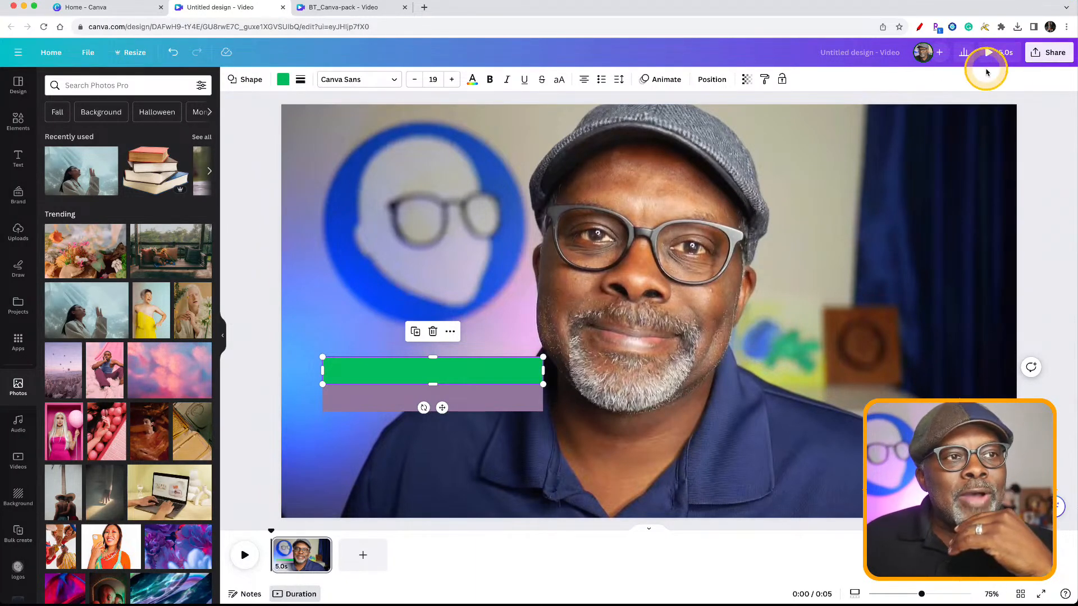
click(1003, 52)
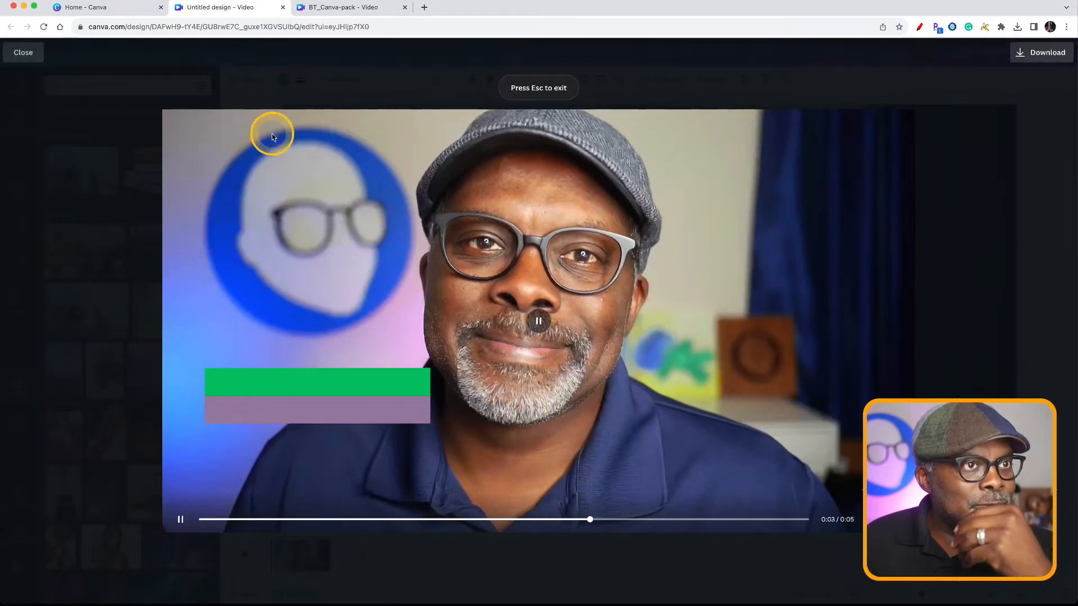
click(24, 51)
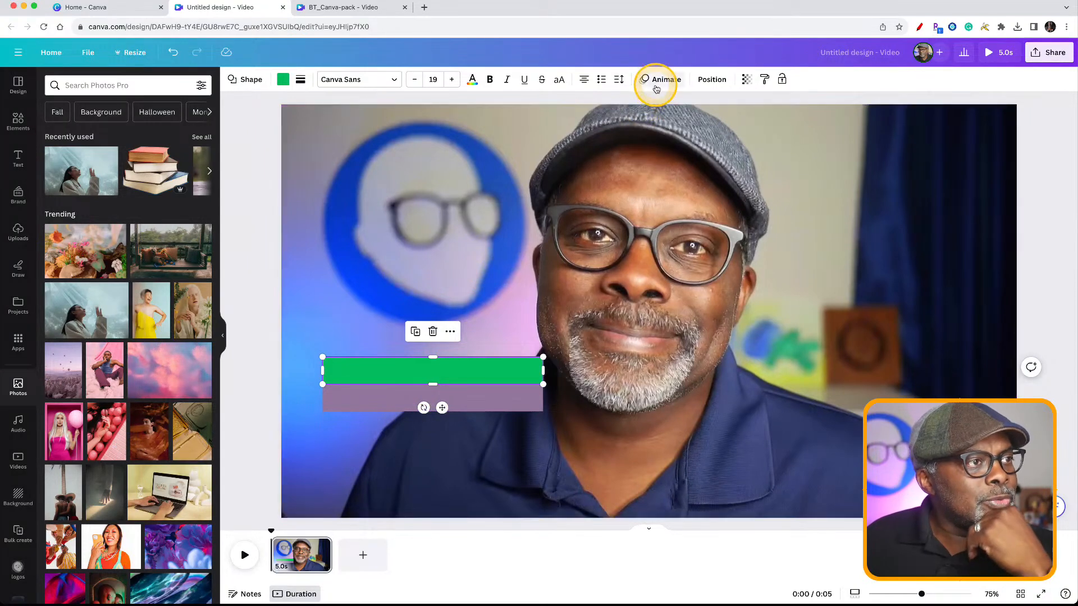
- Apply the Tectonic animation to the green bar and the Pop animation on enter to the purple bar
click(656, 79)
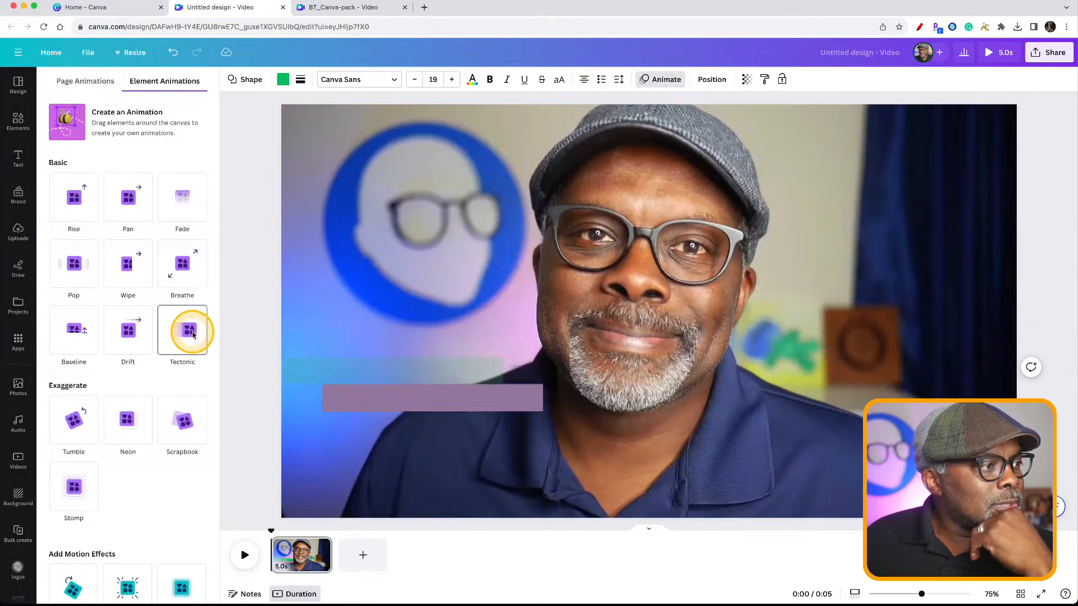
click(189, 331)
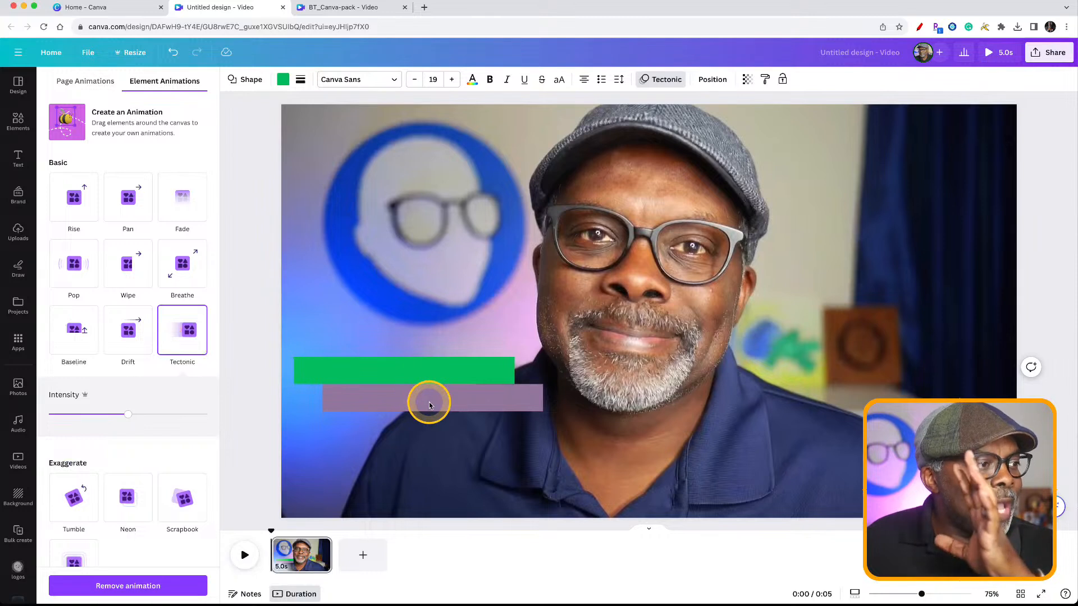
click(427, 396)
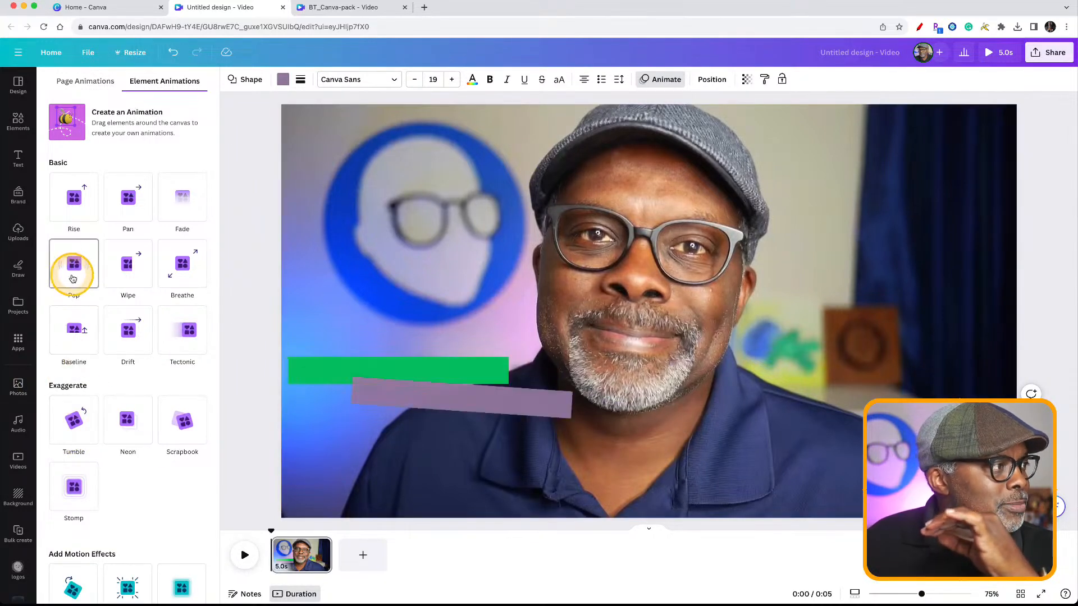
click(74, 263)
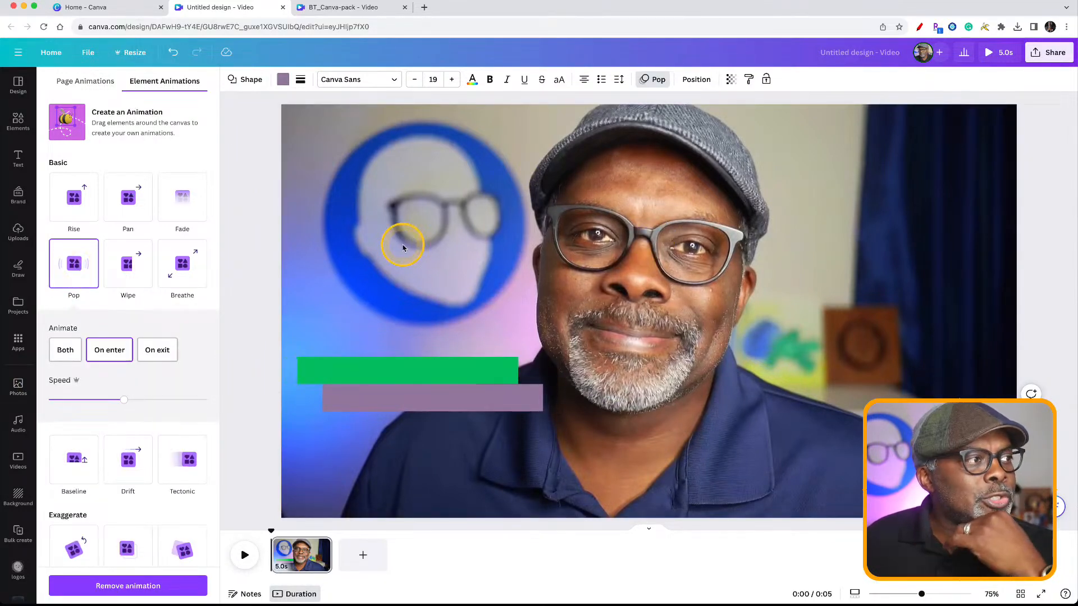
- Preview the video to check how the green and purple bars animate
click(991, 52)
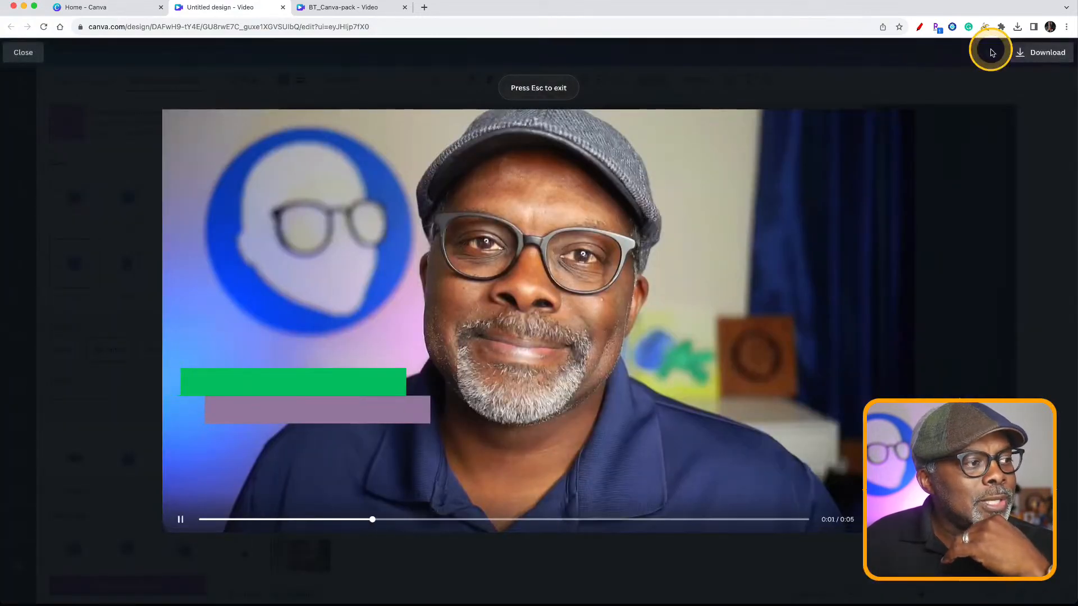
click(991, 52)
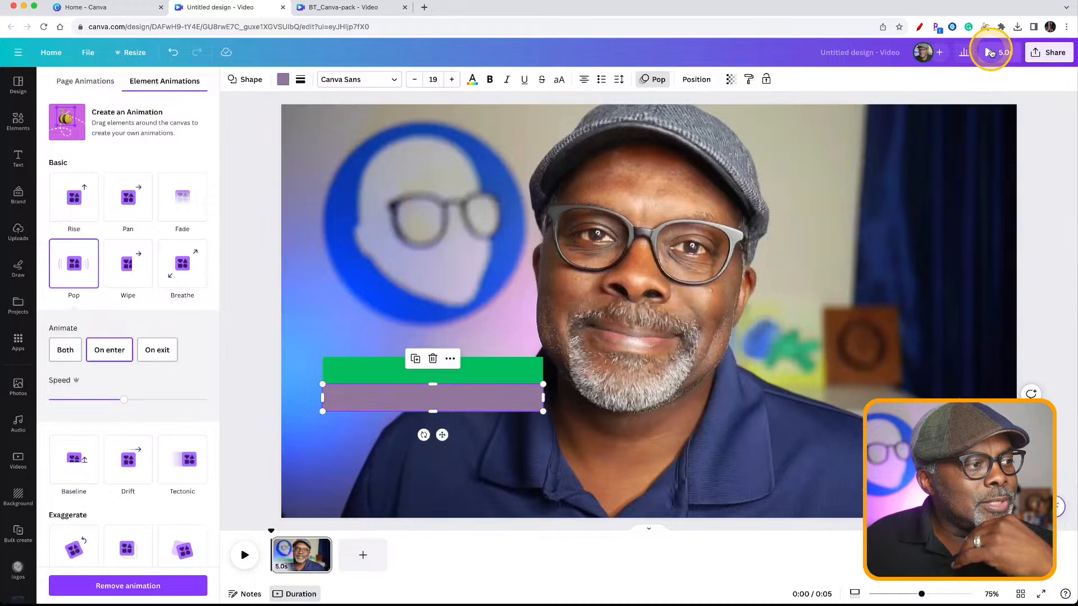
click(256, 460)
click(416, 401)
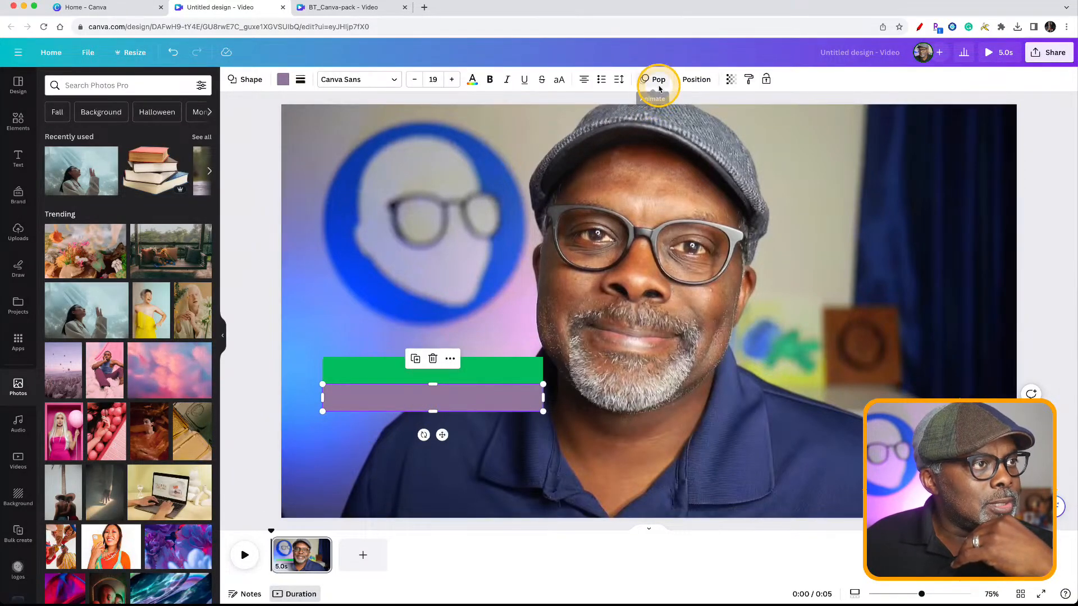
click(1002, 52)
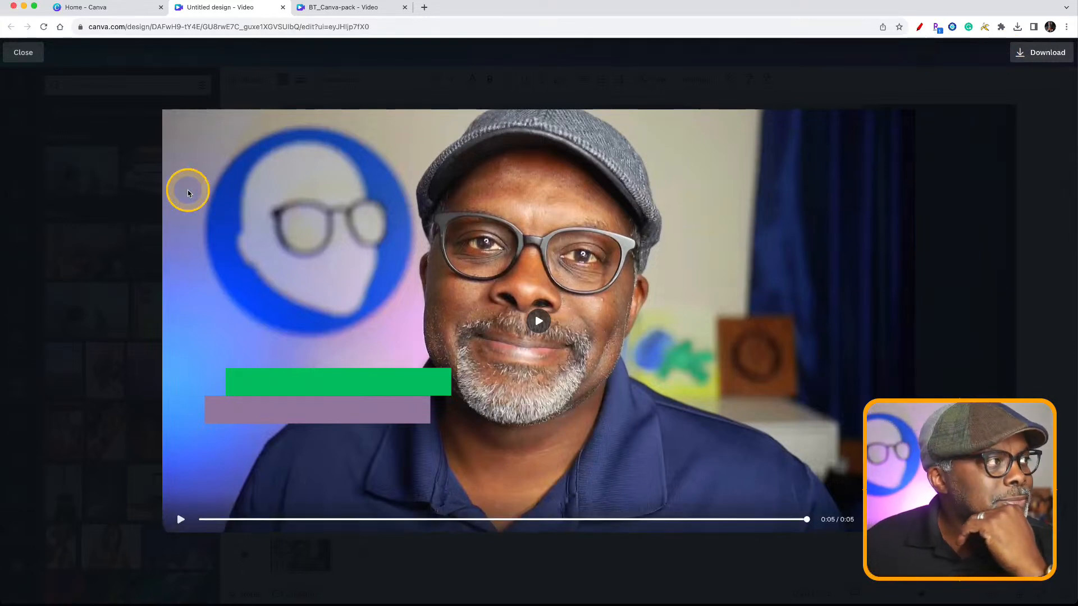
click(18, 51)
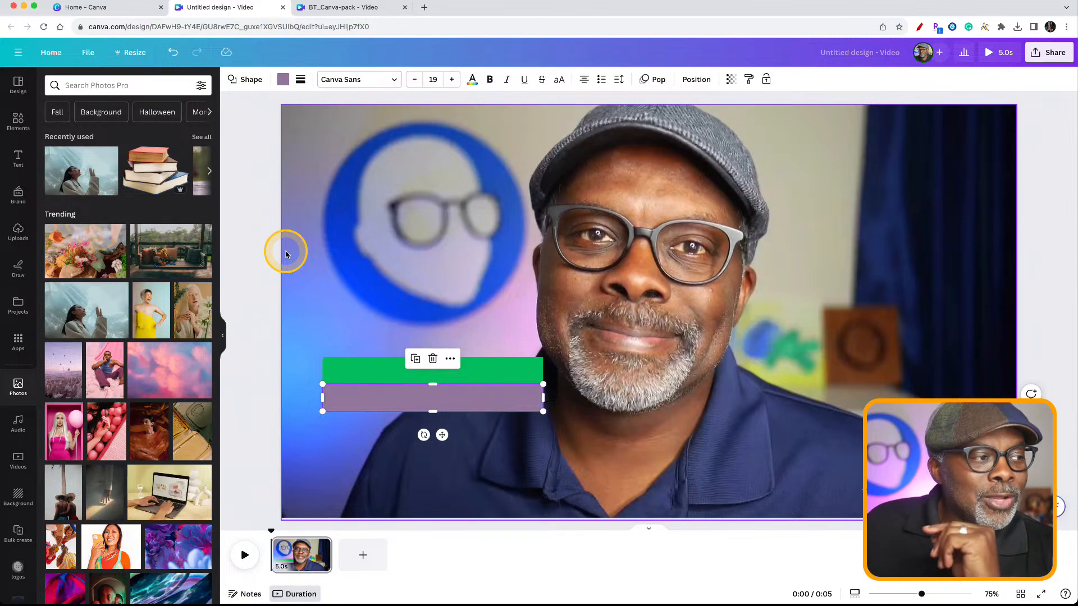
- Show the purple bar's timing and trim both ends so it appears after the page starts and disappears around 0:03
right_click(468, 403)
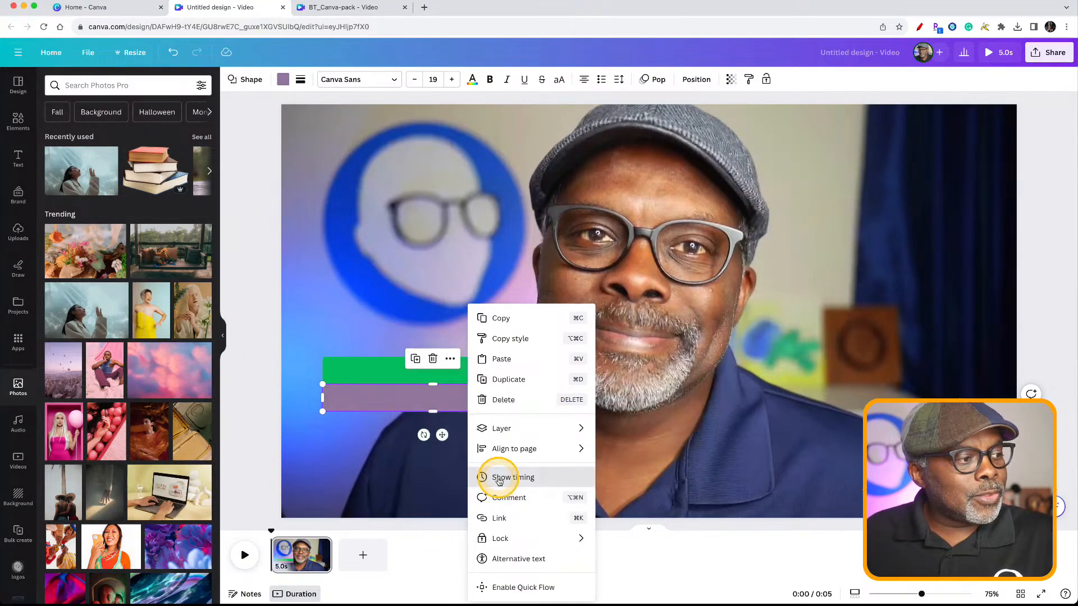
click(498, 477)
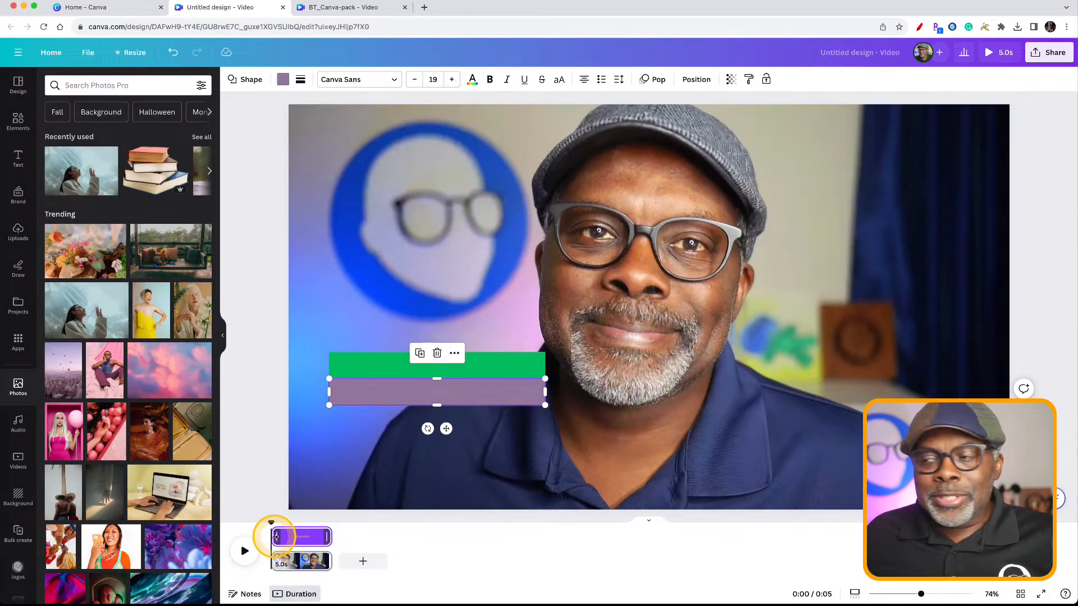
drag(275, 537, 310, 536)
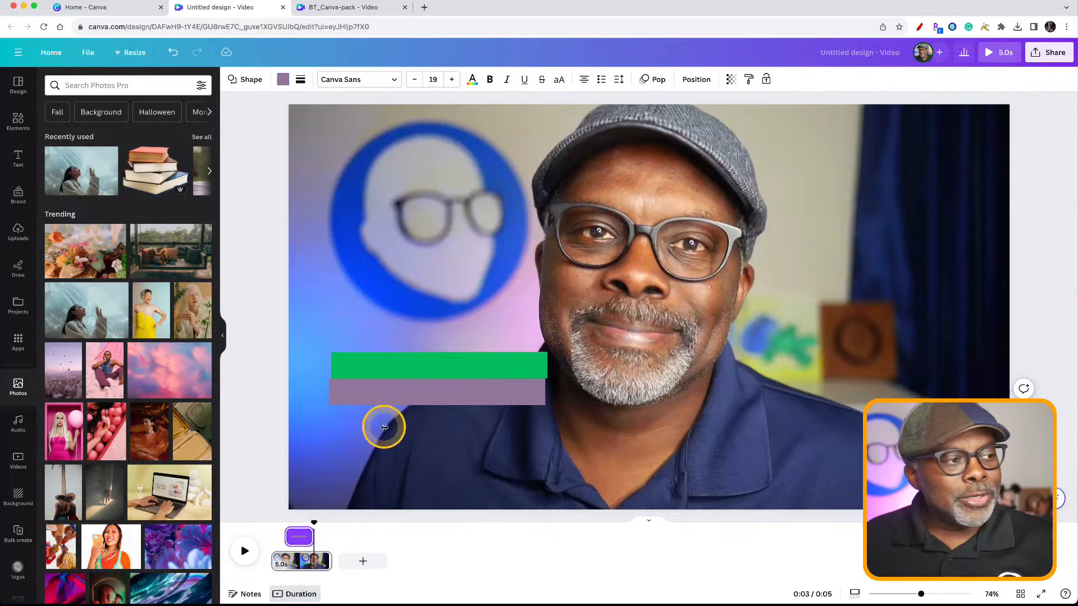
- Select the green and purple bars together and expand their timing into separate timeline tracks
click(430, 376)
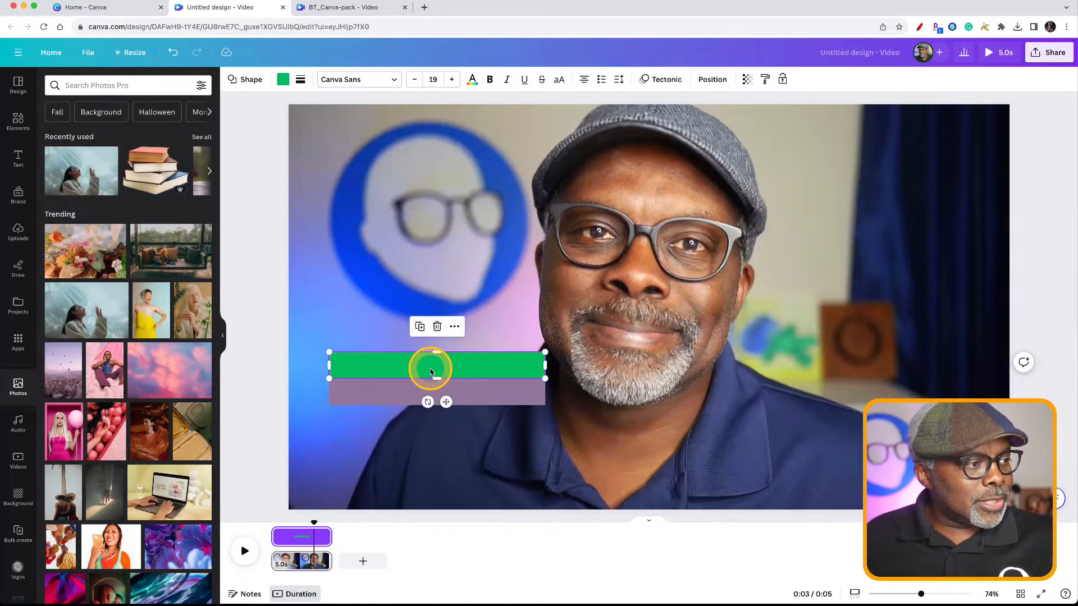
shift+click(437, 392)
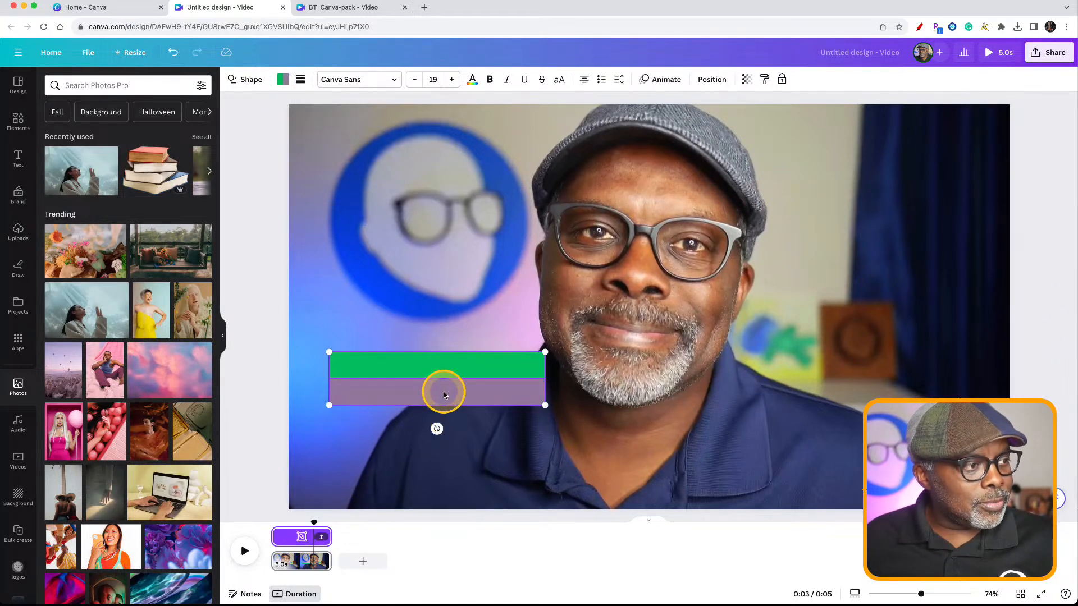
click(321, 539)
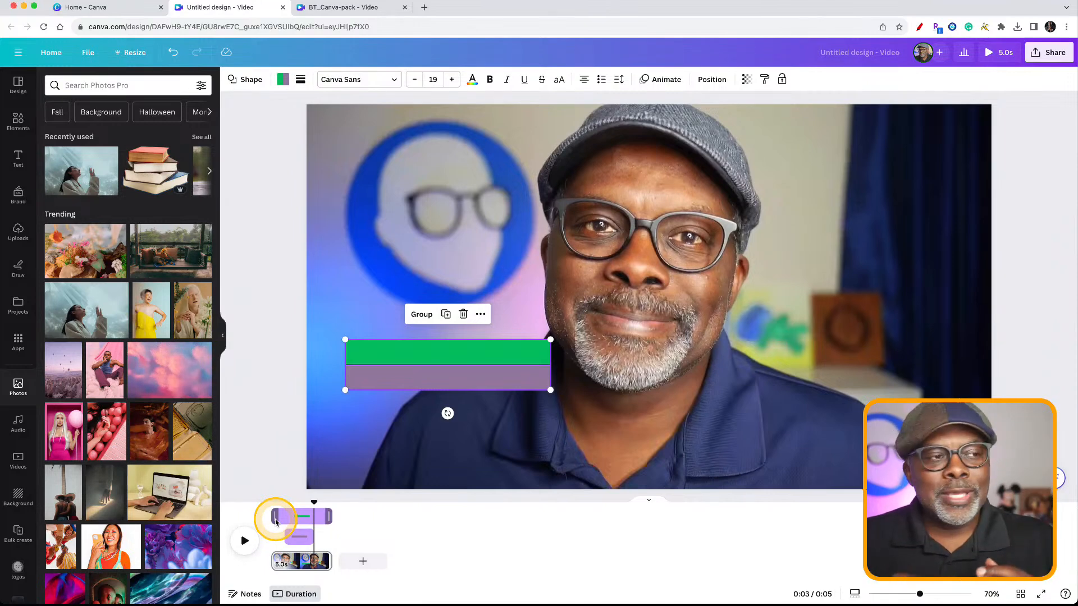
- Shift the green bar's timing to start after the purple bar and run to the end of the page, and preview the video
drag(276, 523, 283, 536)
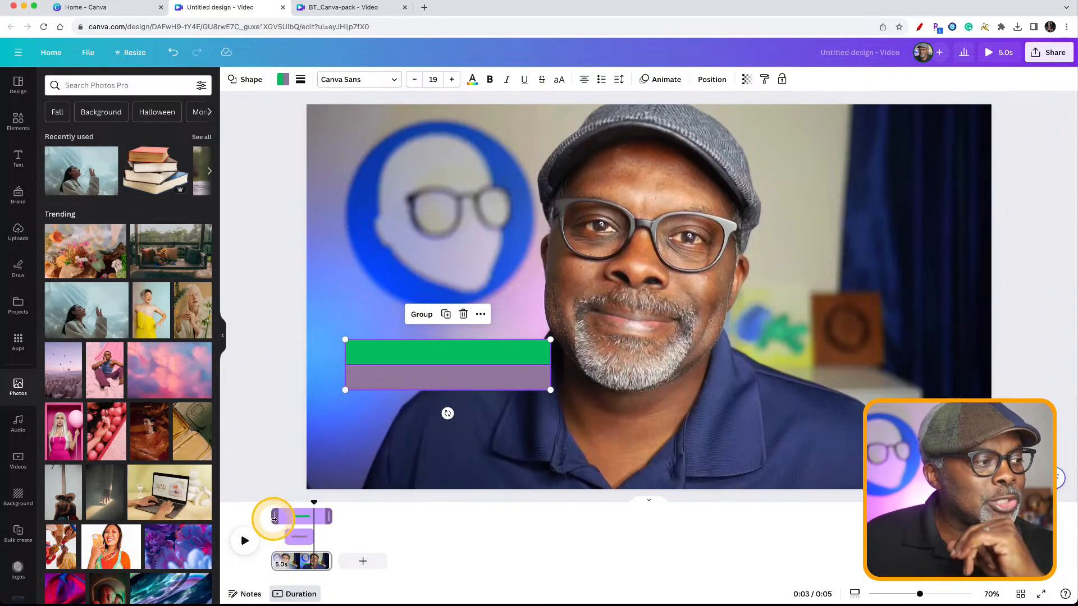
drag(274, 518, 332, 516)
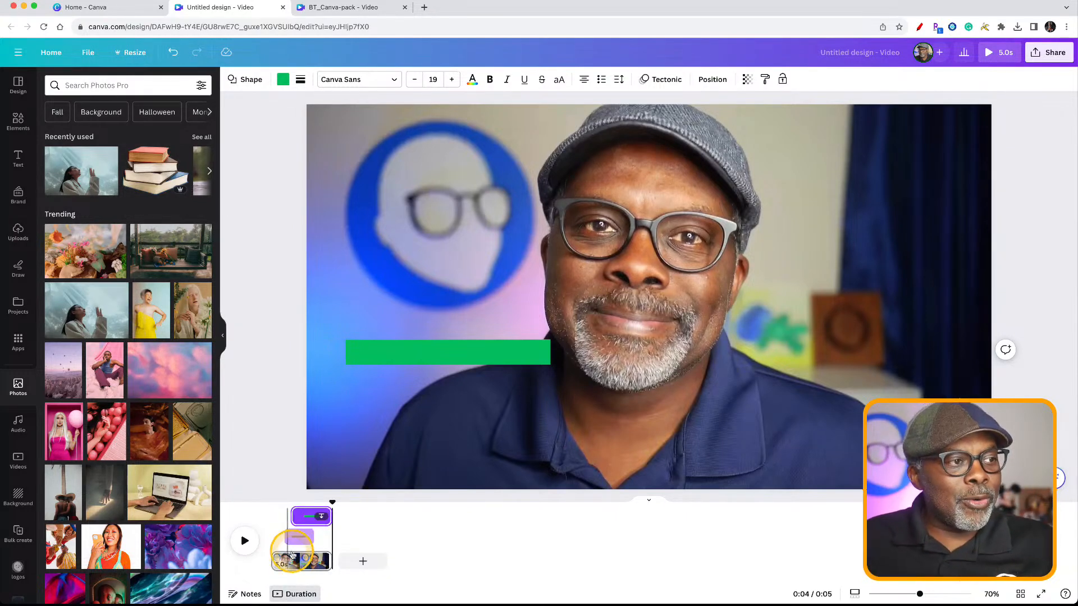
click(990, 53)
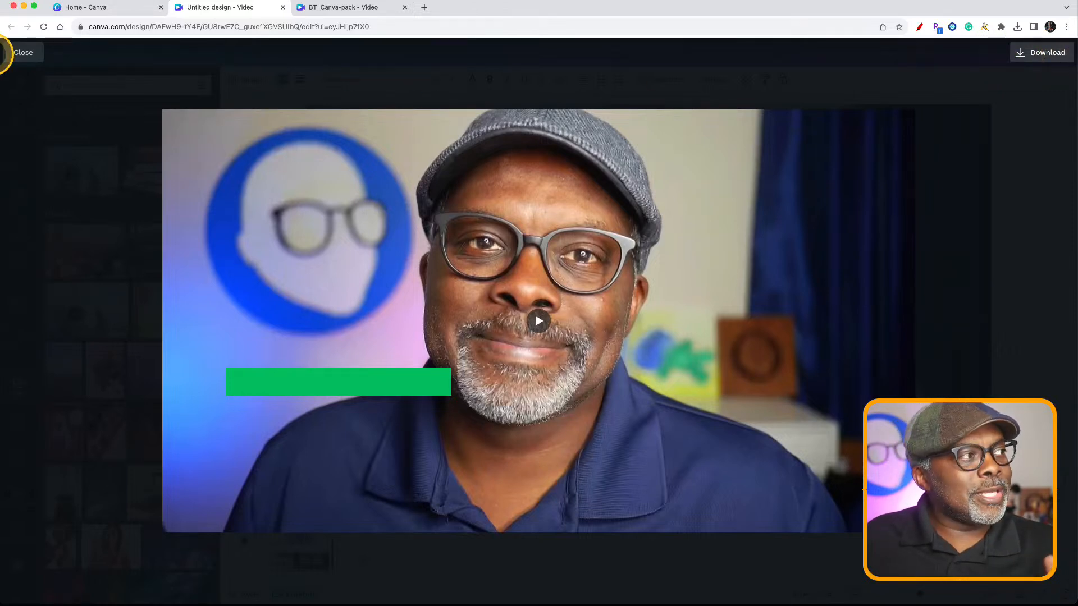
click(23, 53)
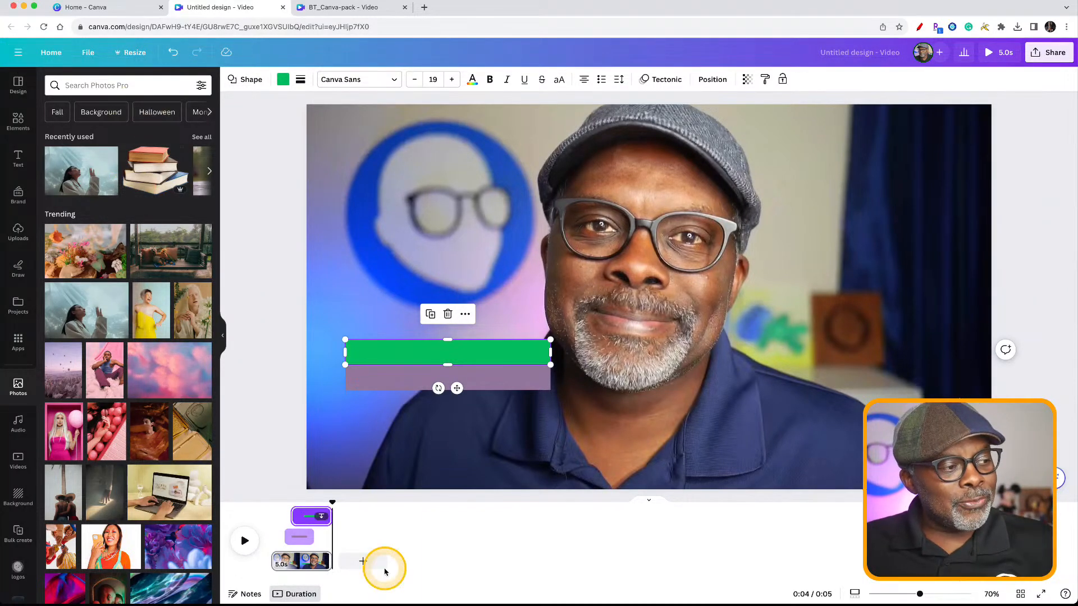
- Add three blank 5-second pages to the timeline after the camera screenshot page
click(363, 565)
click(432, 562)
click(501, 561)
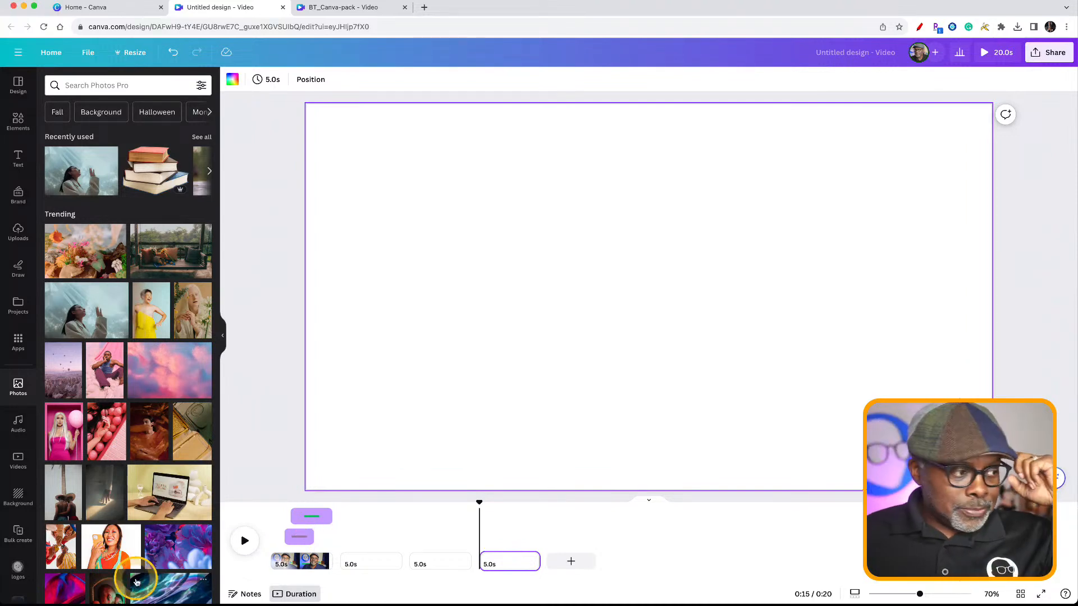
- Delete the green and purple bars from the first page, leaving only the camera screenshot
click(288, 569)
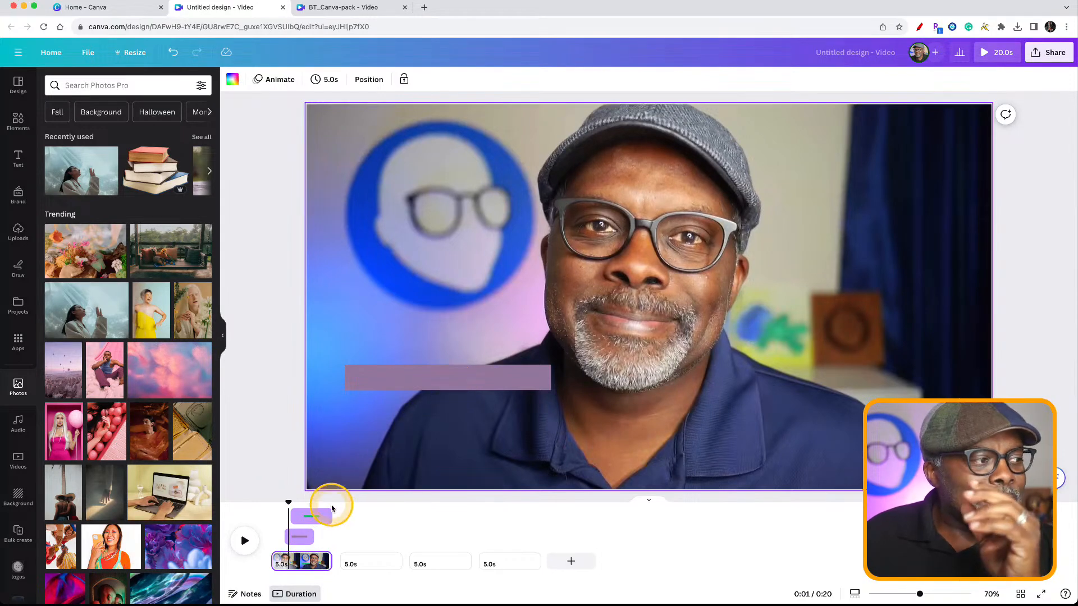
drag(316, 520, 294, 515)
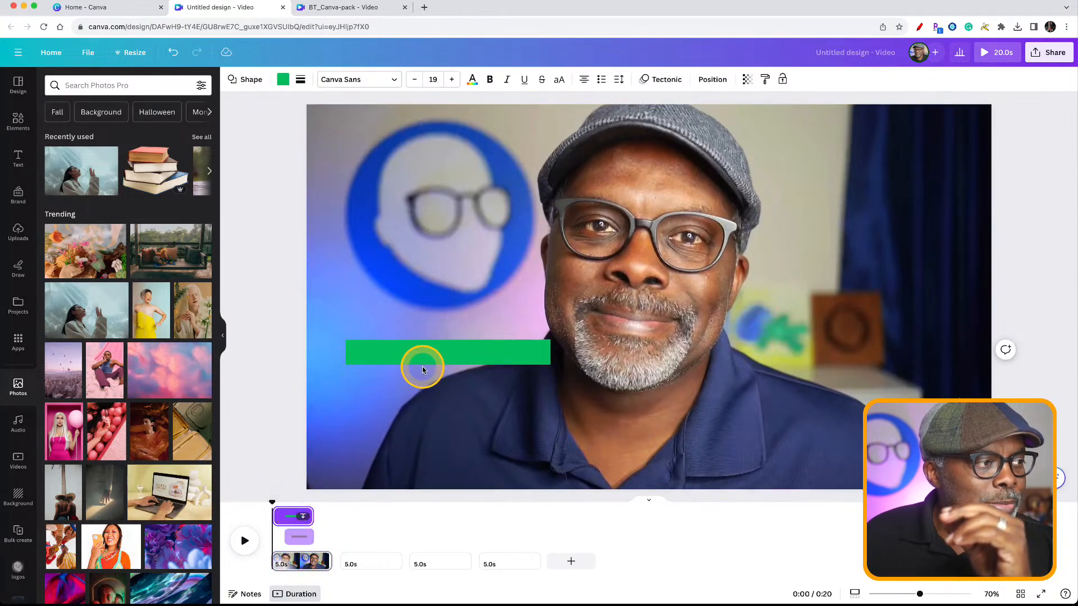
key(Delete)
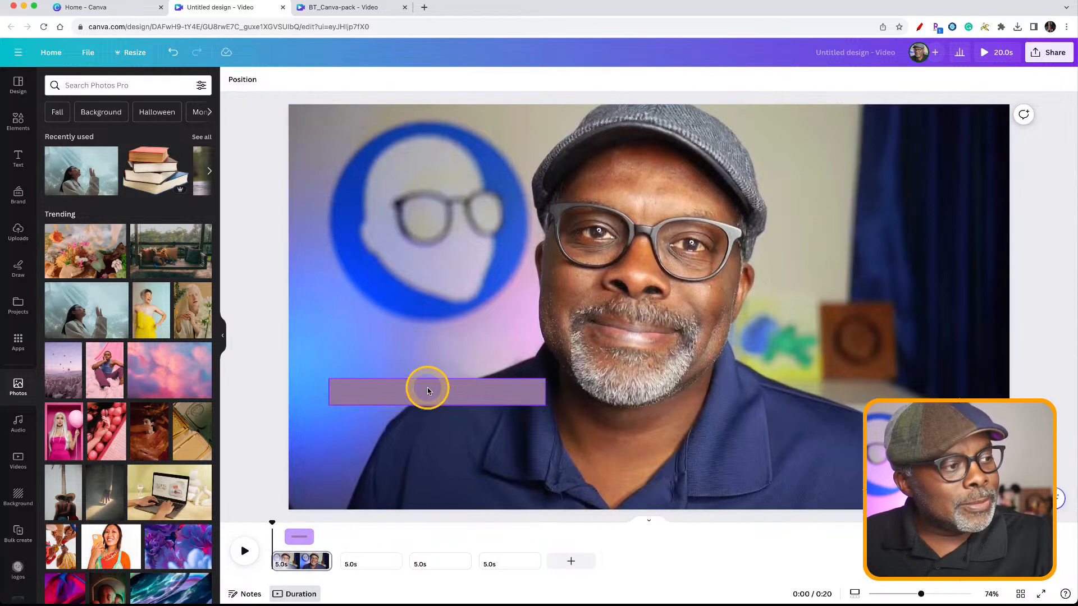
click(438, 377)
key(Delete)
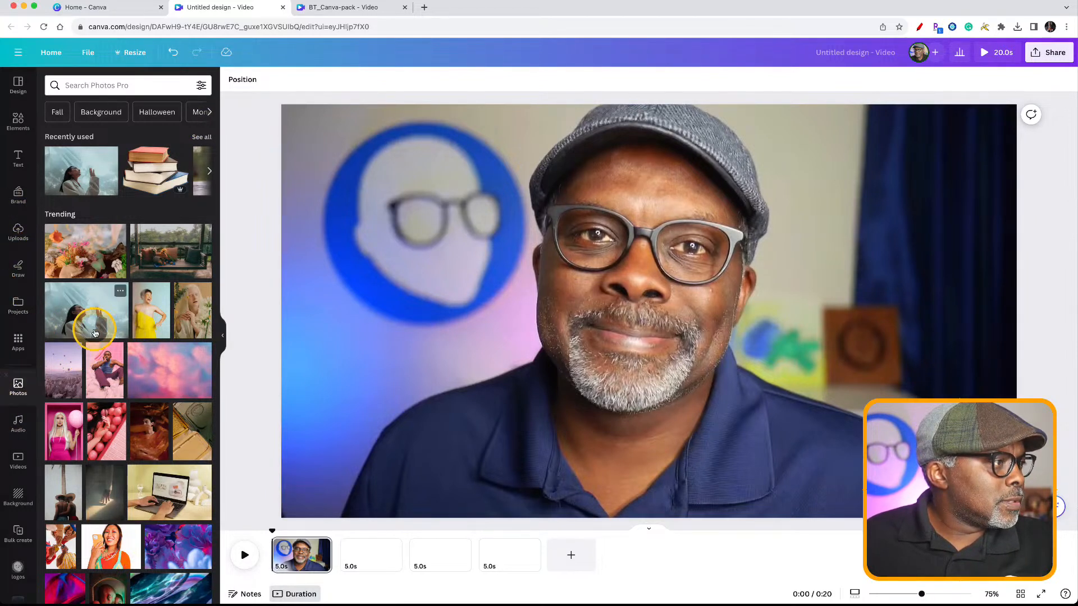
- Add the stock photo of the person in the yellow dress to the first page and remove it again
click(147, 317)
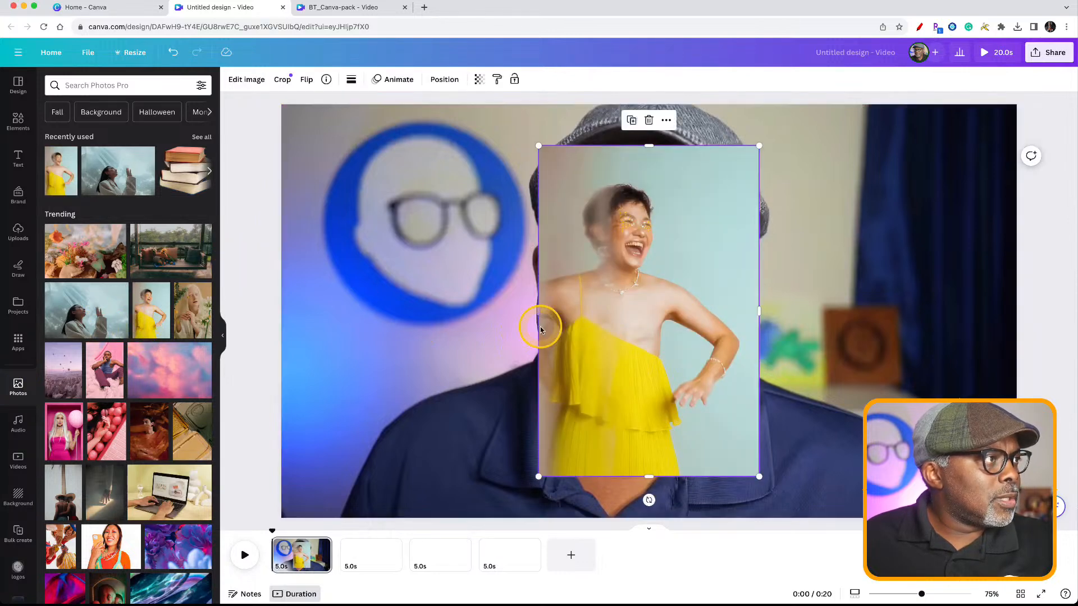
key(Delete)
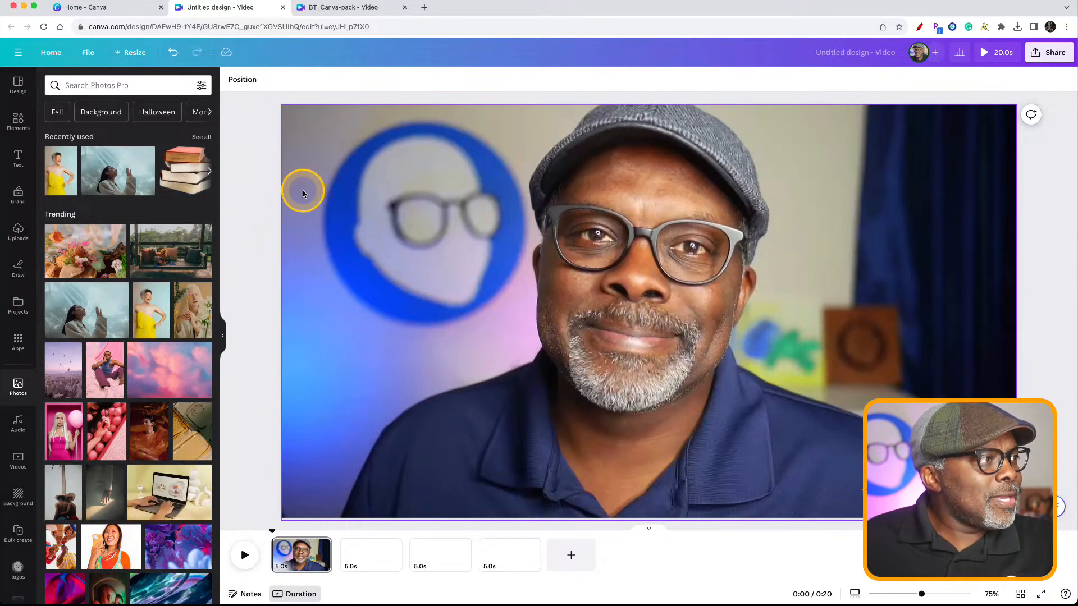
right_click(378, 210)
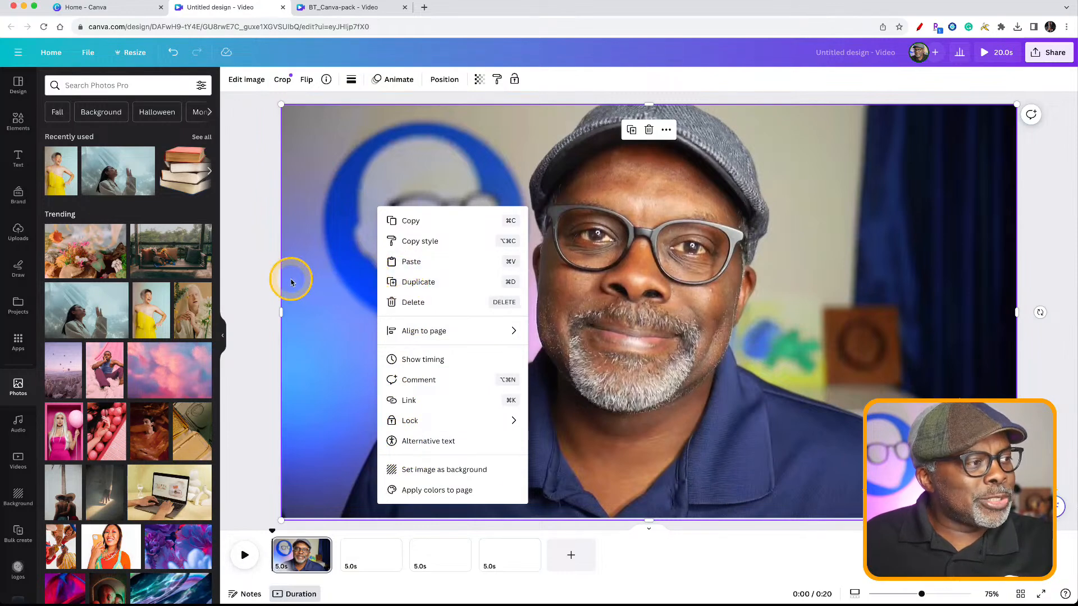
click(249, 255)
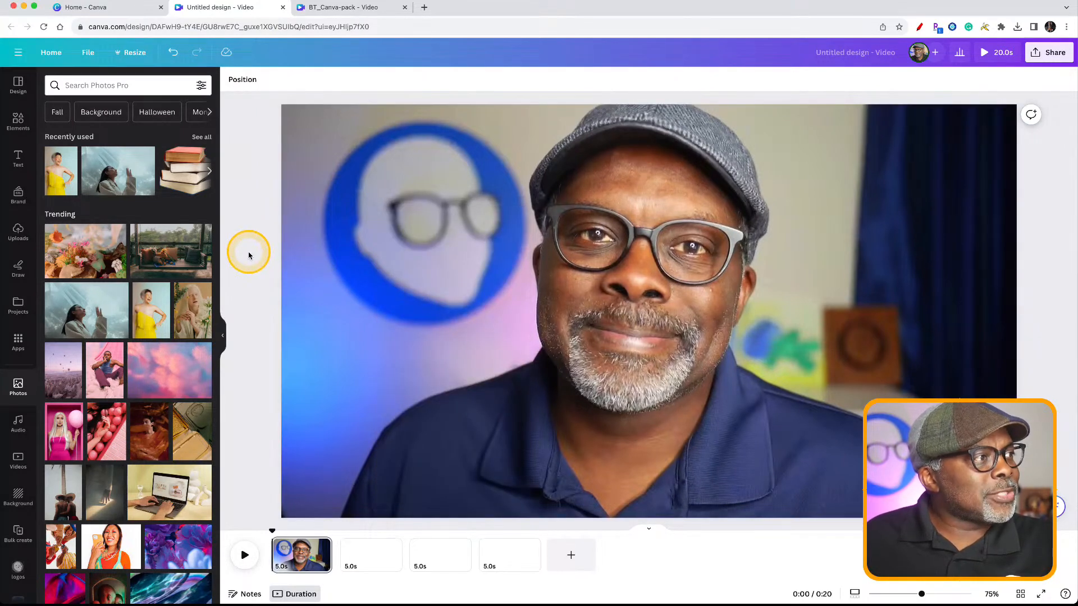
- Look through the available elements, text styles and Canva apps for design resources to use in overlays
click(18, 118)
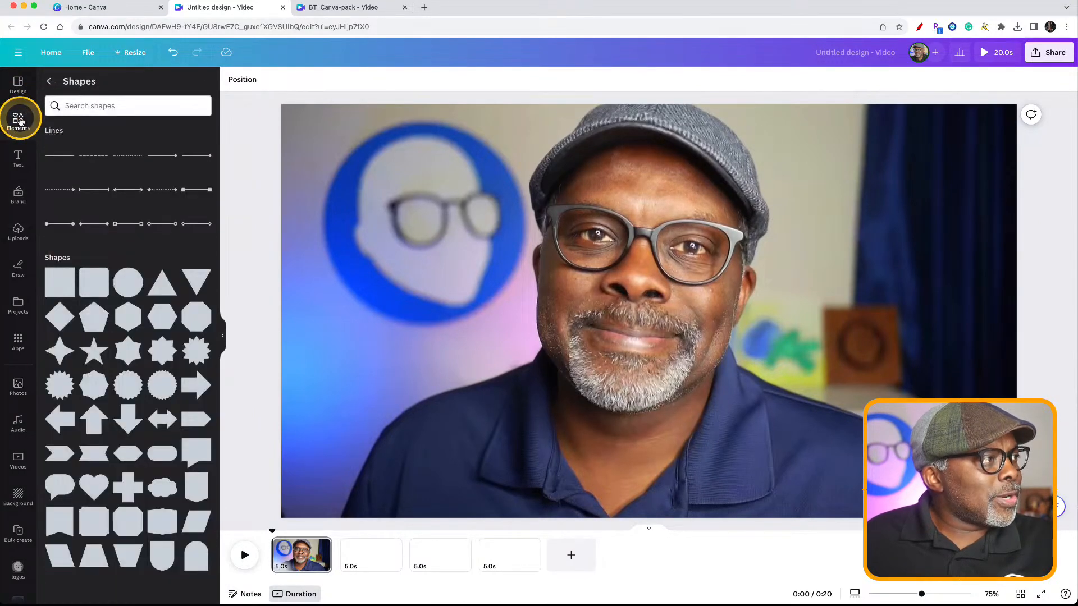
click(26, 166)
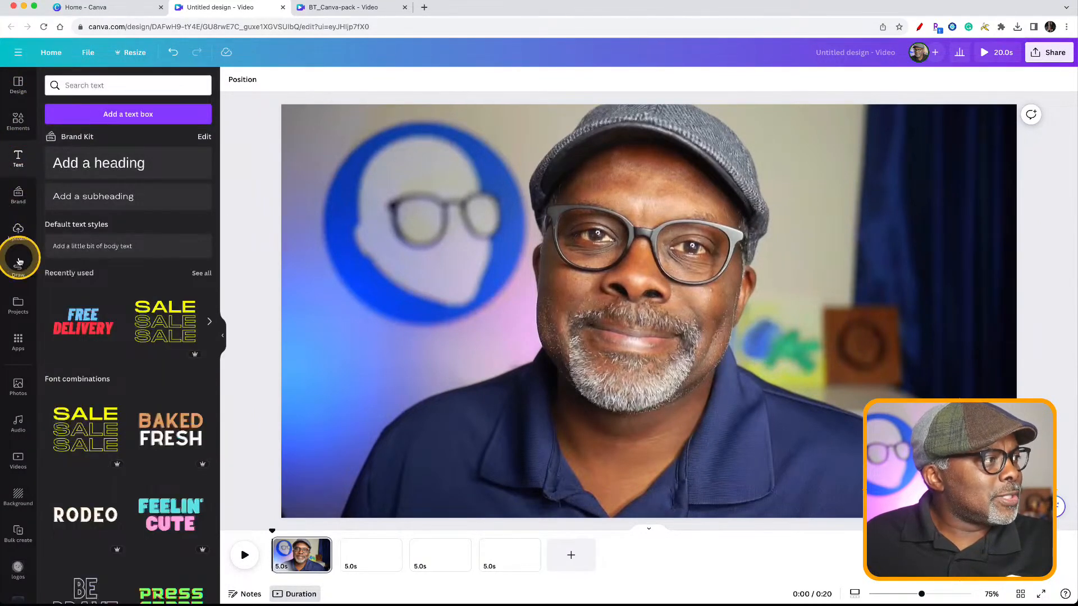
click(19, 347)
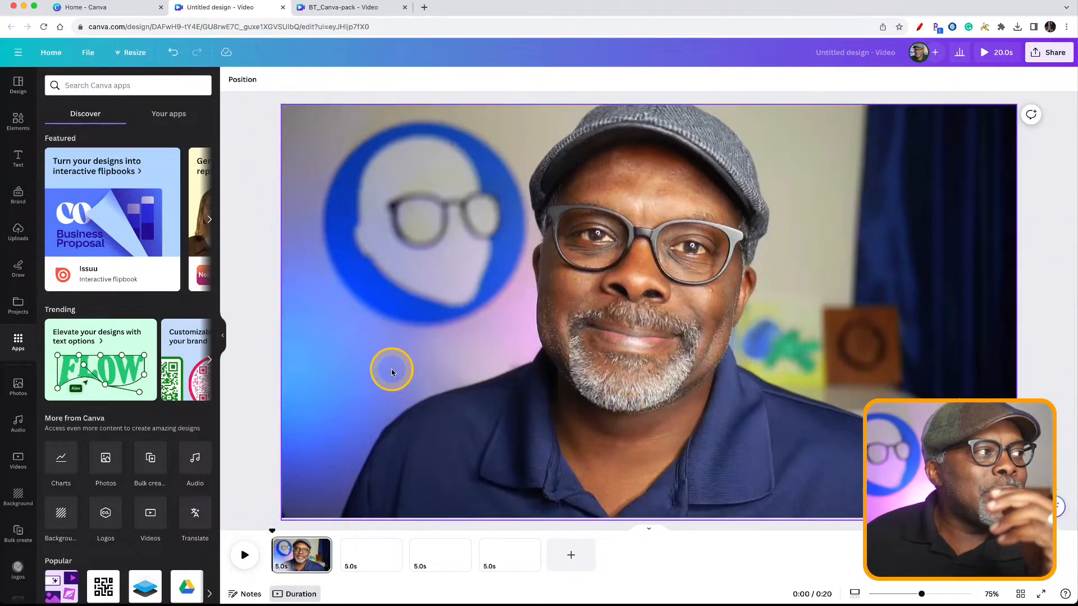
scroll(23, 418, down, 2)
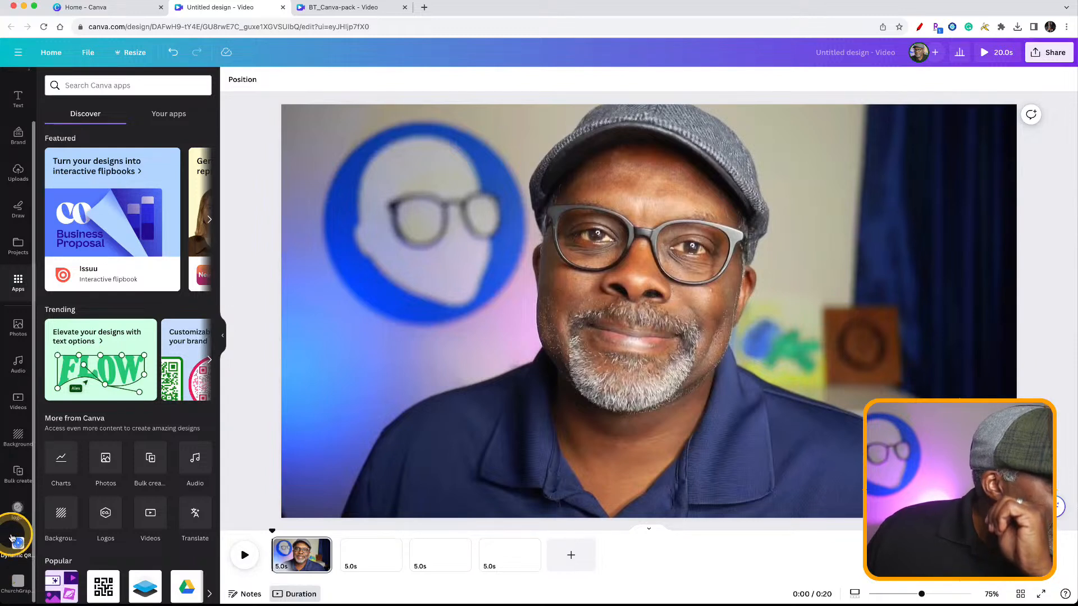
scroll(11, 538, up, 2)
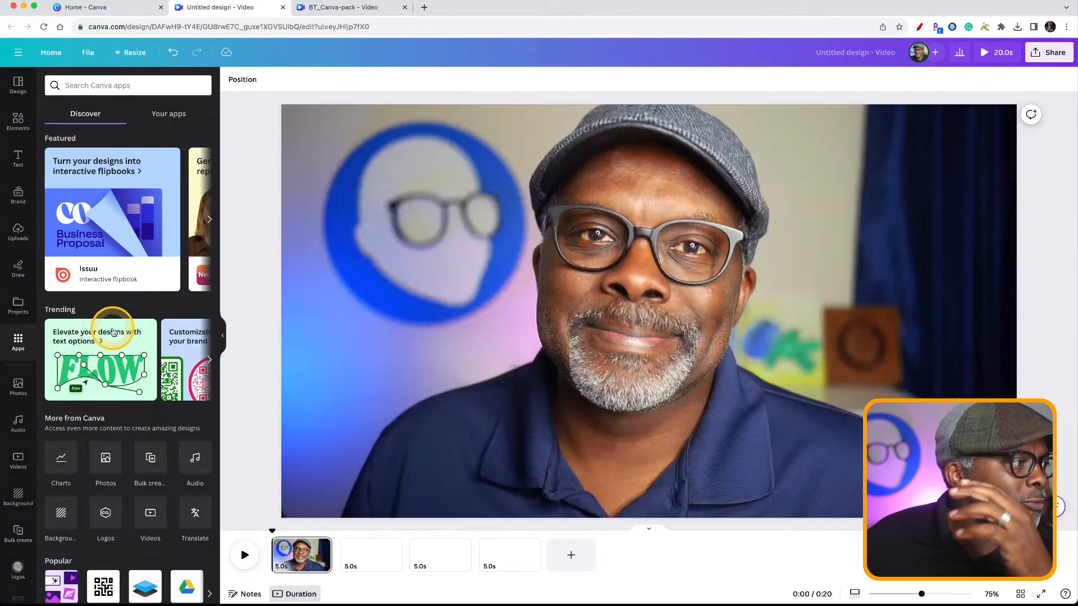
scroll(110, 324, down, 15)
scroll(129, 366, down, 1)
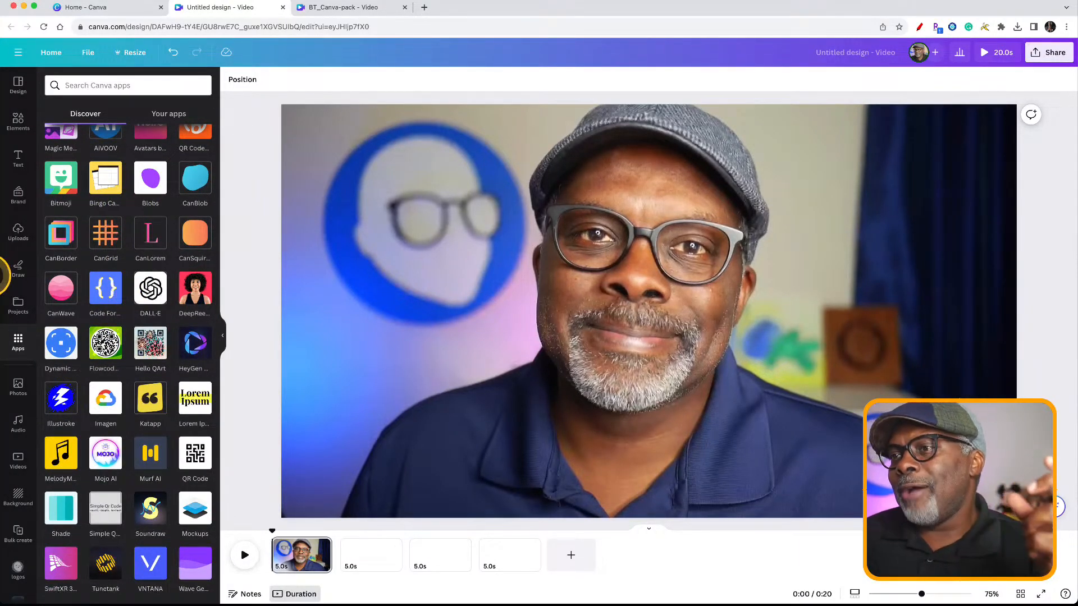
click(224, 347)
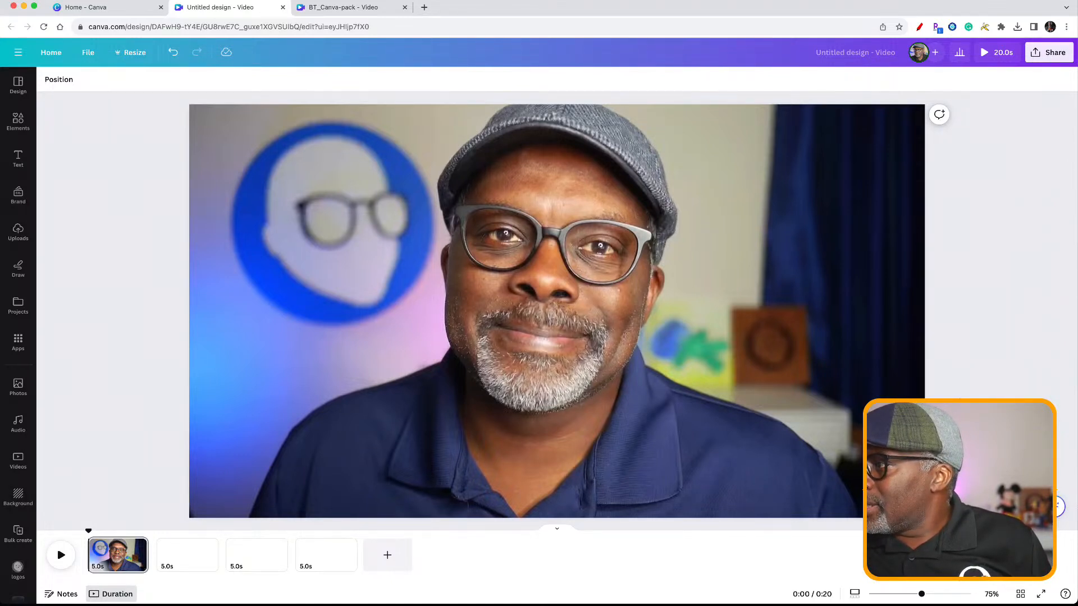
click(393, 267)
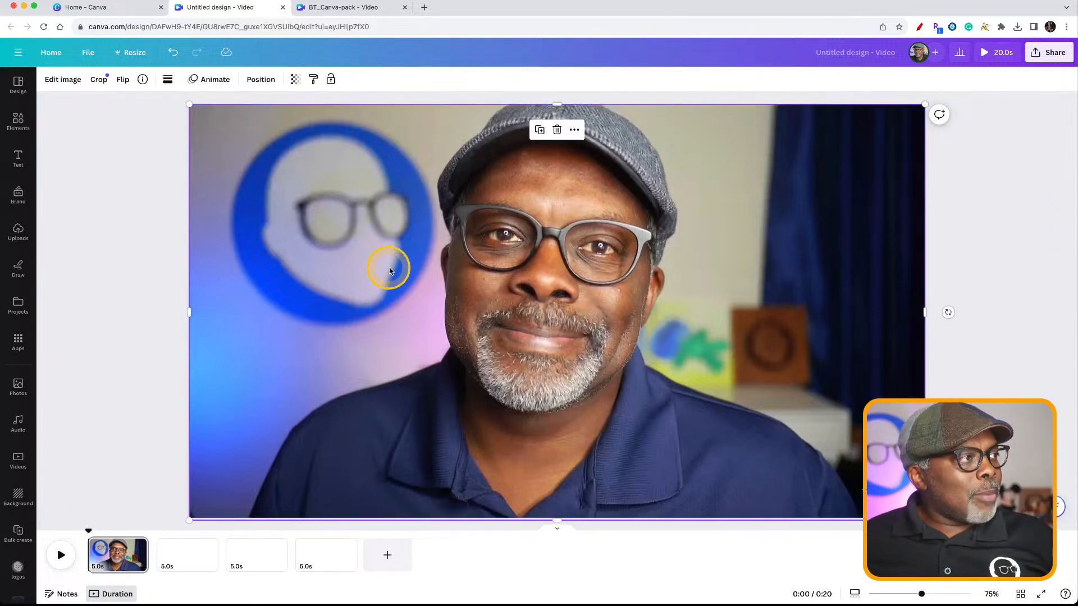
- Add a square shape, fill it with the brown photo color and move it to the lower left of the screenshot
click(22, 121)
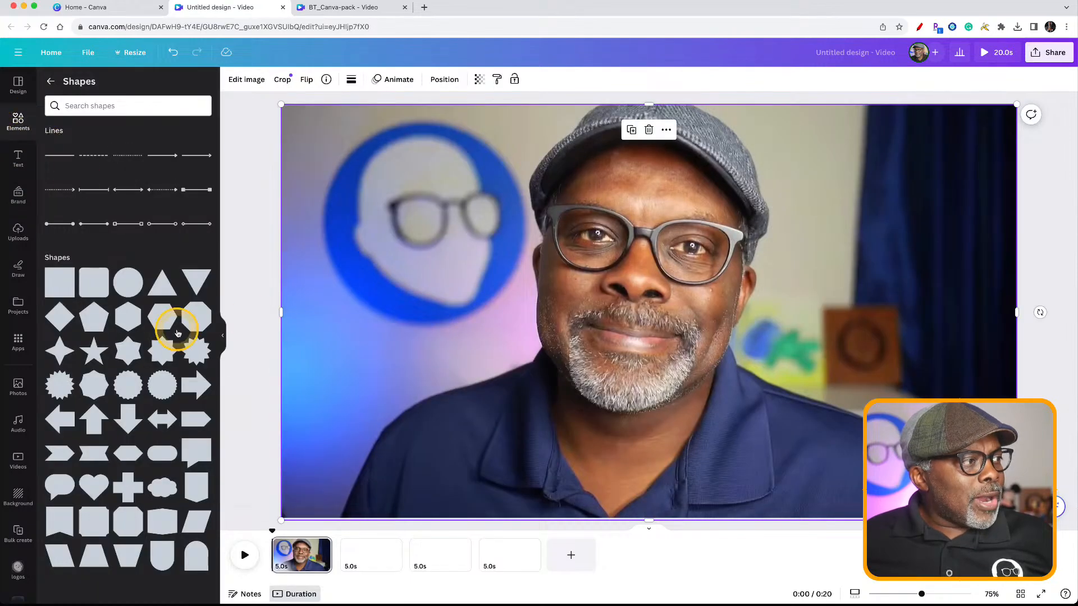
click(63, 283)
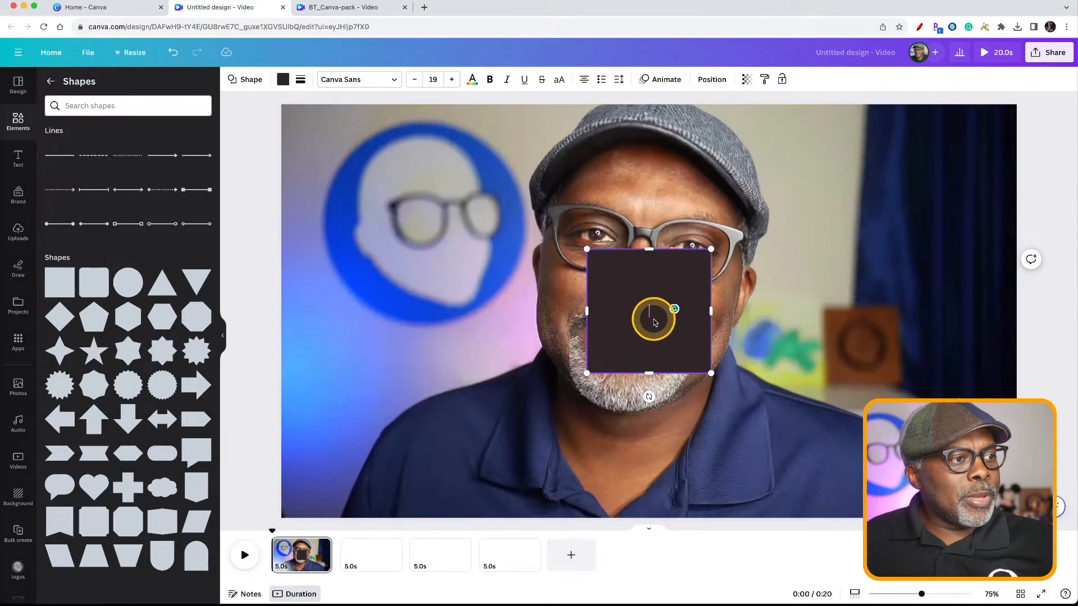
click(639, 306)
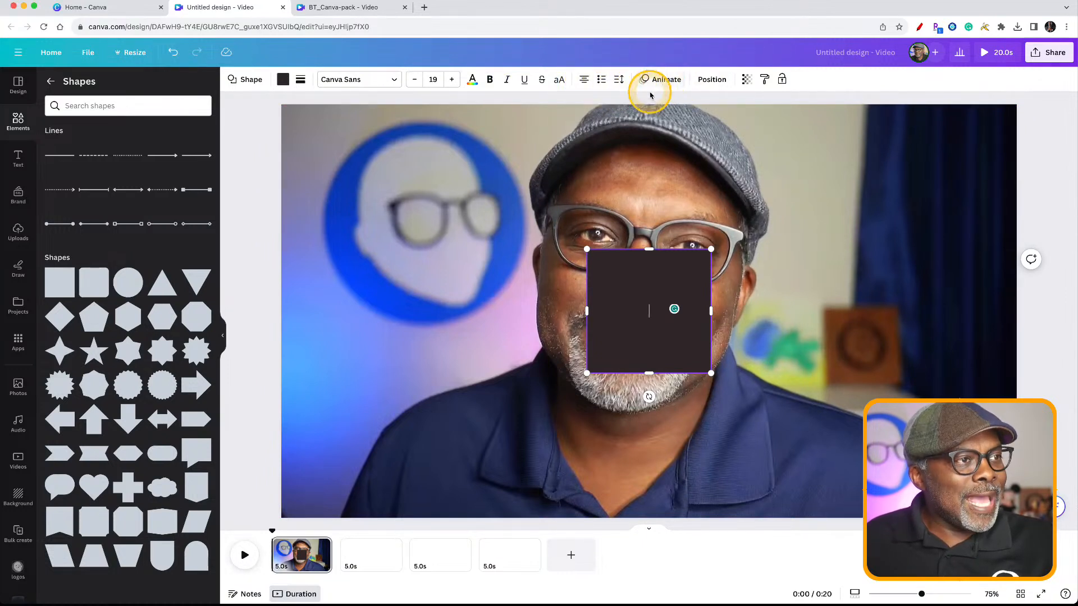
click(283, 80)
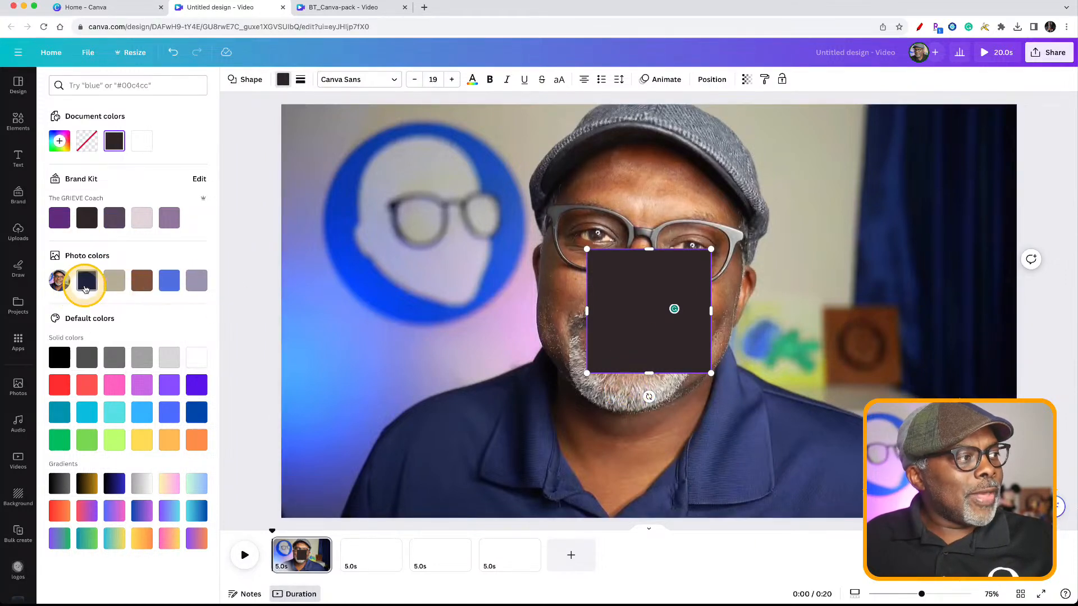
click(282, 79)
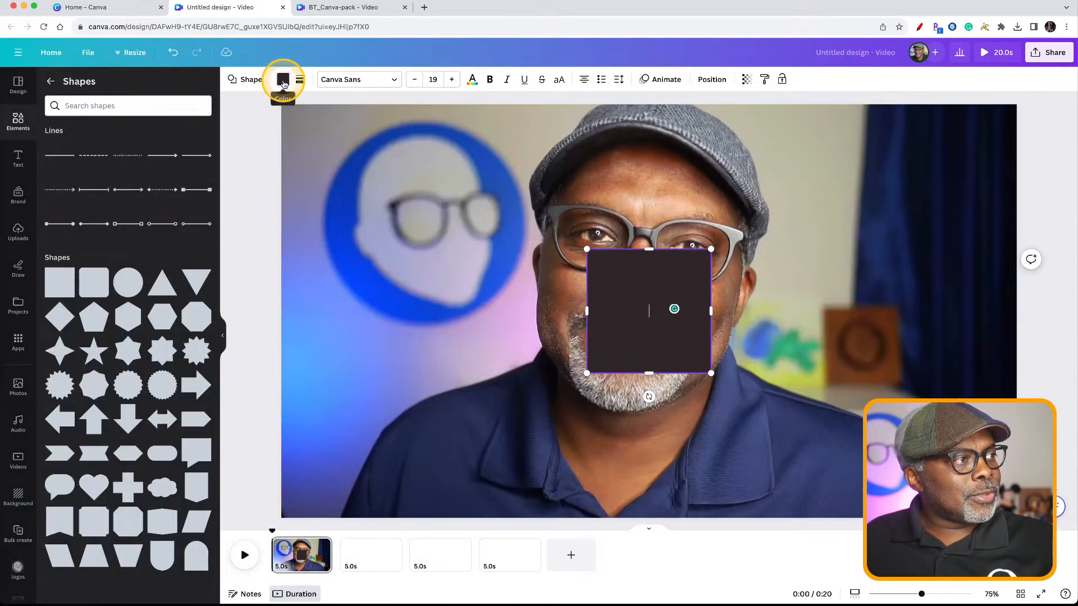
click(283, 82)
click(142, 280)
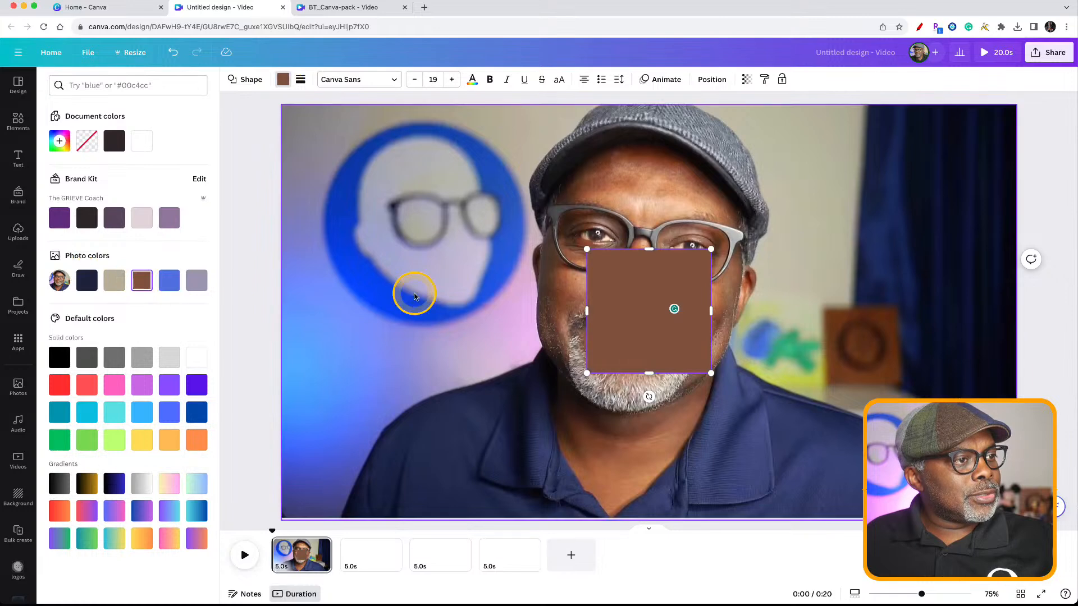
click(365, 365)
drag(644, 302, 373, 350)
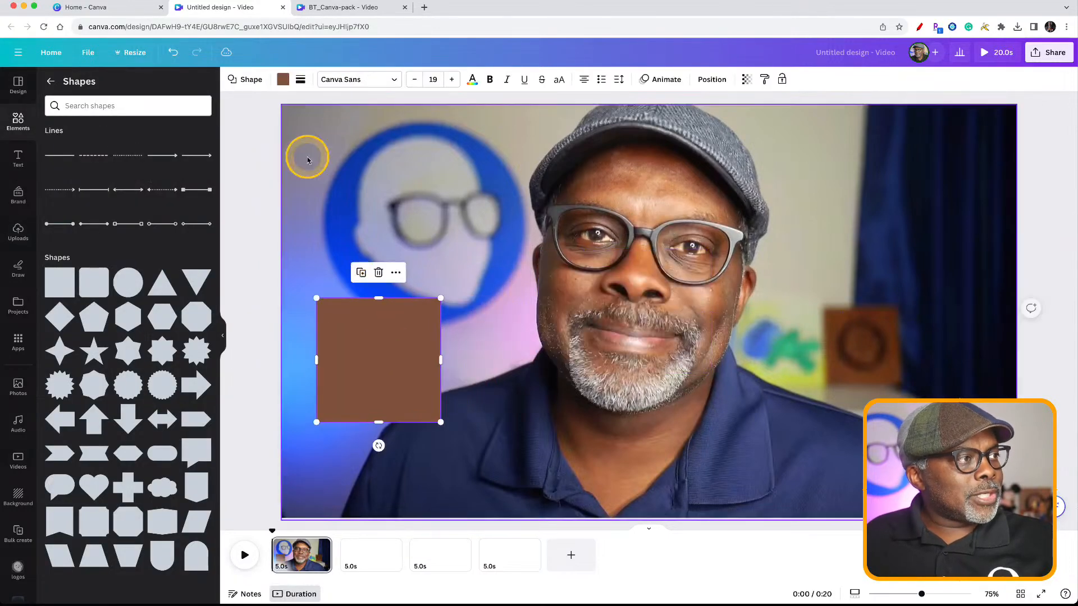
- Recolor the square yellow and adjust its fill to the custom color #FACC11
click(283, 82)
click(143, 439)
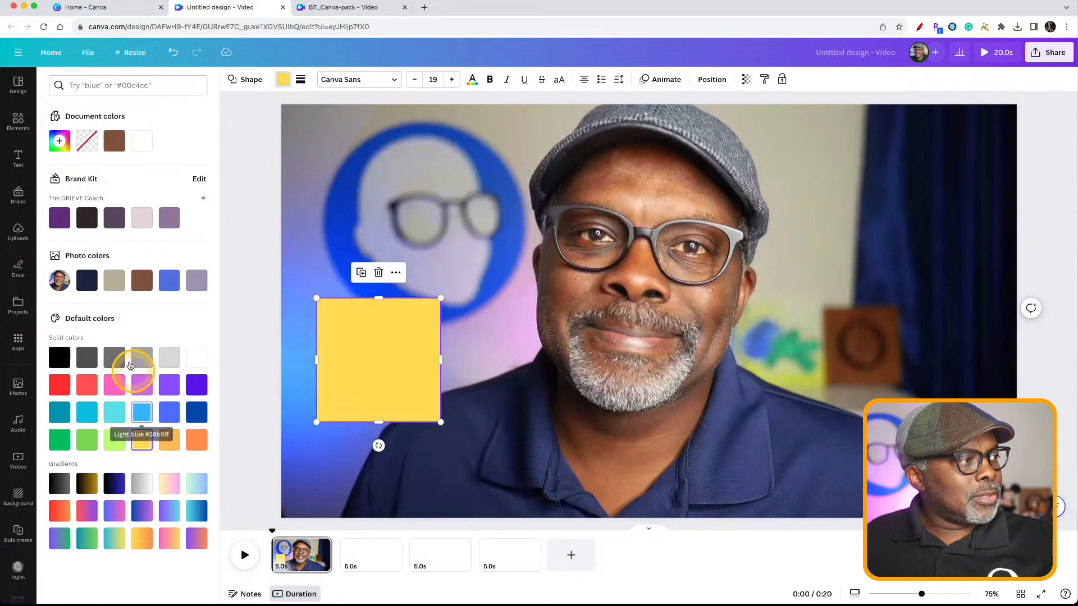
click(59, 141)
drag(161, 226, 189, 191)
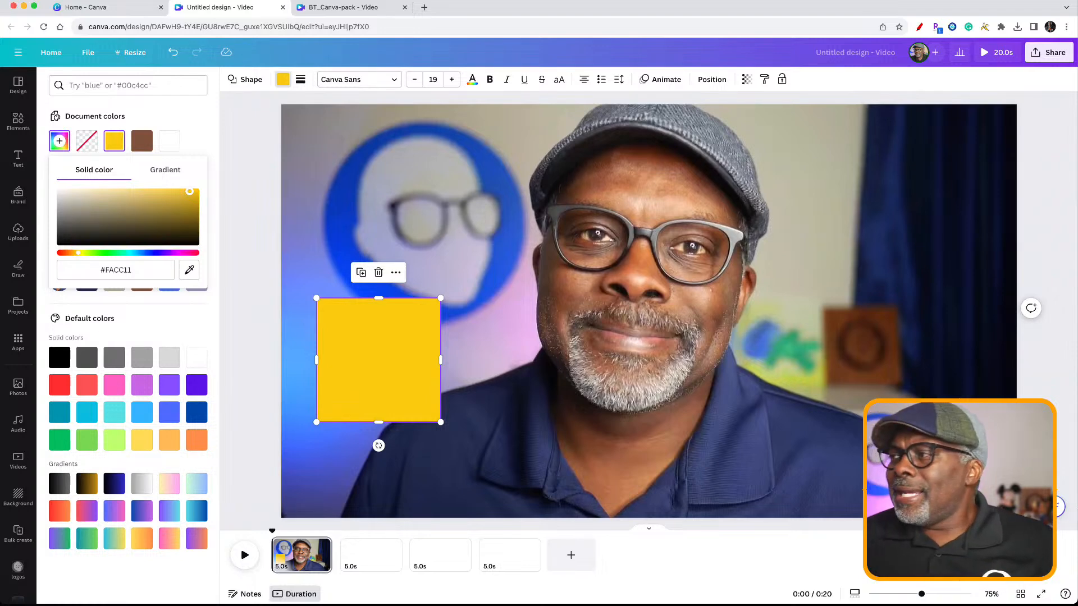
- Delete the yellow square from the first page
click(396, 353)
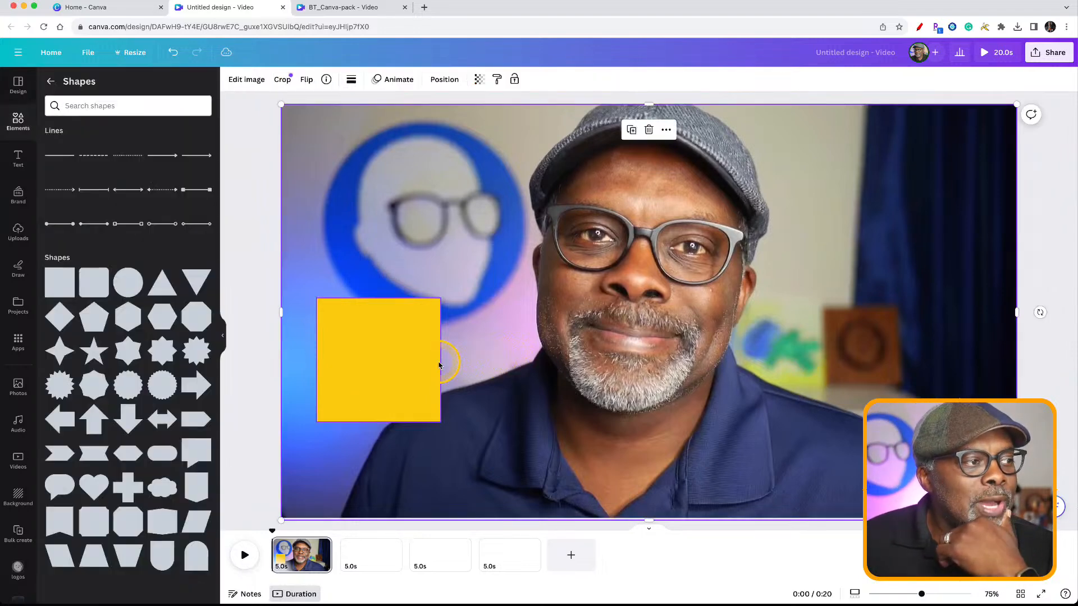
key(Delete)
click(396, 353)
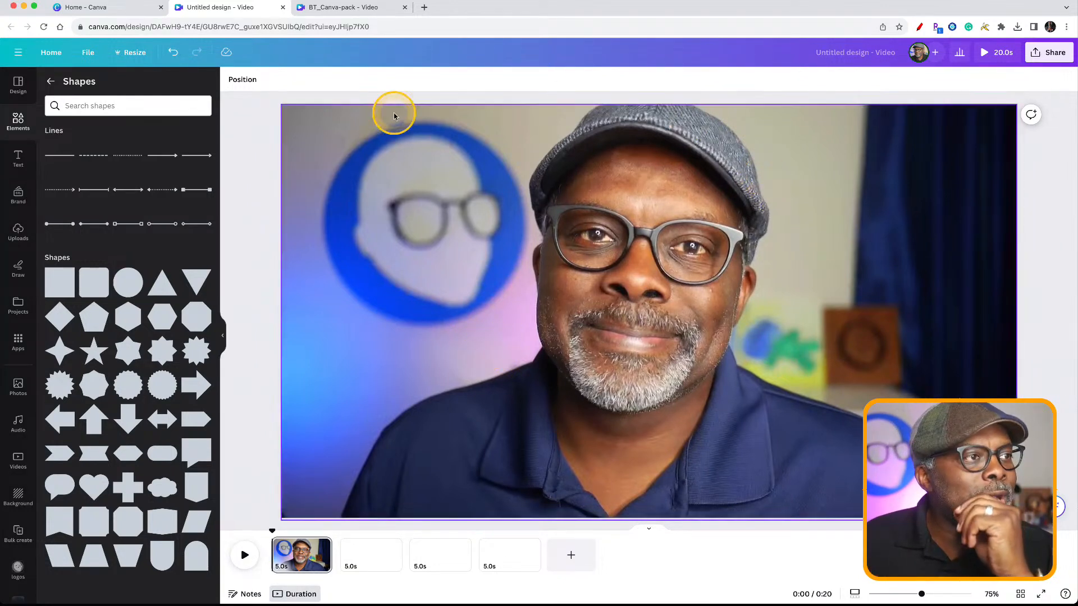
- Add a dark square enlarged to cover the right third of the screenshot at full height, and make it semi-transparent
drag(614, 354, 784, 548)
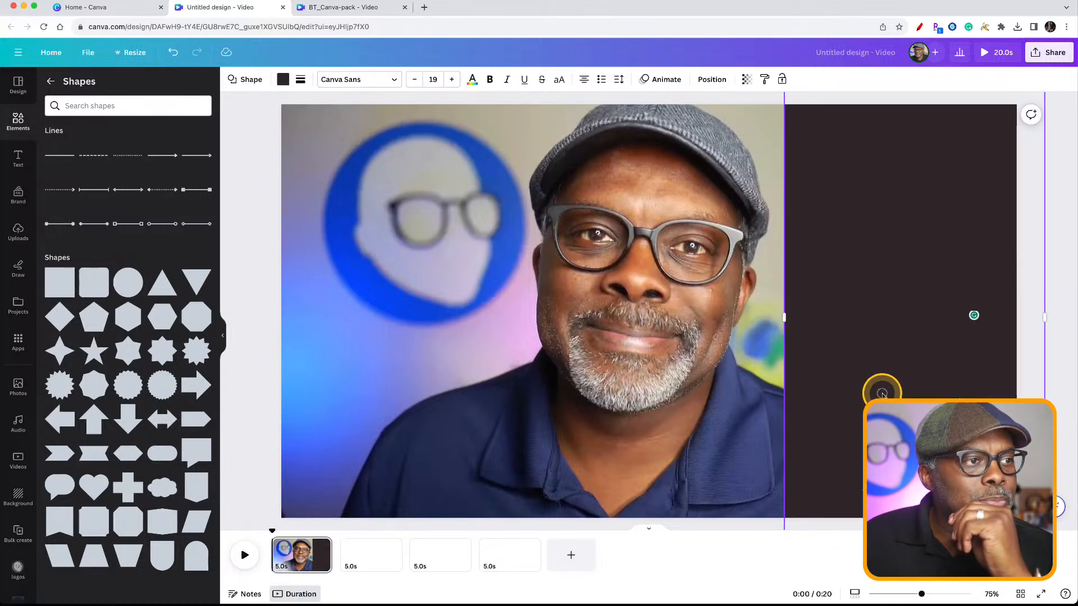
drag(878, 390, 859, 390)
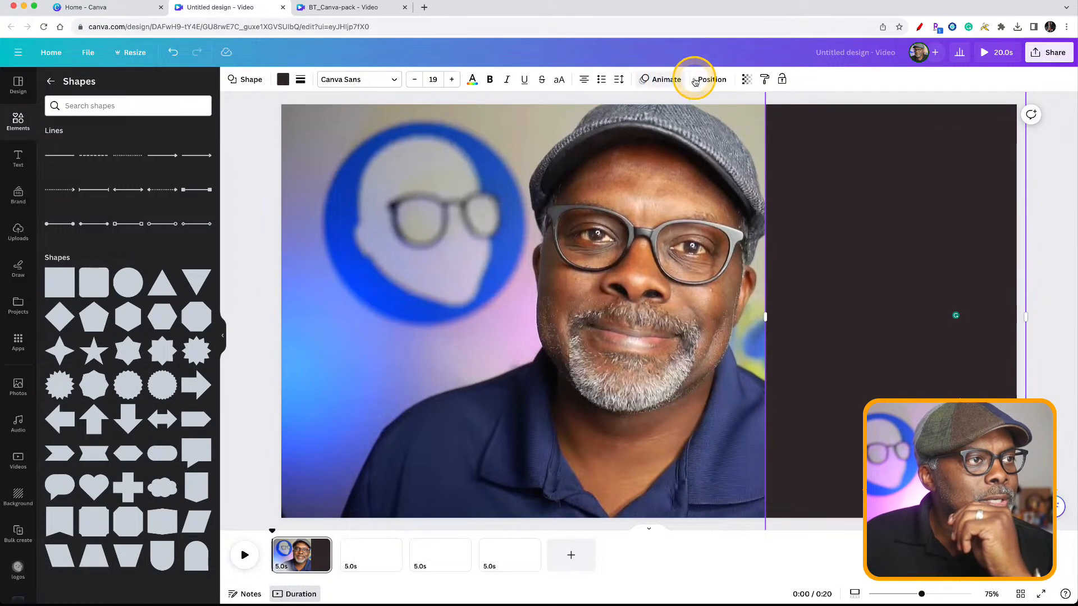
click(747, 79)
drag(738, 121, 709, 121)
click(244, 174)
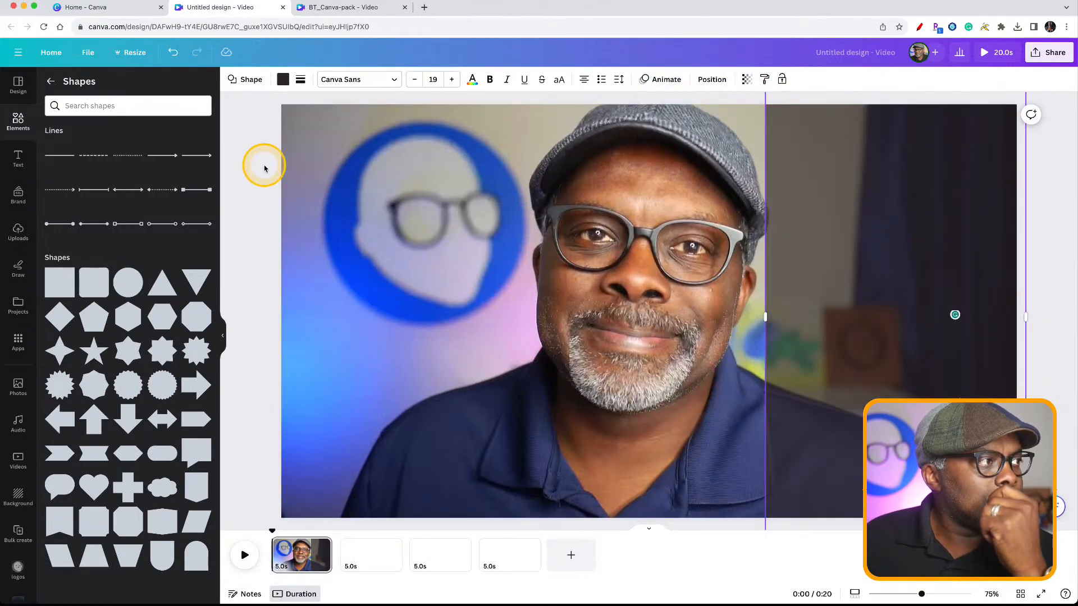
- Add a heading reading "text" and place it on the semi-transparent dark side panel
click(11, 161)
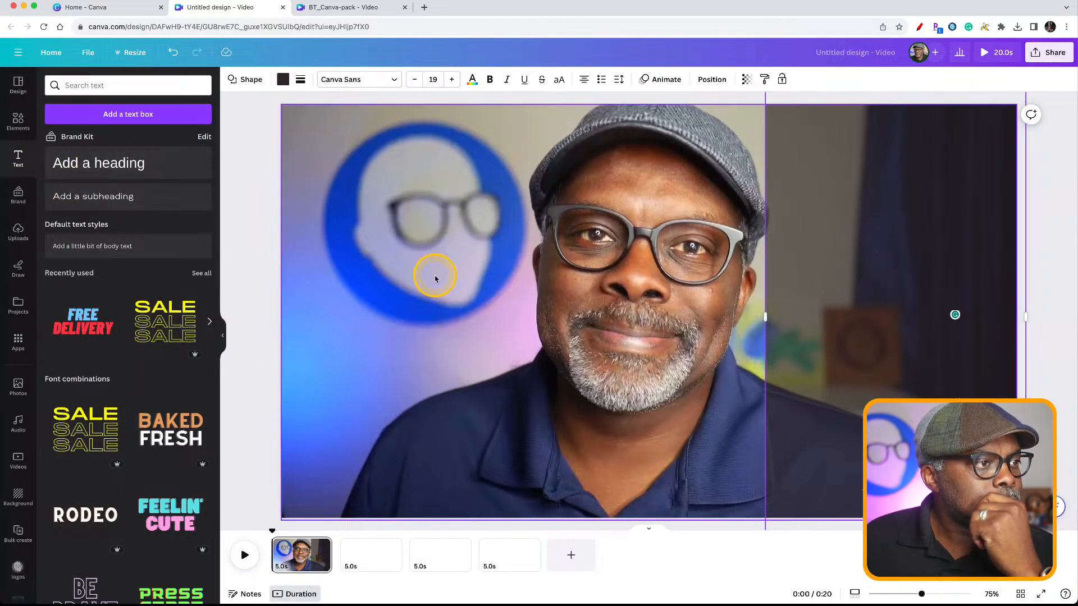
click(132, 163)
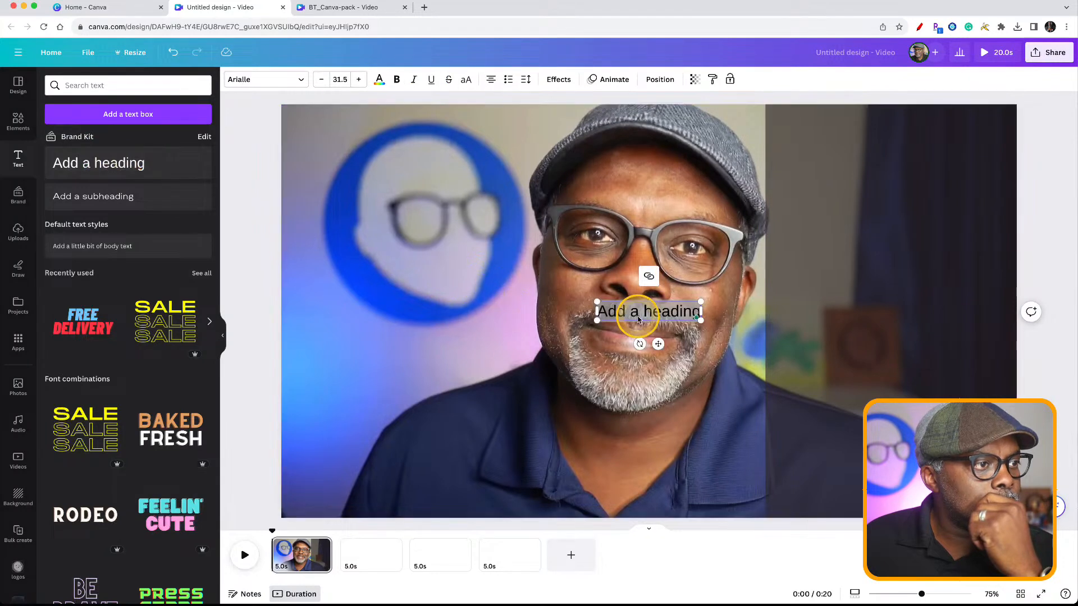
text(text)
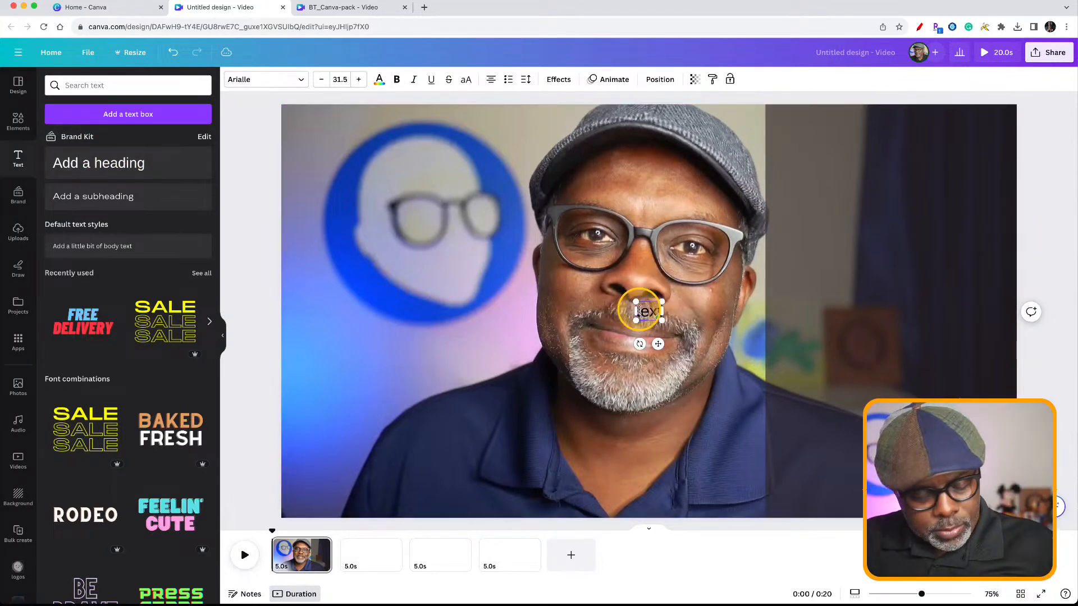
click(597, 322)
click(647, 313)
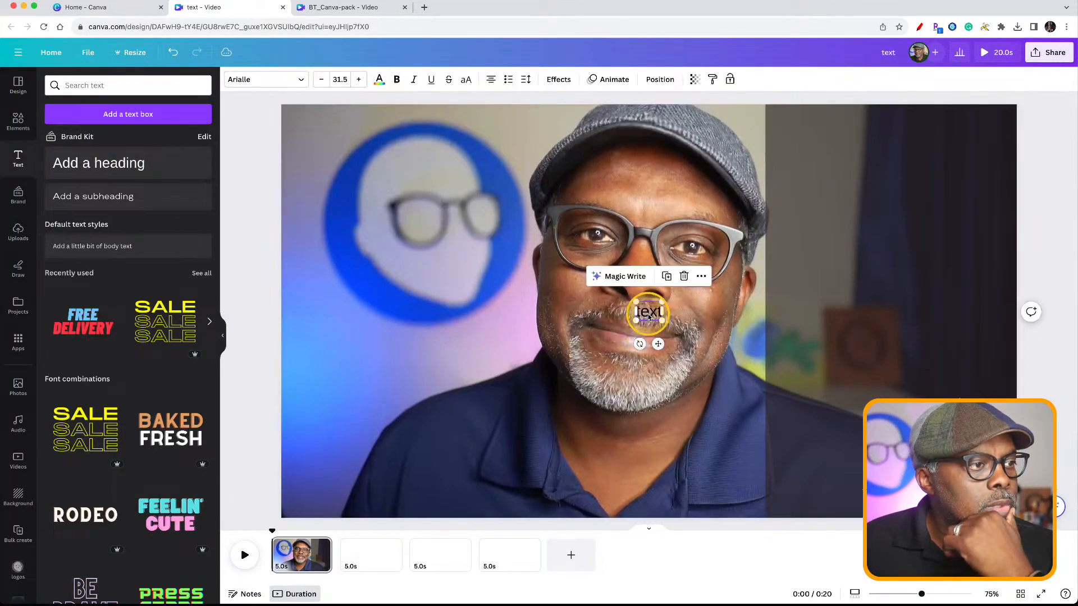
drag(647, 313, 902, 253)
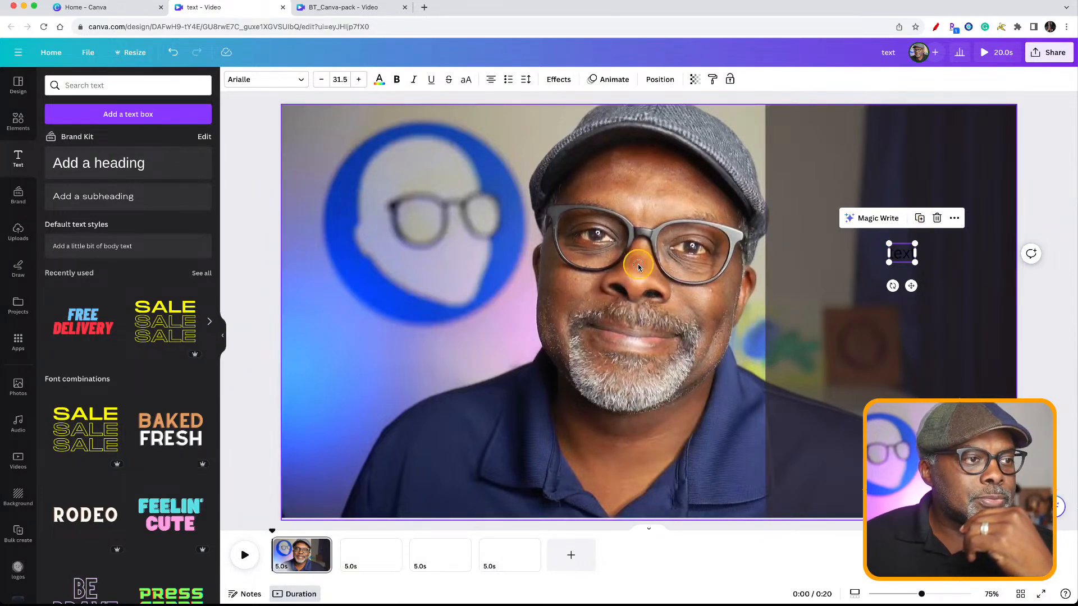
- Move the dark side panel toward the middle of the page and delete the camera screenshot
click(818, 204)
drag(818, 204, 511, 169)
key(Delete)
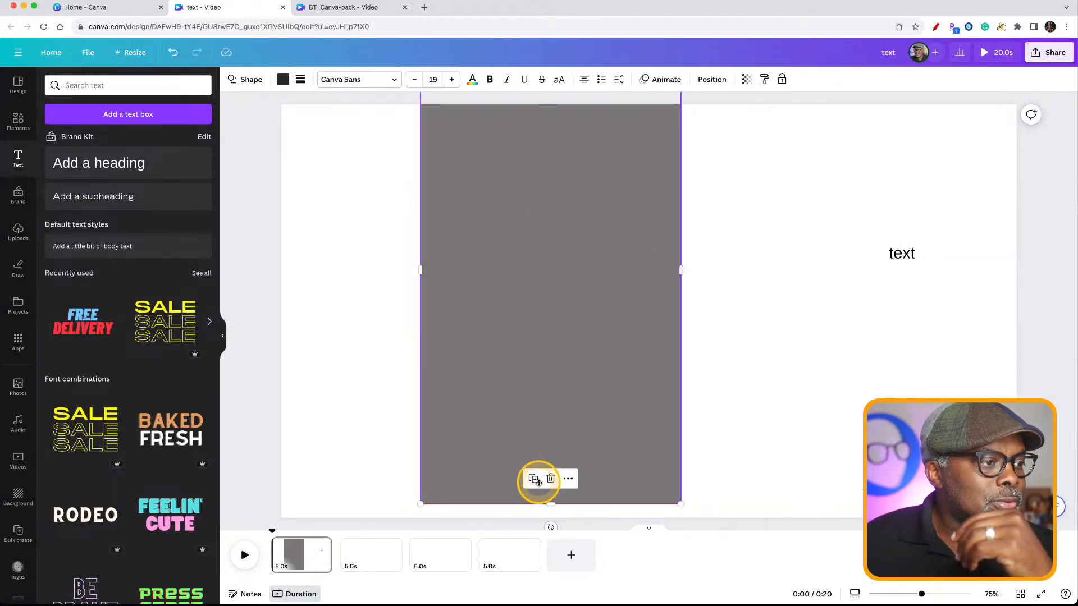
- Reshape the semi-transparent panel into a wide, low bar and place it flush in the page's lower-left corner
drag(679, 502, 717, 457)
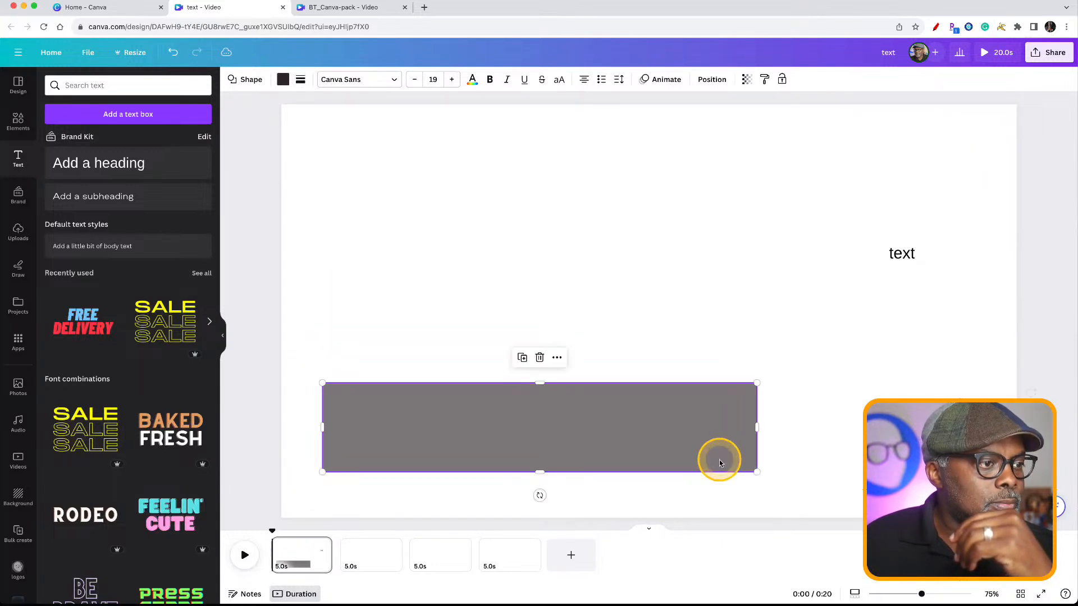
right_click(713, 446)
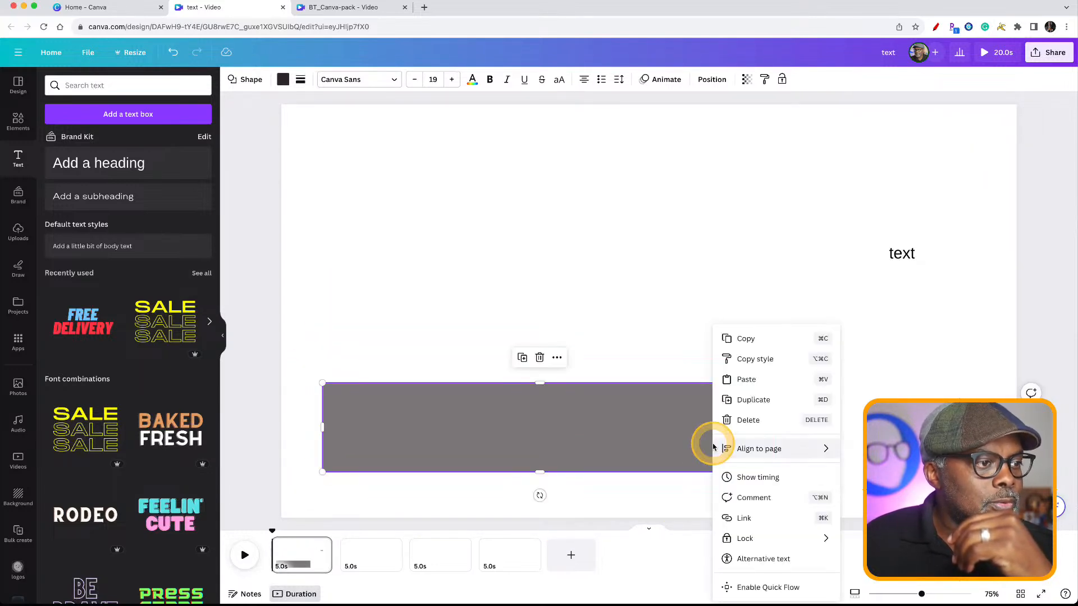
click(645, 361)
click(626, 430)
drag(625, 430, 582, 469)
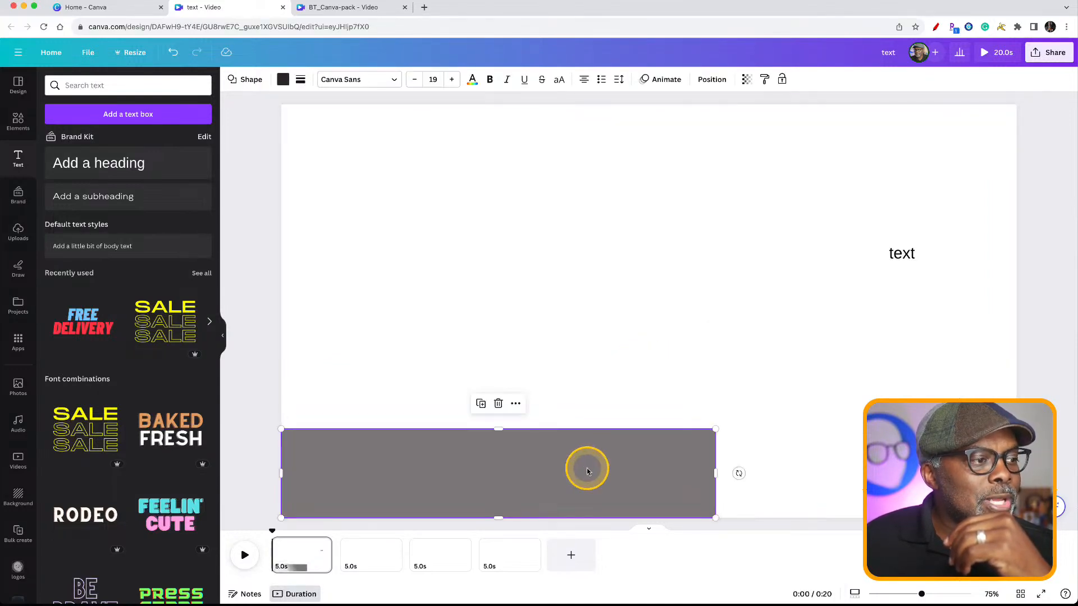
click(515, 404)
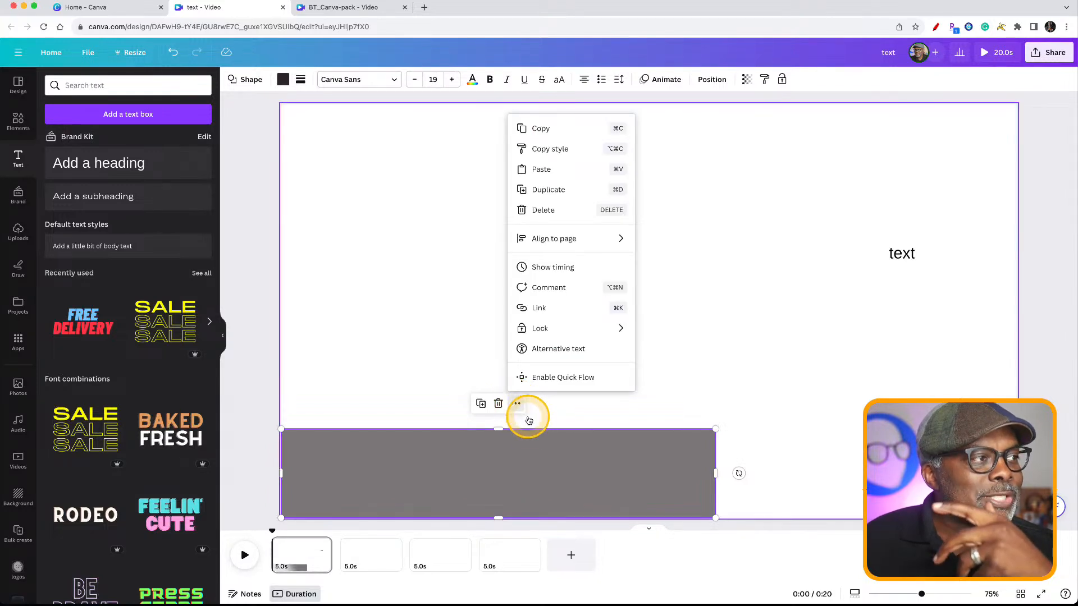
click(549, 445)
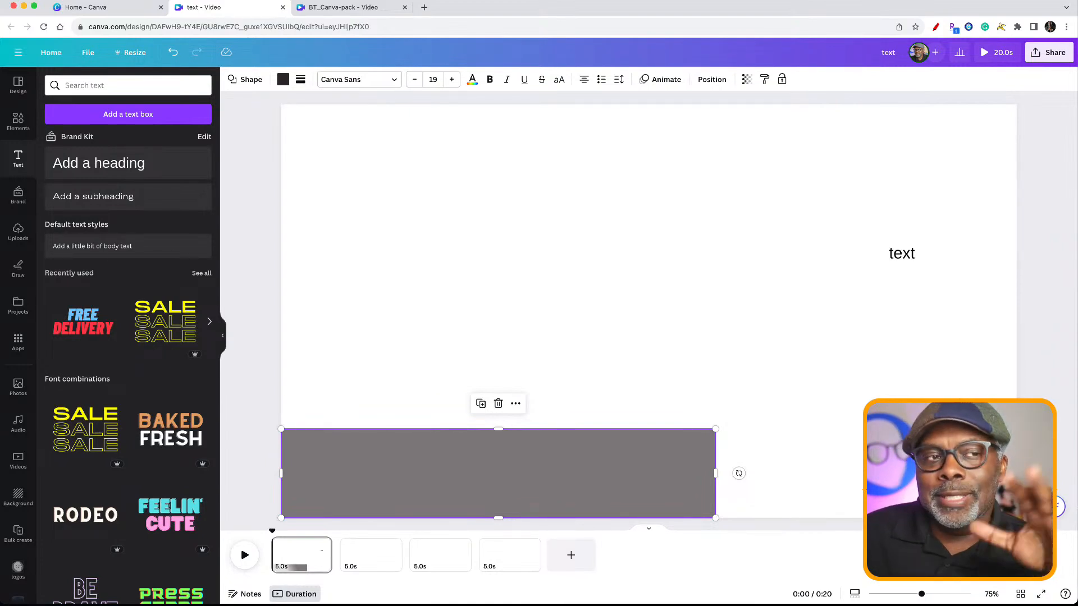
- Open the design's download settings and review the available file types
click(1054, 55)
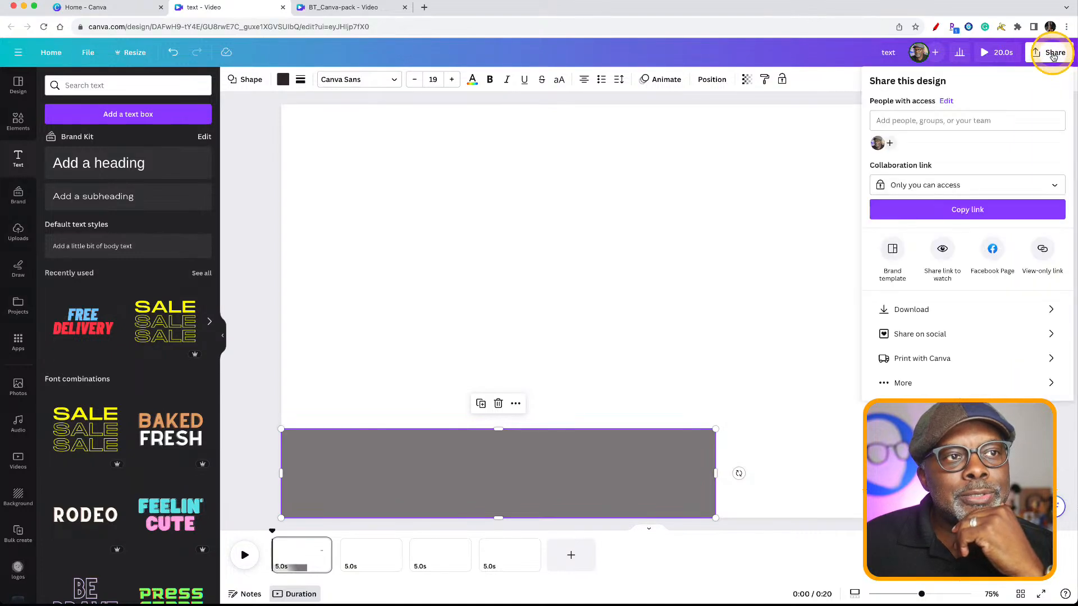
click(898, 309)
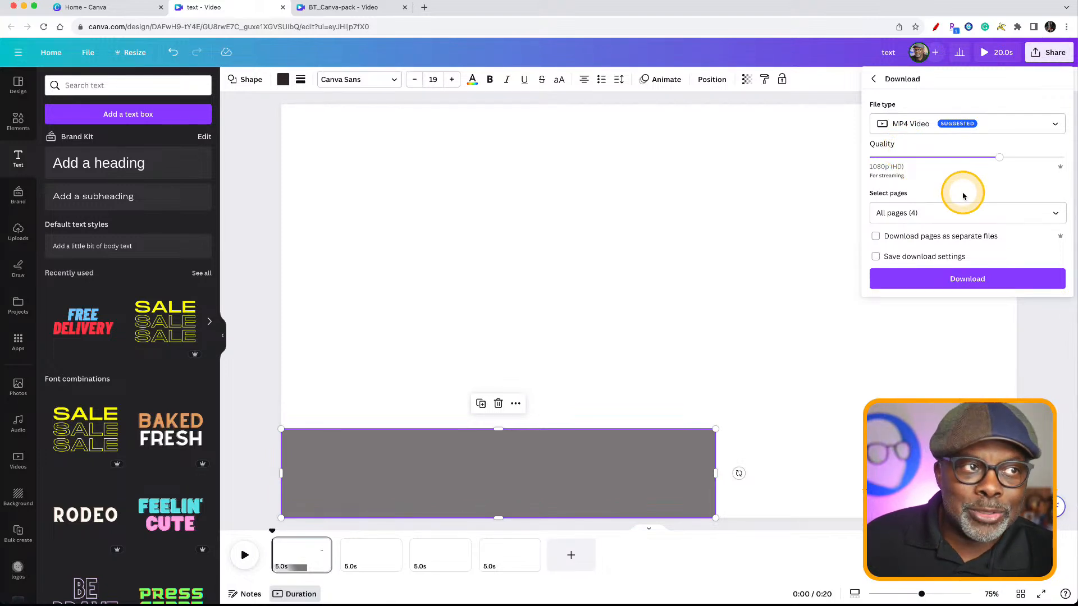
click(1043, 130)
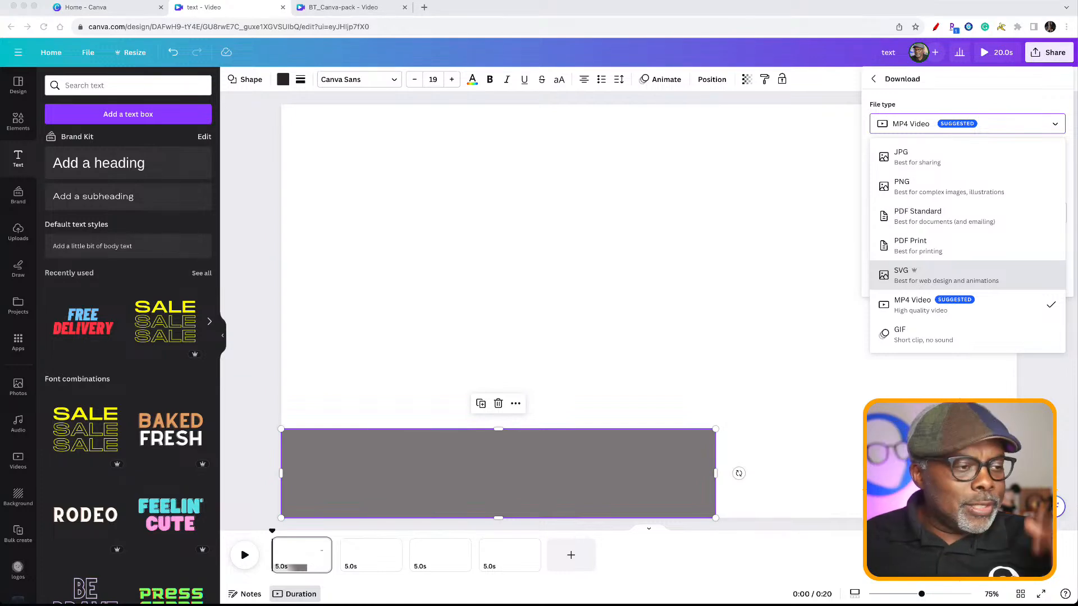
click(561, 312)
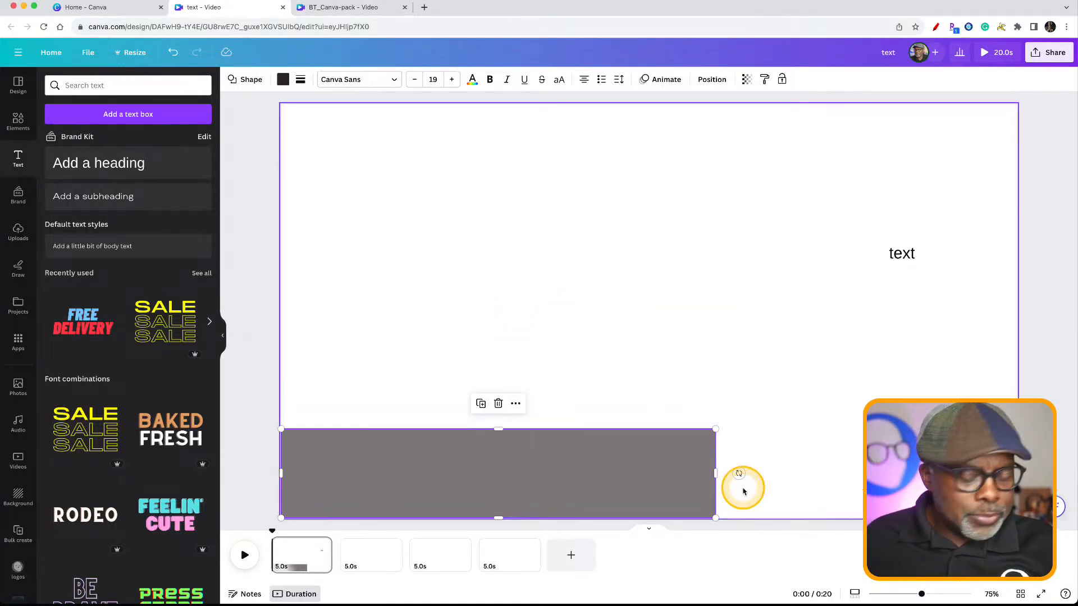
- Delete the gray bar and the text from the first page, and fill the page with the uploaded camera screenshot
key(Delete)
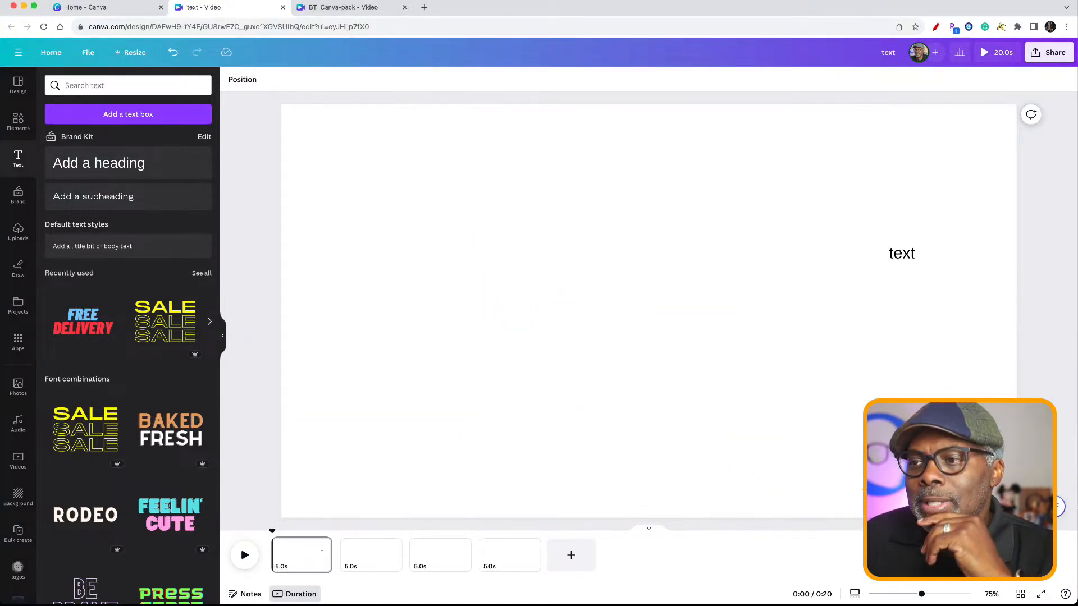
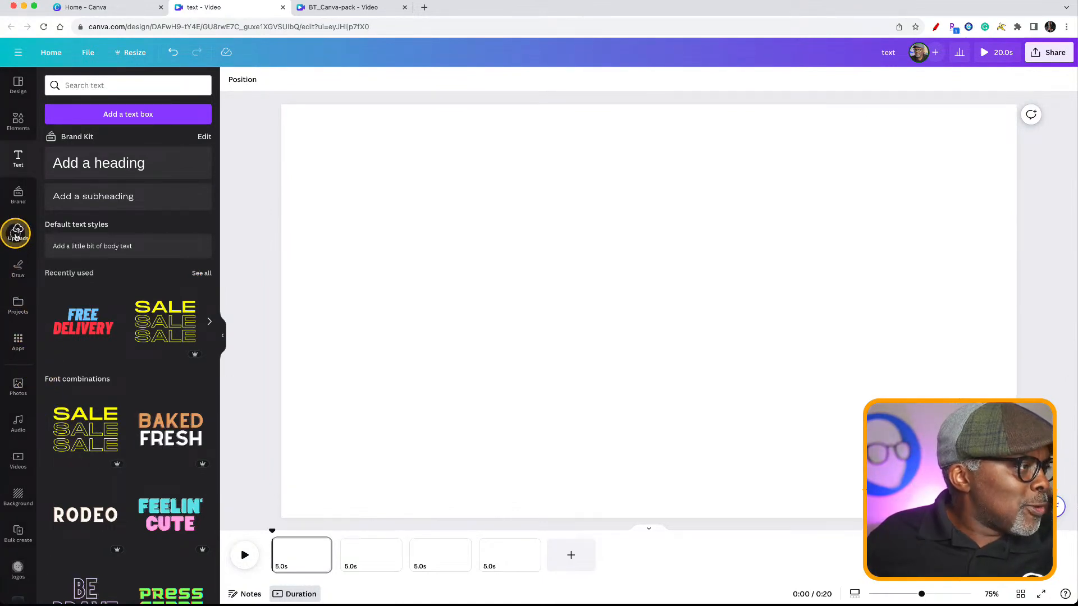
click(17, 233)
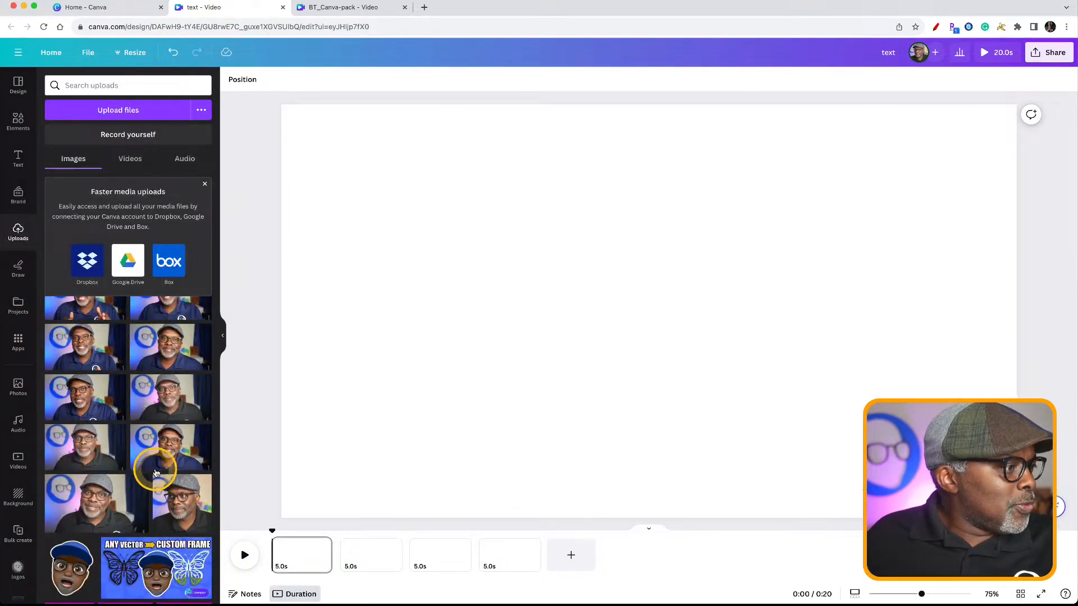
click(167, 445)
drag(533, 403, 402, 298)
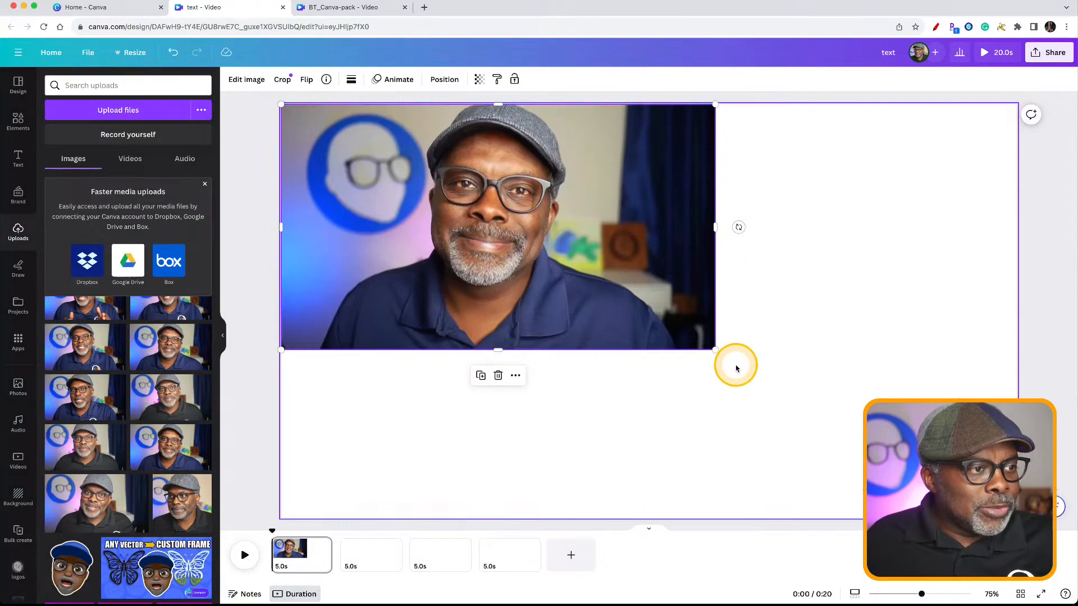
drag(715, 349, 1016, 519)
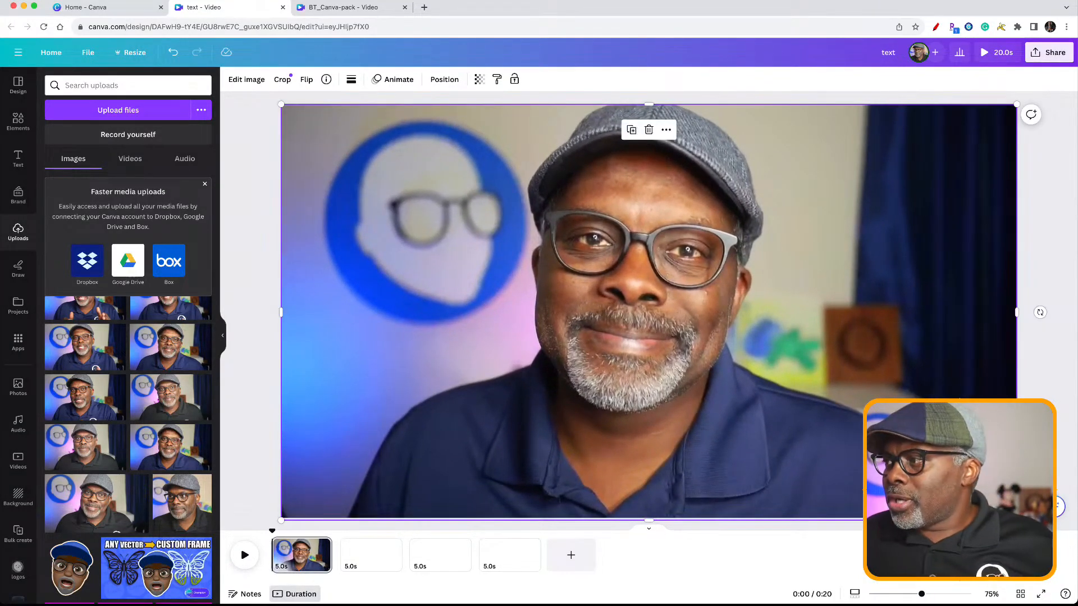
click(1055, 368)
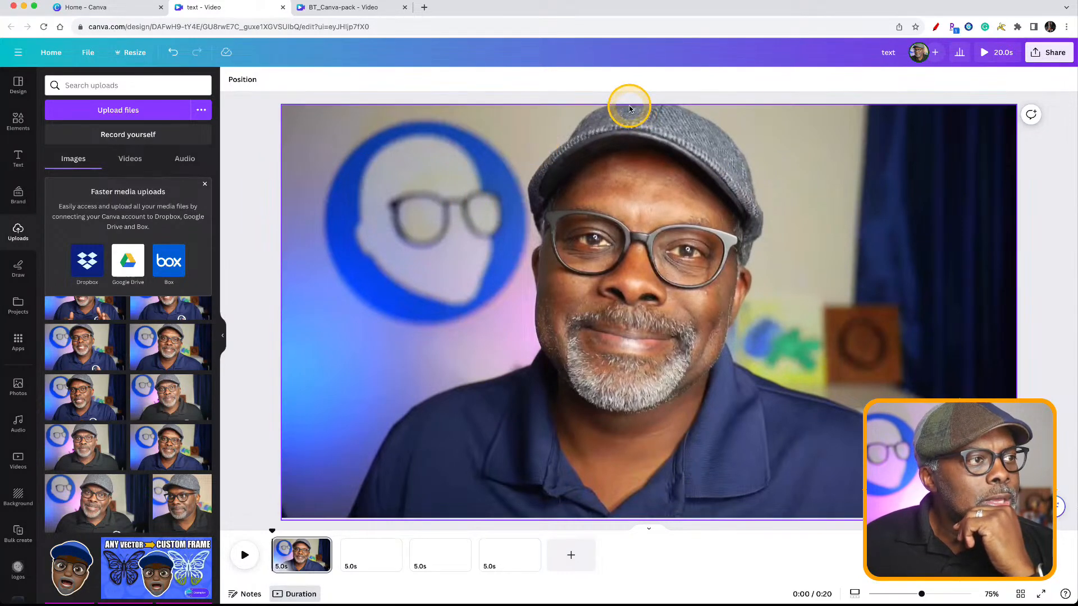
- Add a square in the middle of the screenshot and a rounded square to the right of it
click(18, 121)
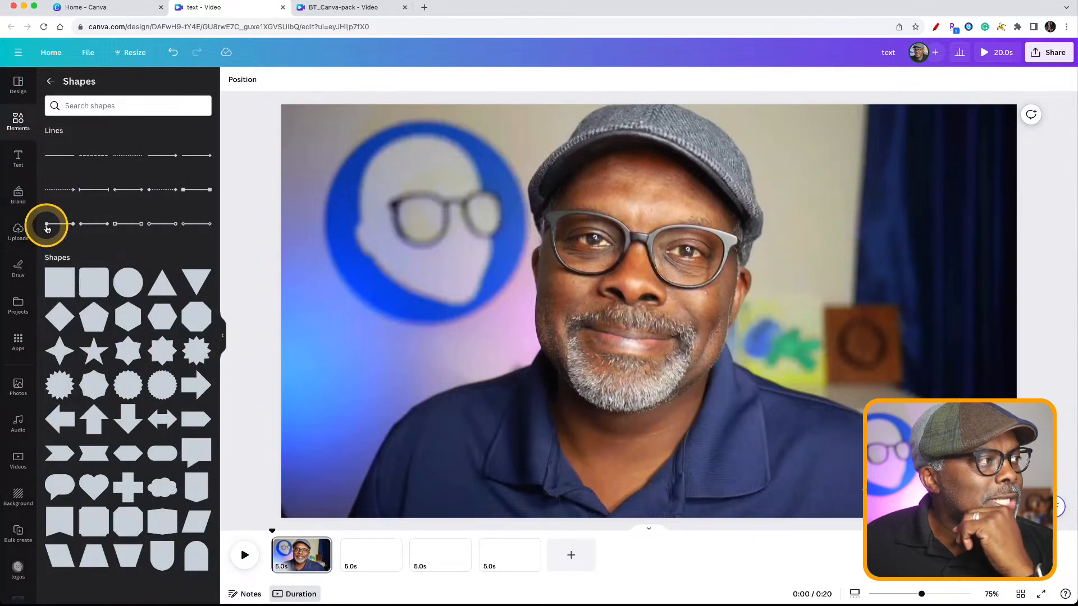
click(50, 81)
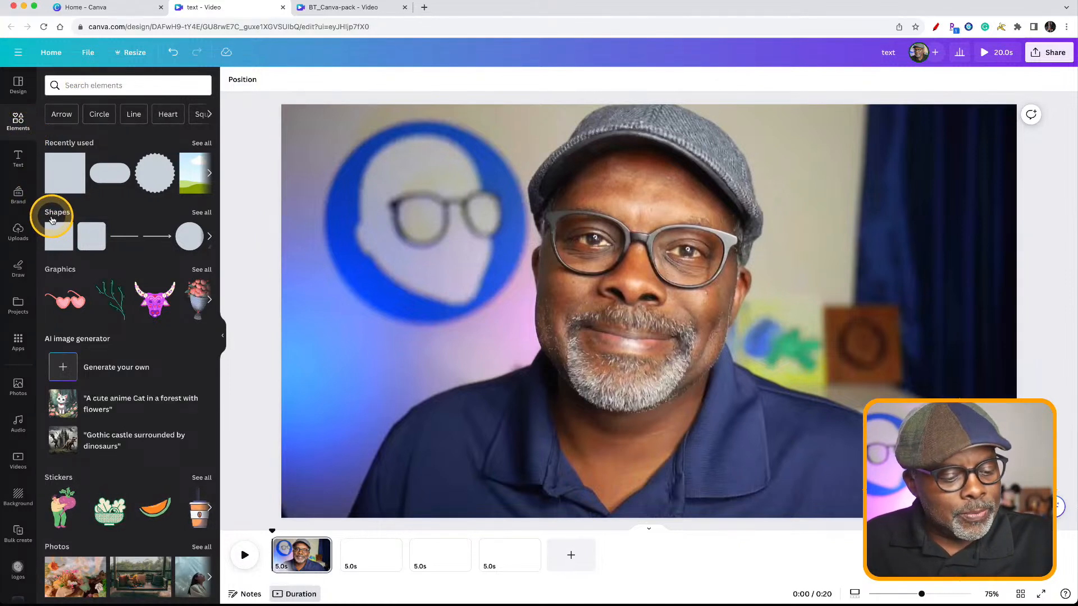
click(201, 213)
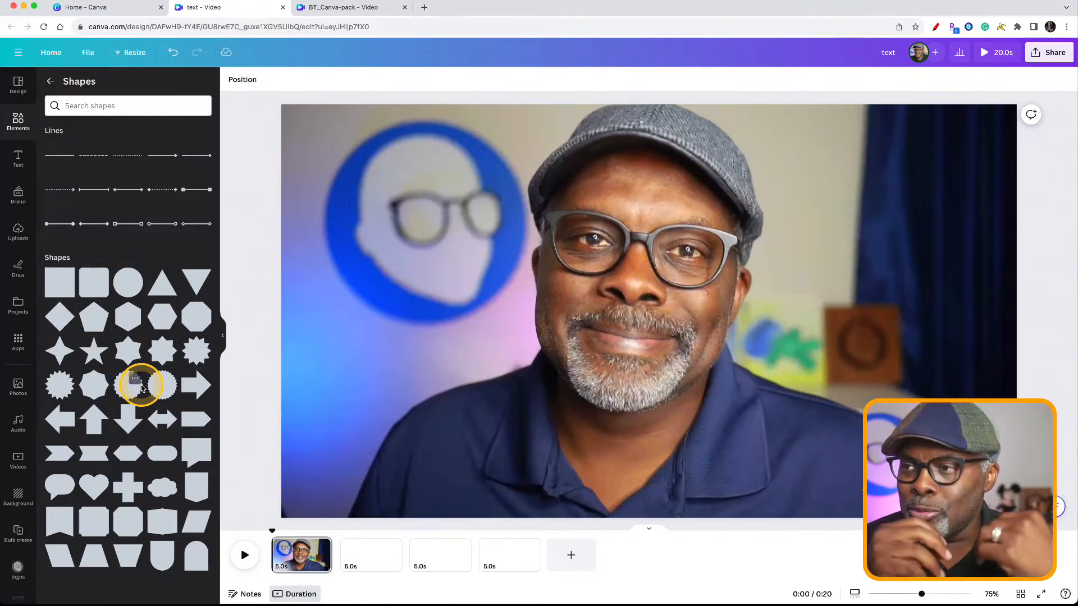
click(64, 290)
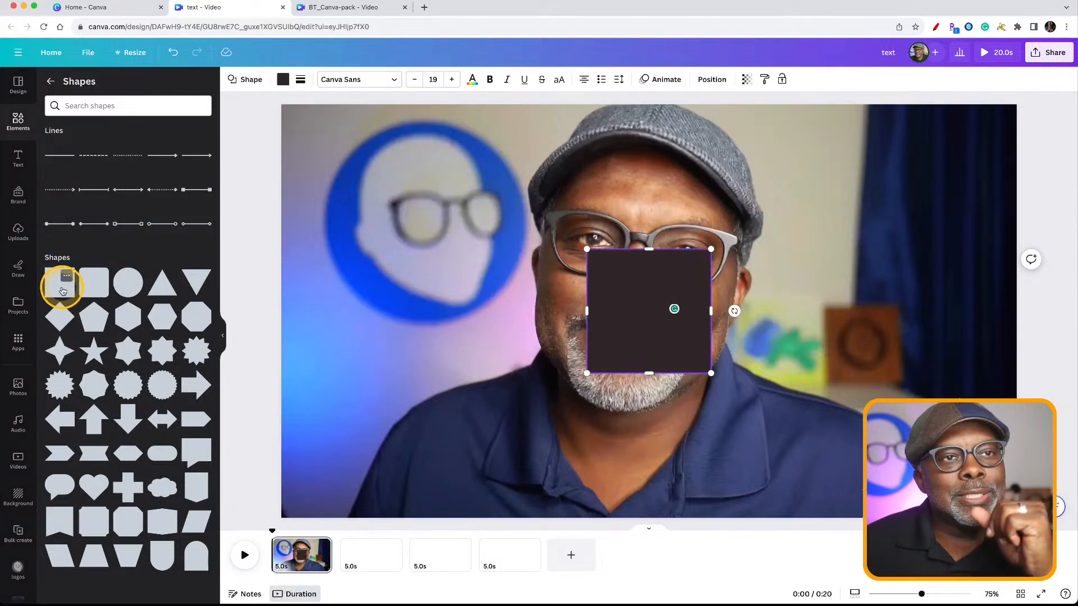
drag(96, 286, 832, 339)
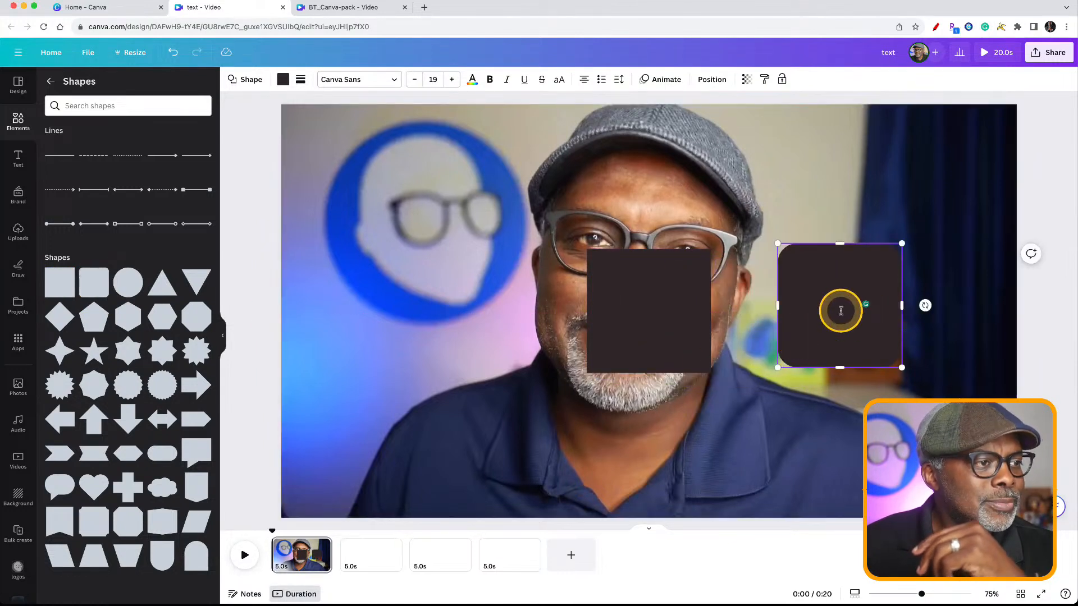
- Add a parallelogram across the lower part of the screenshot and stretch it into a long, thin slanted bar
click(614, 320)
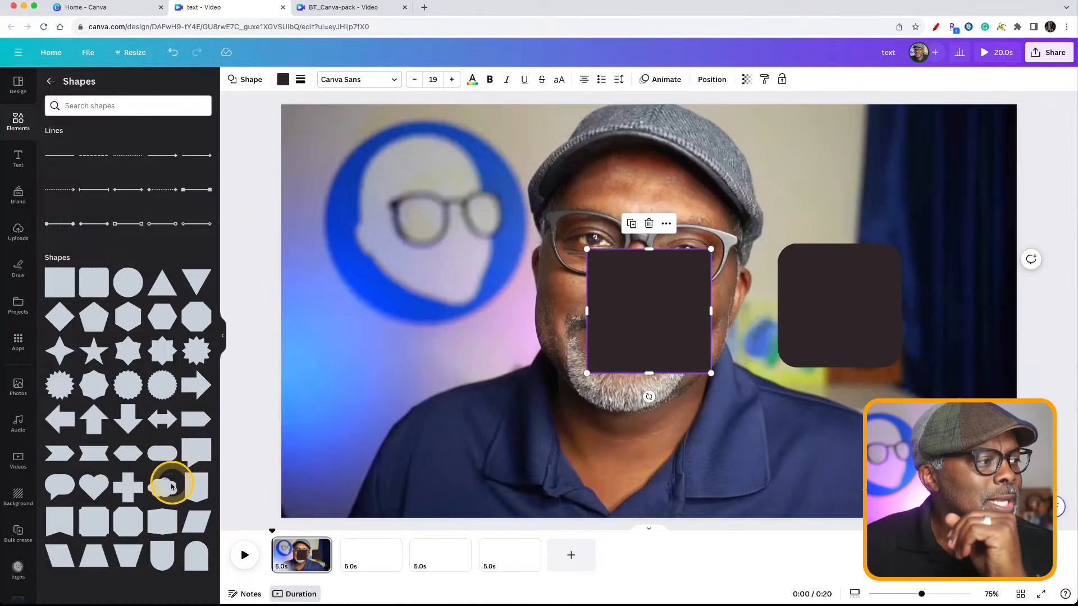
click(196, 524)
drag(196, 524, 389, 440)
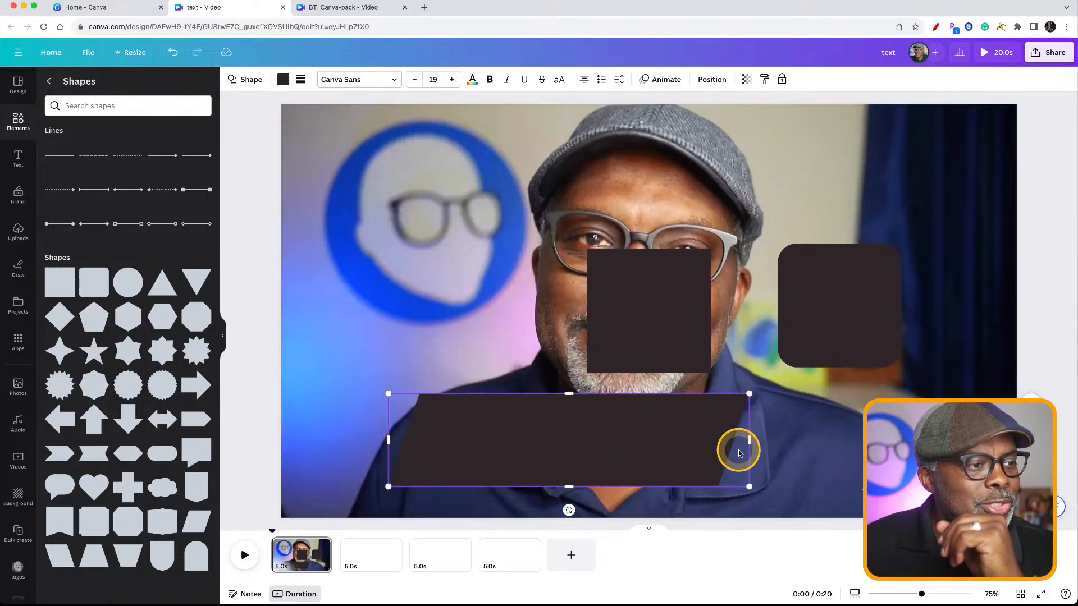
drag(568, 394, 565, 458)
drag(388, 473, 327, 473)
click(568, 440)
- Move the rounded square onto the slanted bar's right end and flatten it to the bar's height as a rounded cap
click(794, 333)
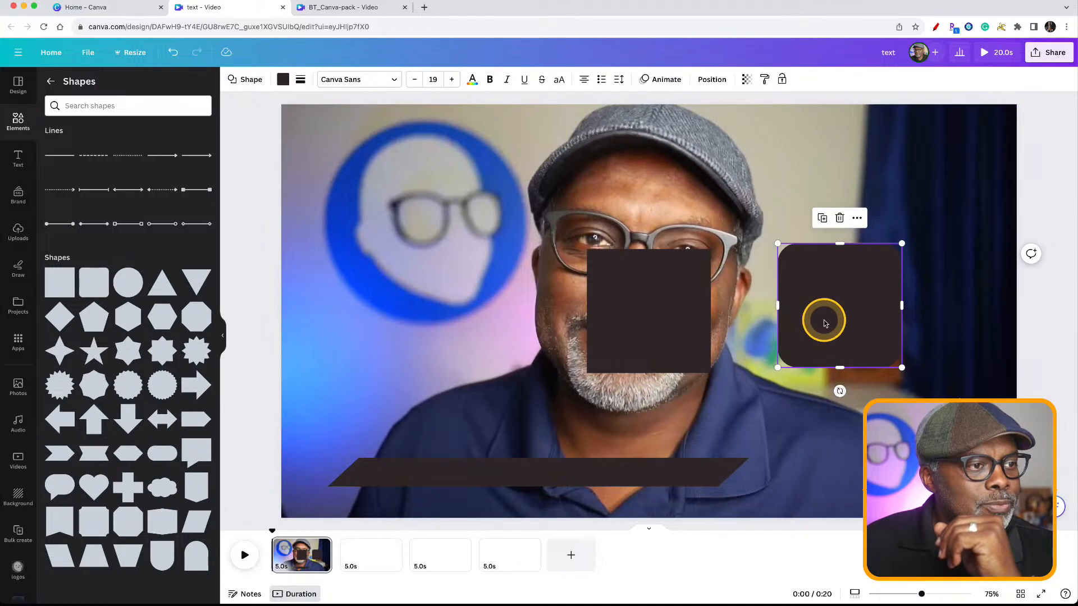
drag(823, 315, 694, 434)
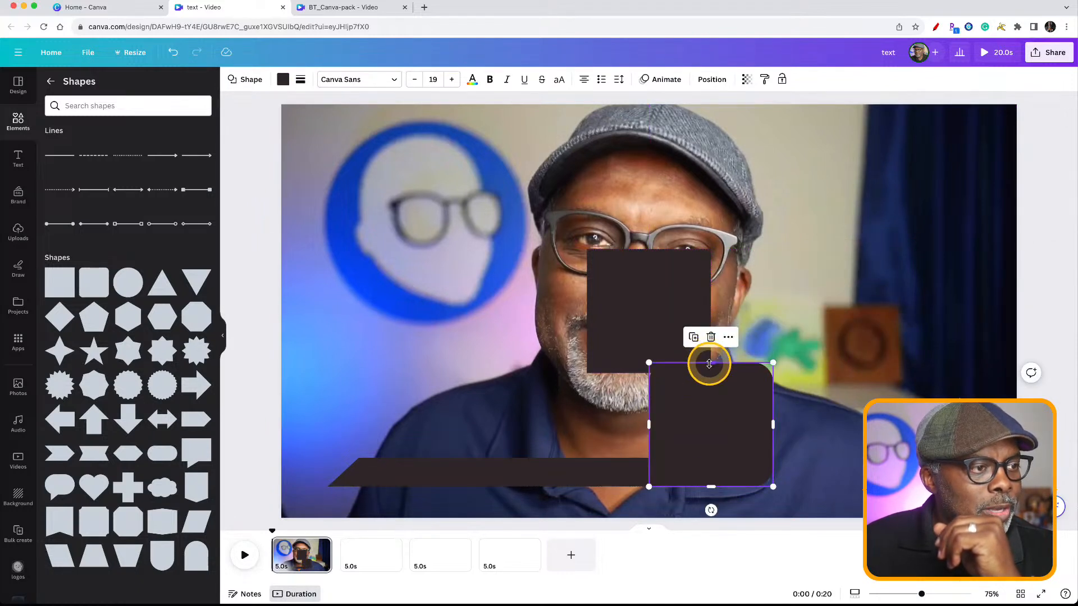
drag(707, 363, 683, 474)
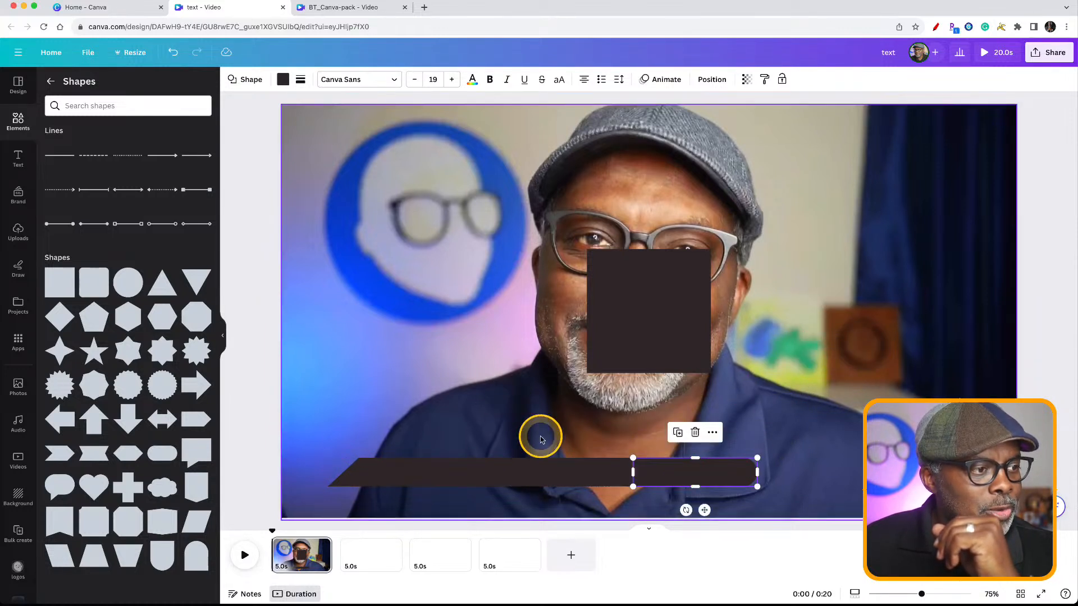
- Recolor the slanted bar and its rounded cap together with light gray from the default solid colors
shift+click(595, 481)
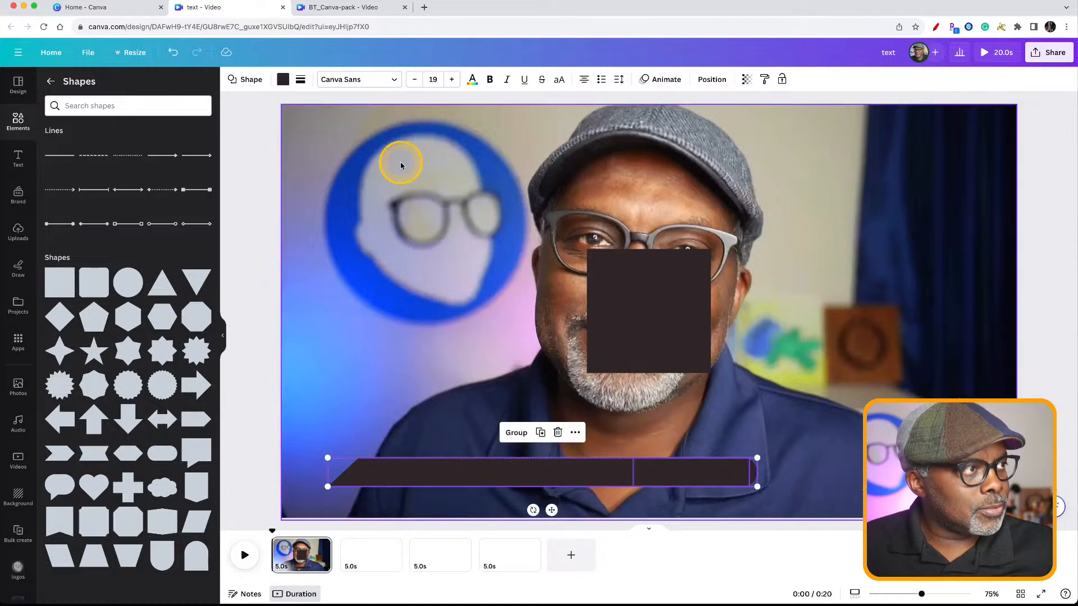
click(283, 80)
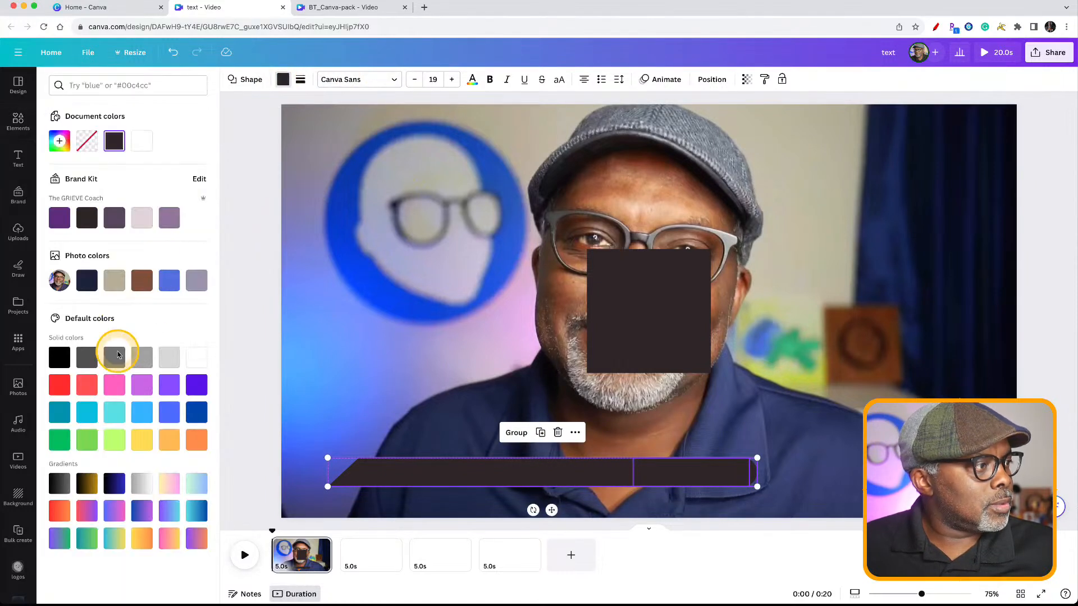
click(169, 357)
click(253, 355)
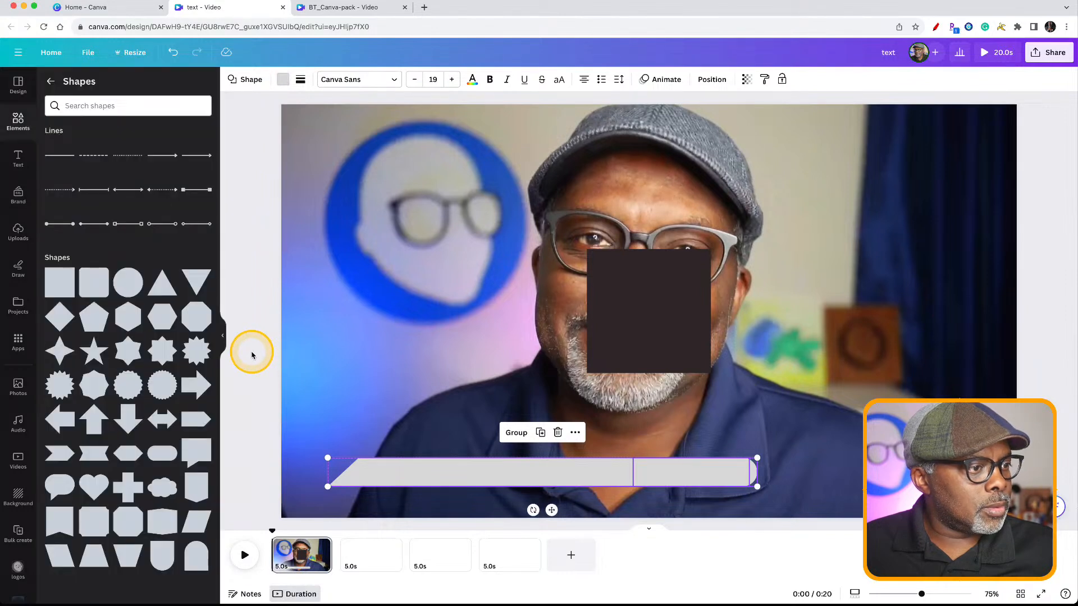
click(251, 355)
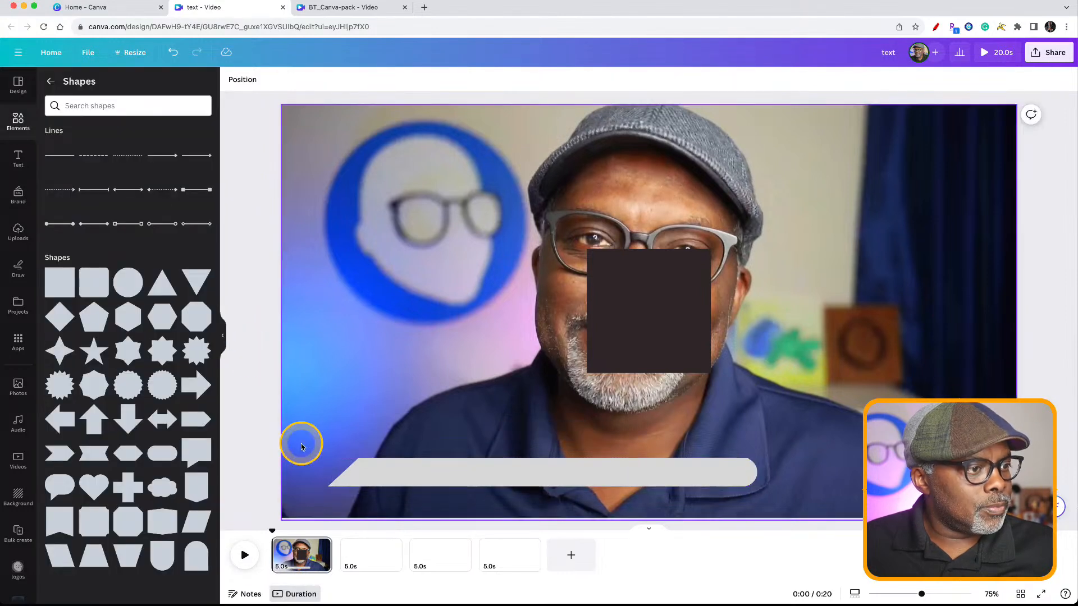
- Shift the slanted bar slightly to the left so more of the rounded cap extends beyond its right end
click(735, 471)
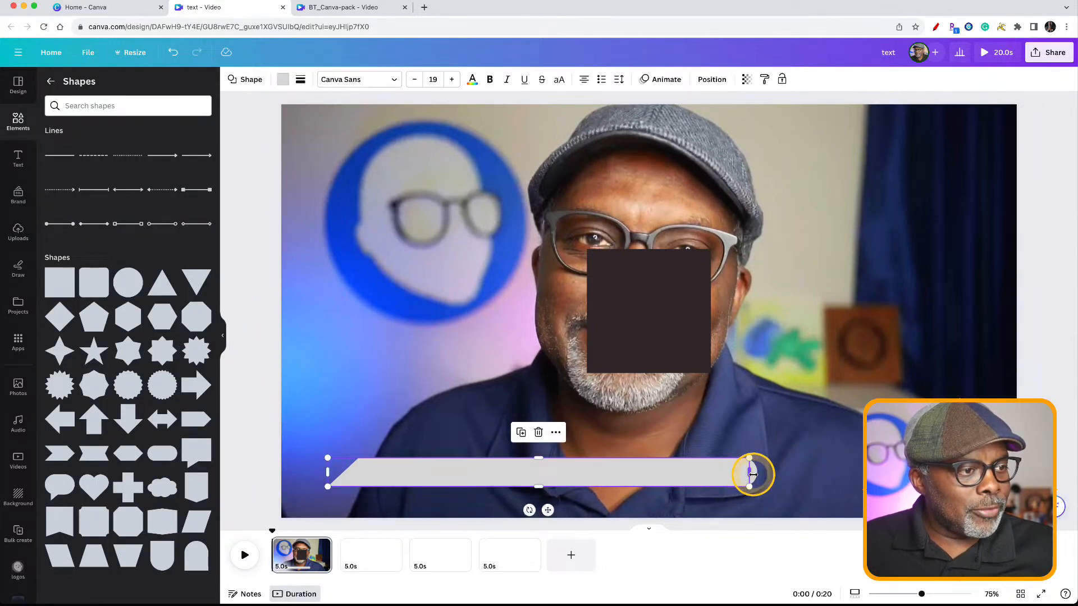
drag(733, 476, 708, 472)
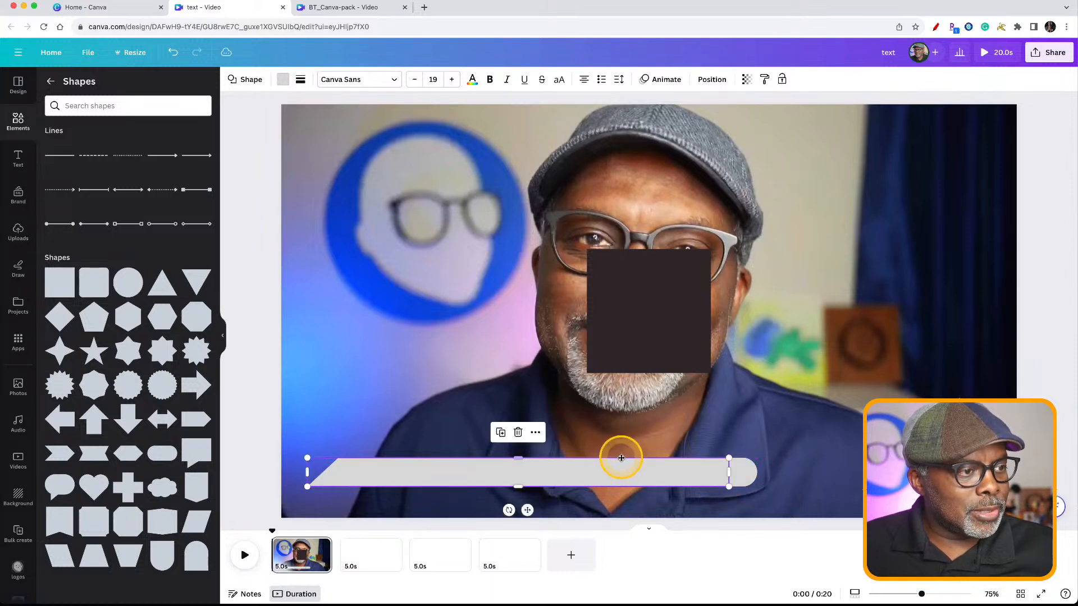
click(259, 376)
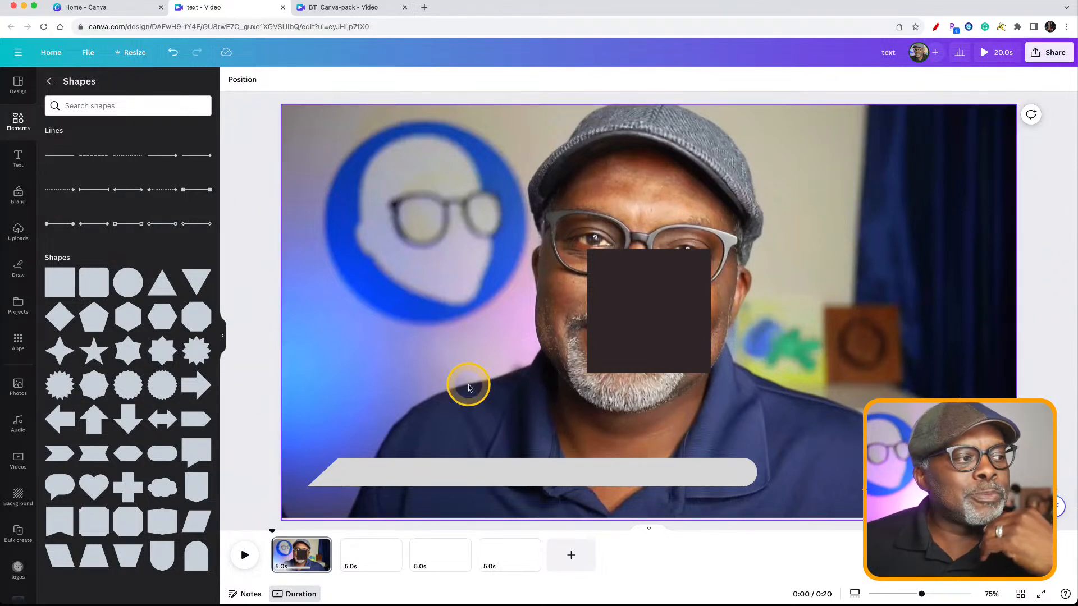
- Recolor the slanted bar and its rounded cap together with the pinkish purple from the default solid colors
click(519, 473)
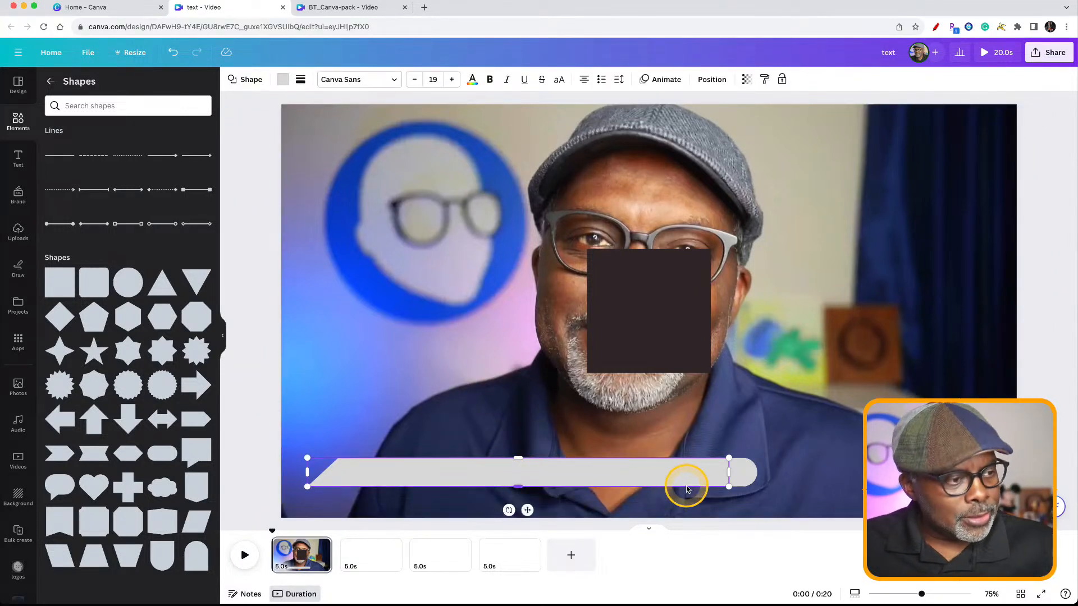
shift+click(744, 471)
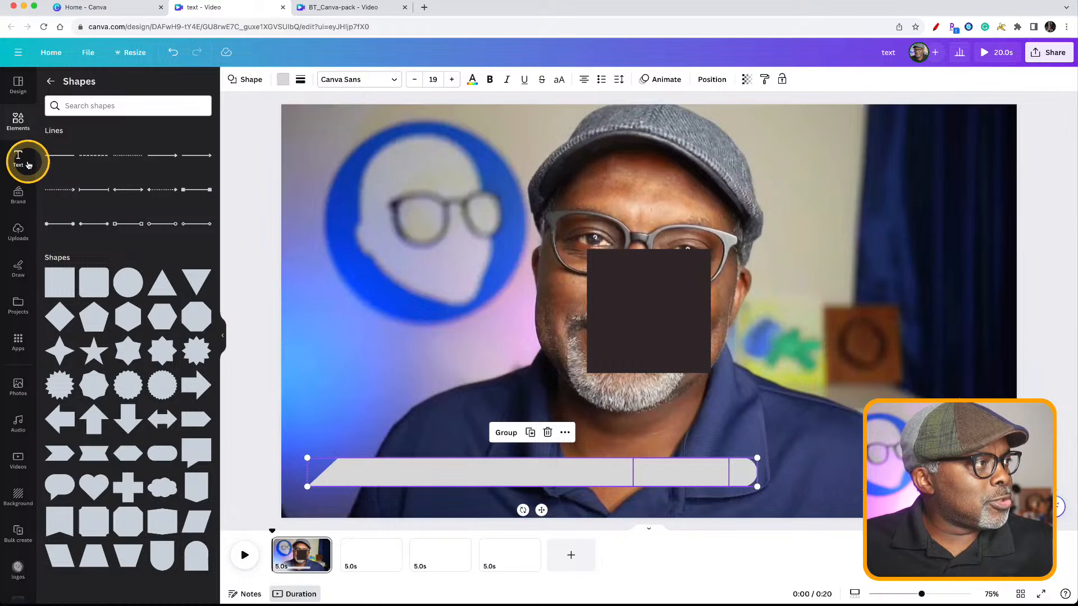
click(20, 122)
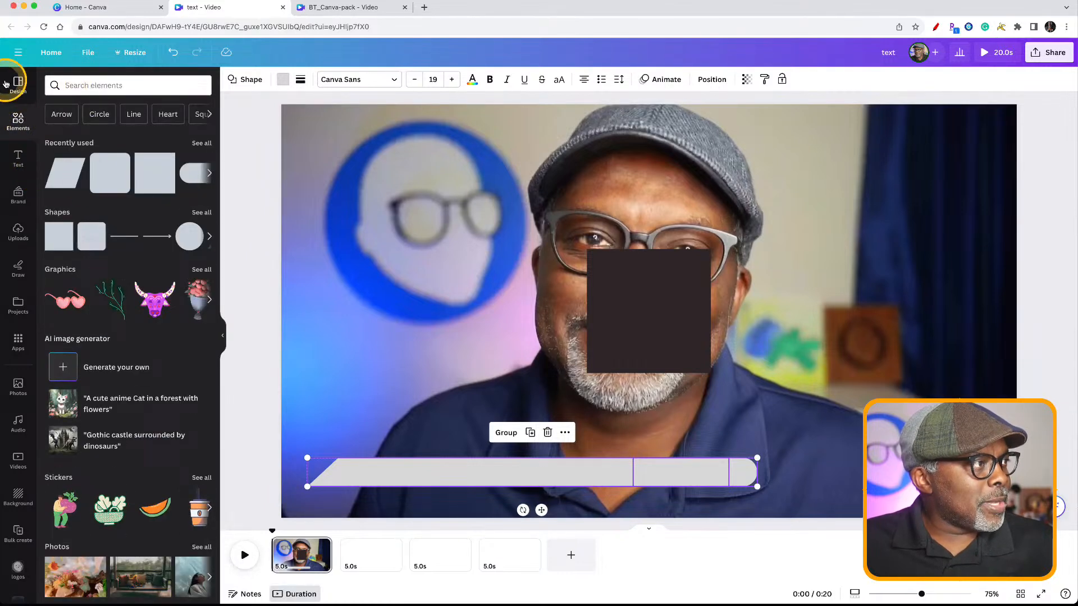
click(282, 79)
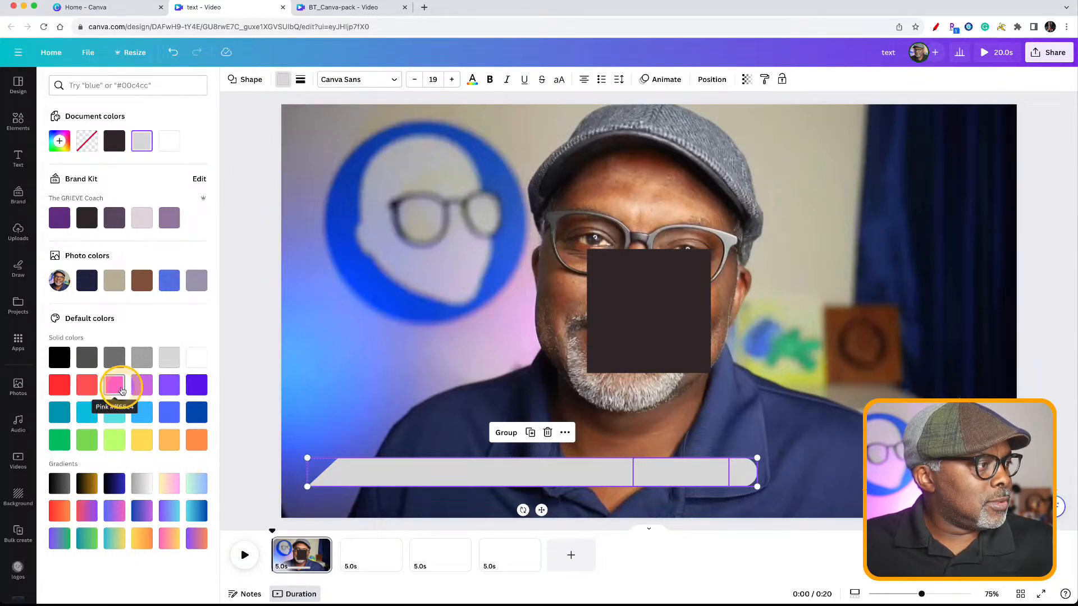
click(141, 386)
click(251, 361)
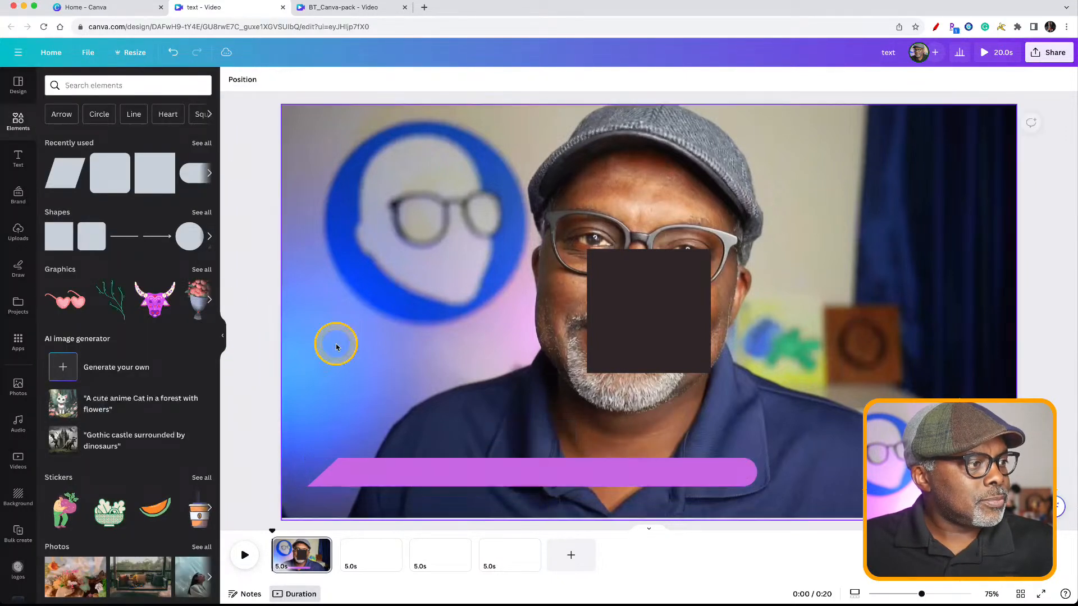
- Delete the dark square and set the camera screenshot's transparency to 0 so it is completely invisible
click(649, 313)
key(Delete)
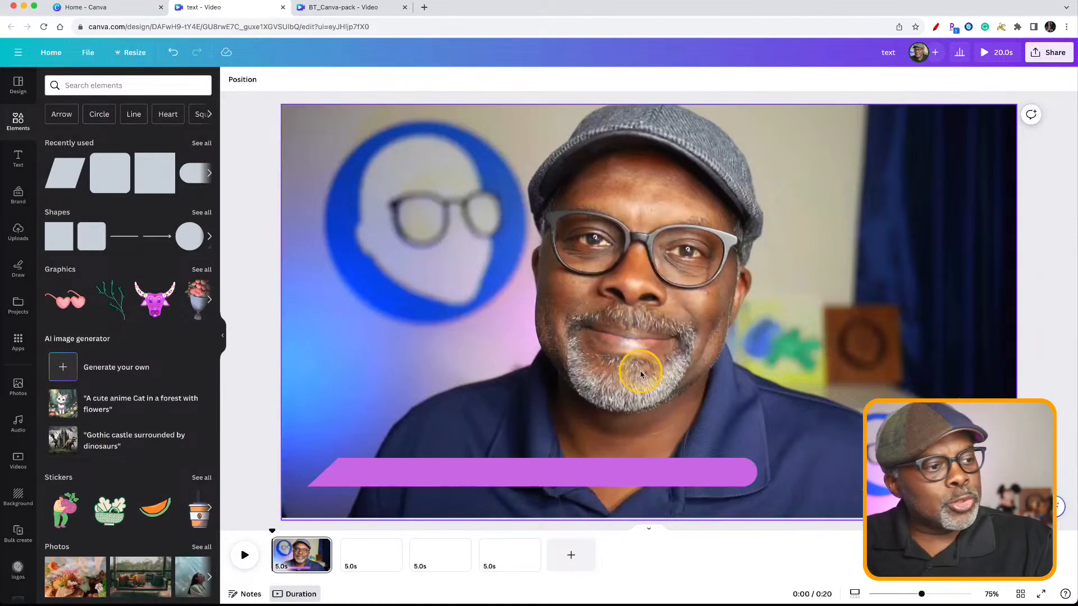
click(632, 365)
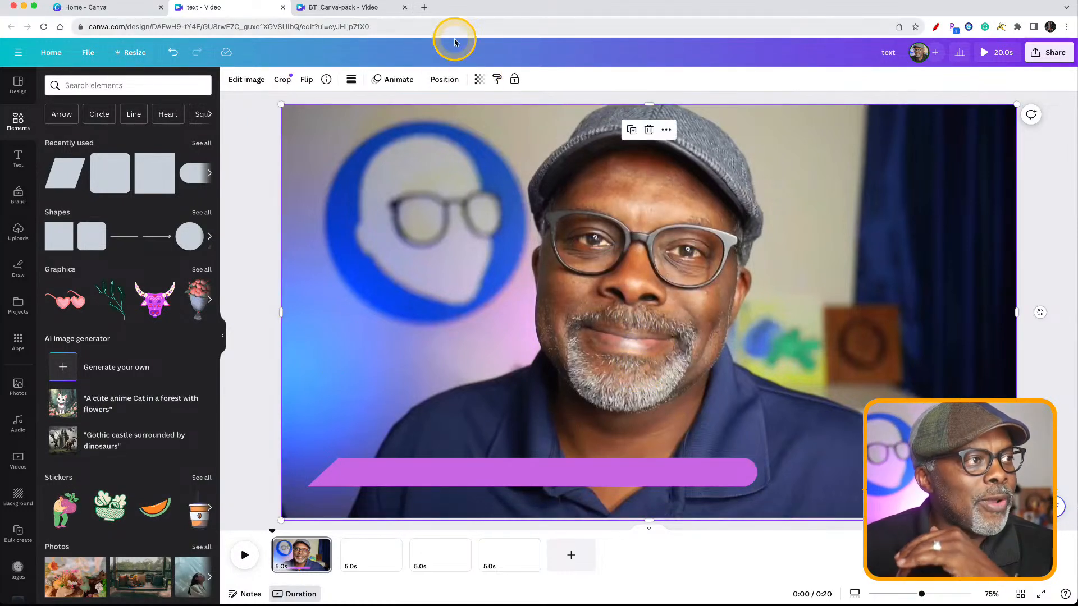
click(479, 79)
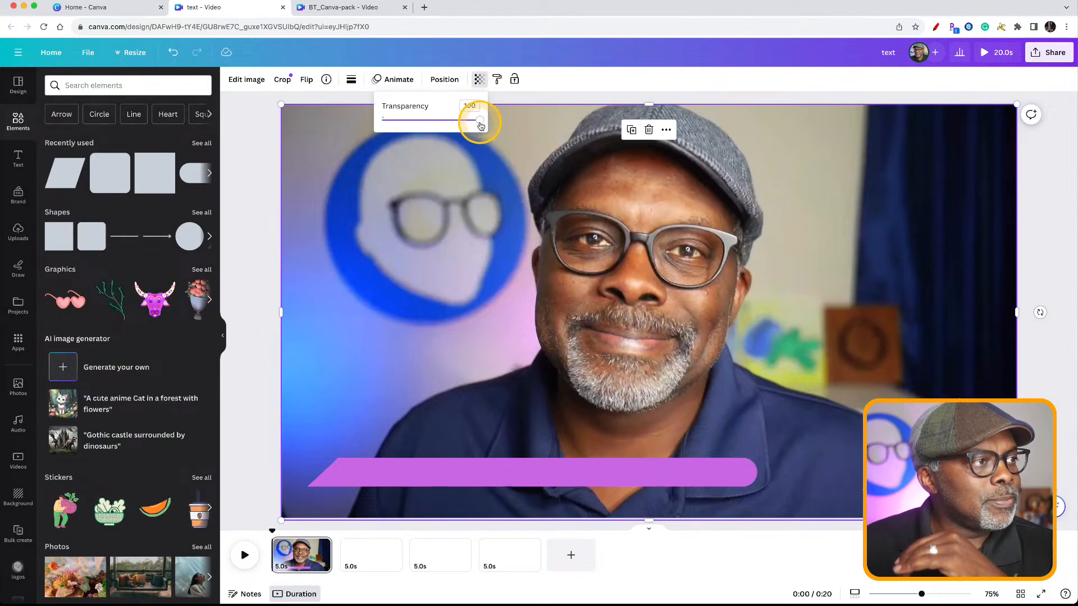
drag(477, 119, 337, 121)
click(251, 183)
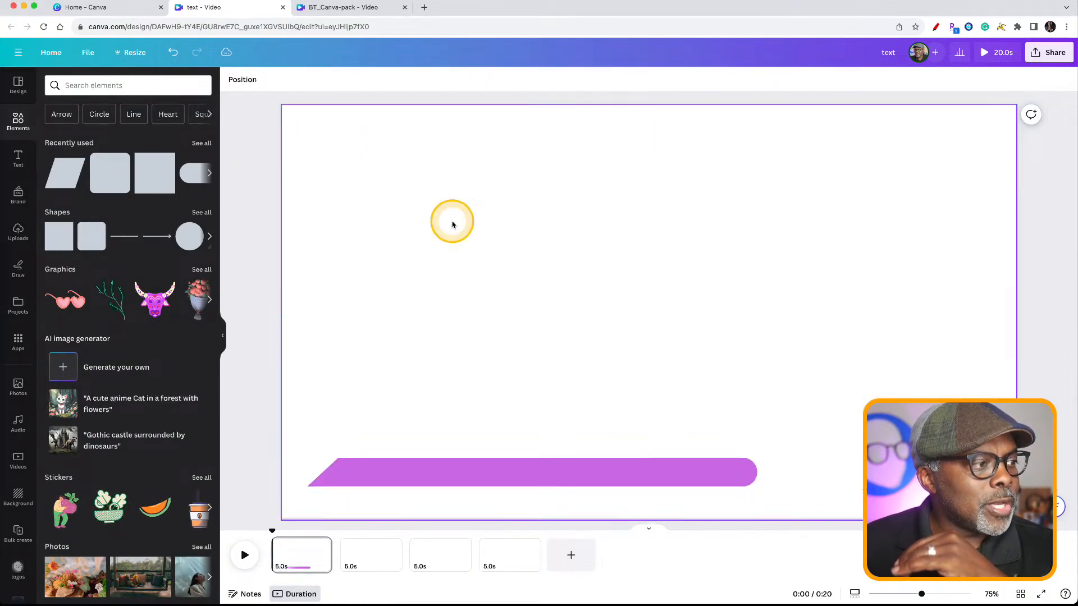
- Set the download options to PNG with a transparent background, and close them without downloading
click(1050, 53)
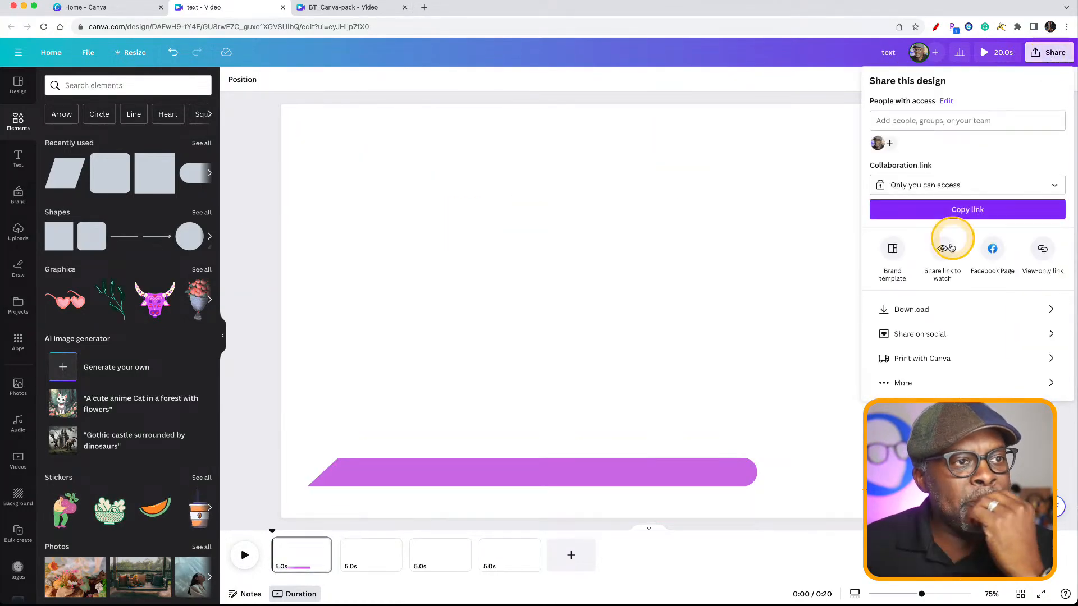
click(911, 309)
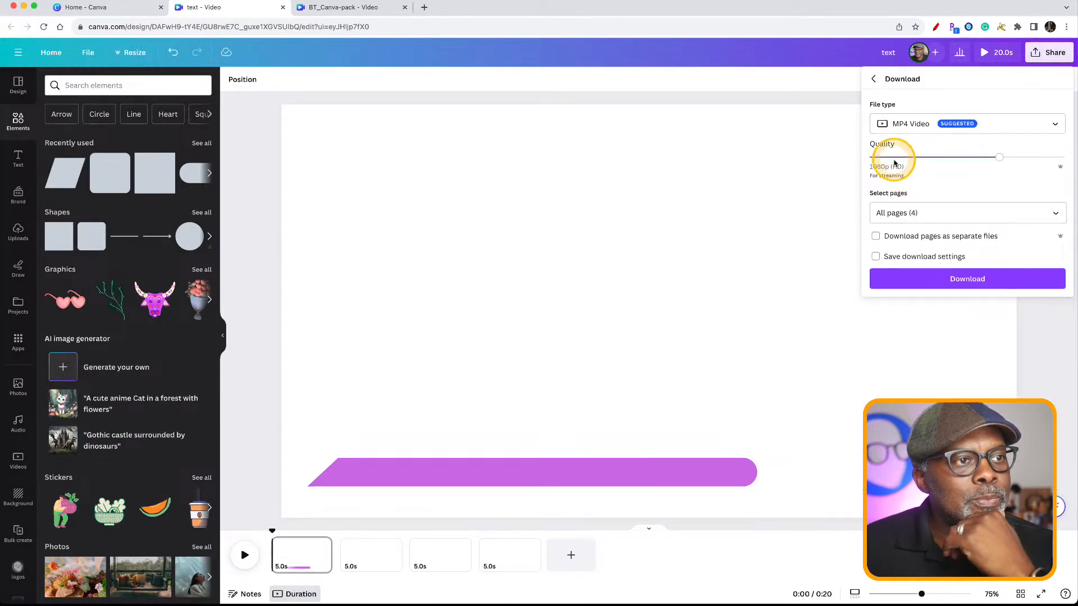
click(915, 125)
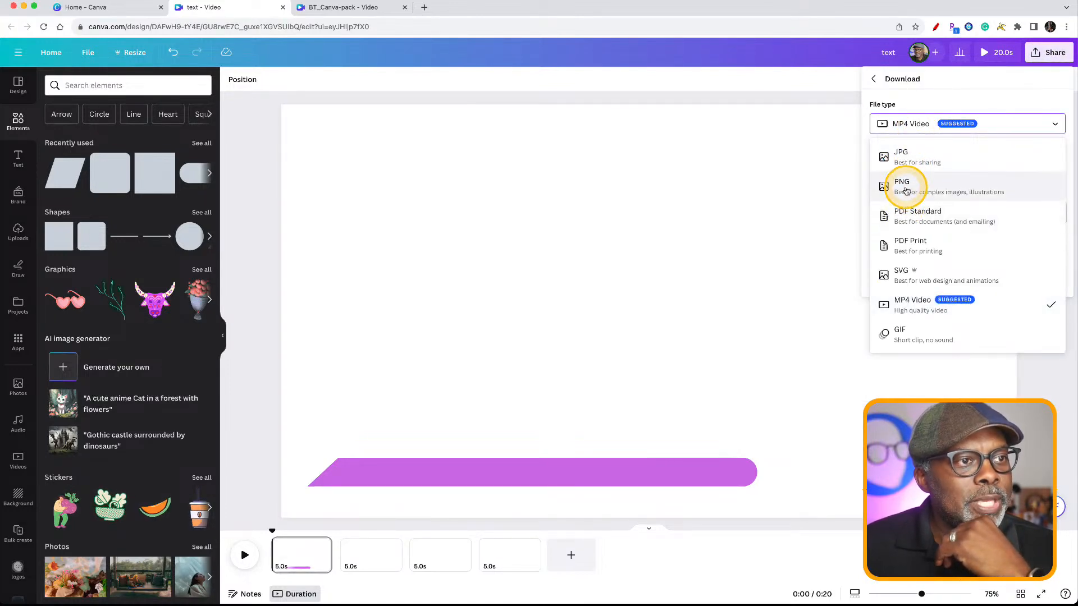
click(907, 186)
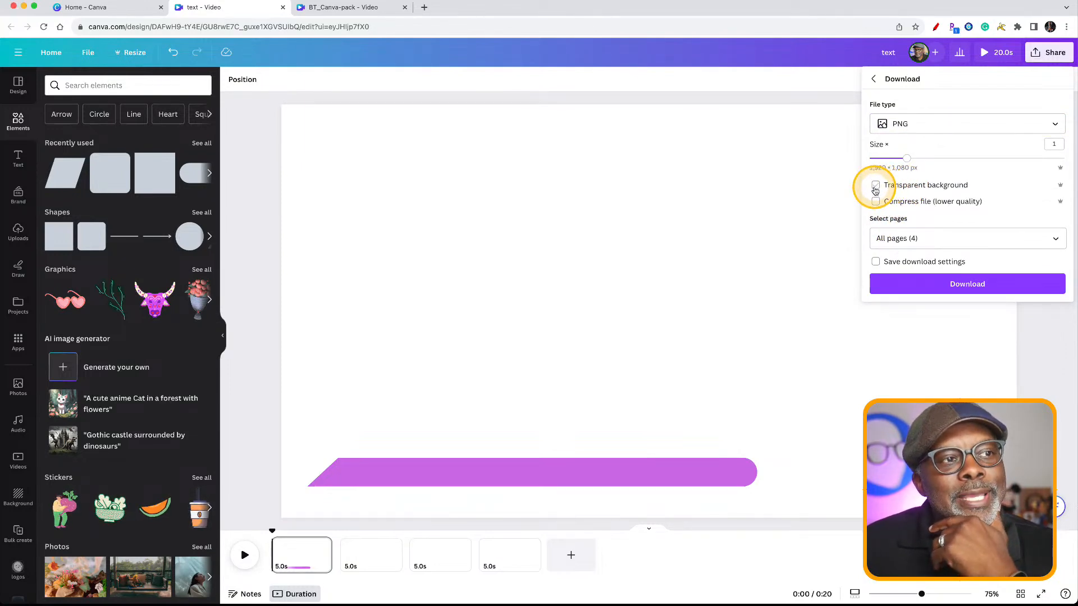
click(881, 188)
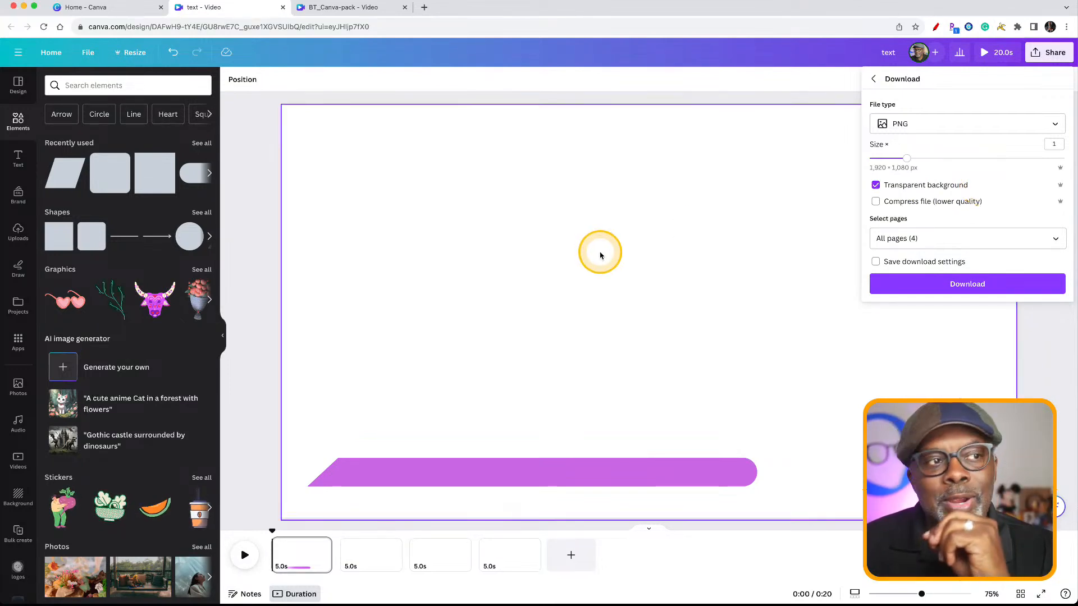
click(562, 221)
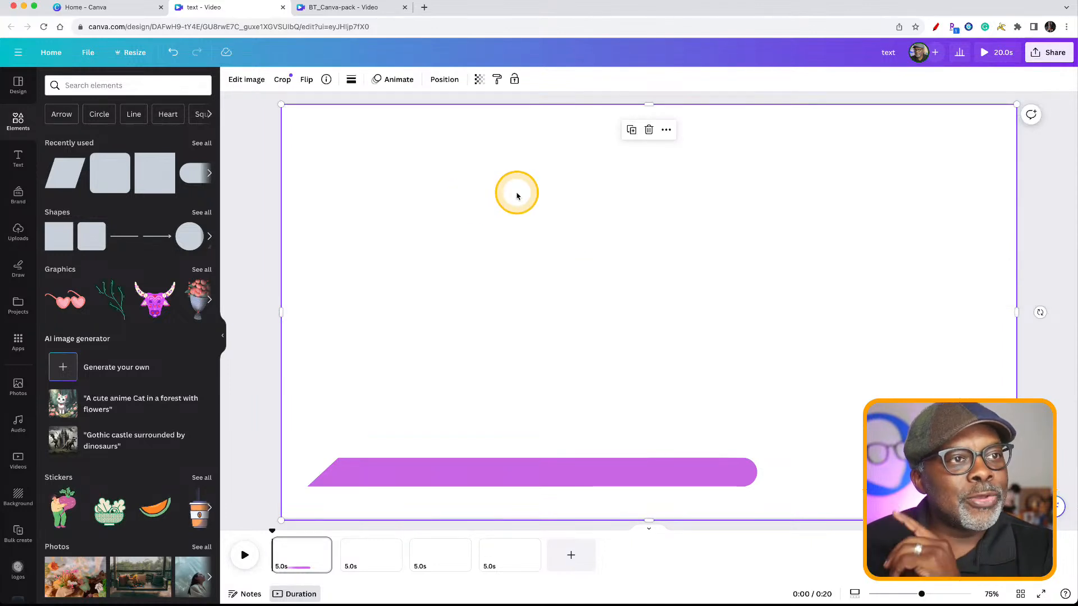
- Fill the page background with the light green from the default solid colors
click(387, 185)
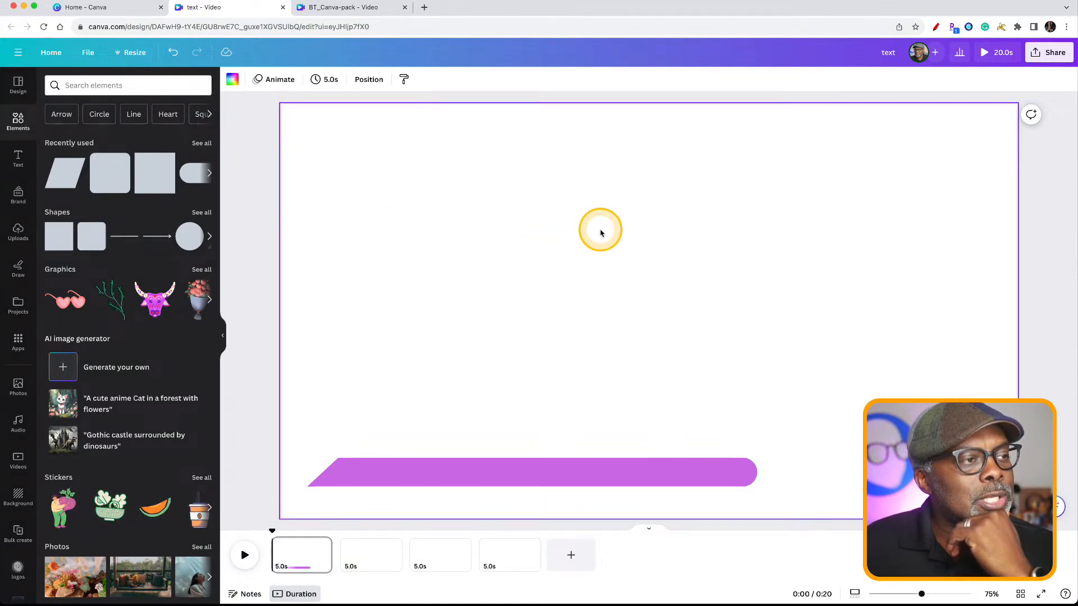
click(233, 80)
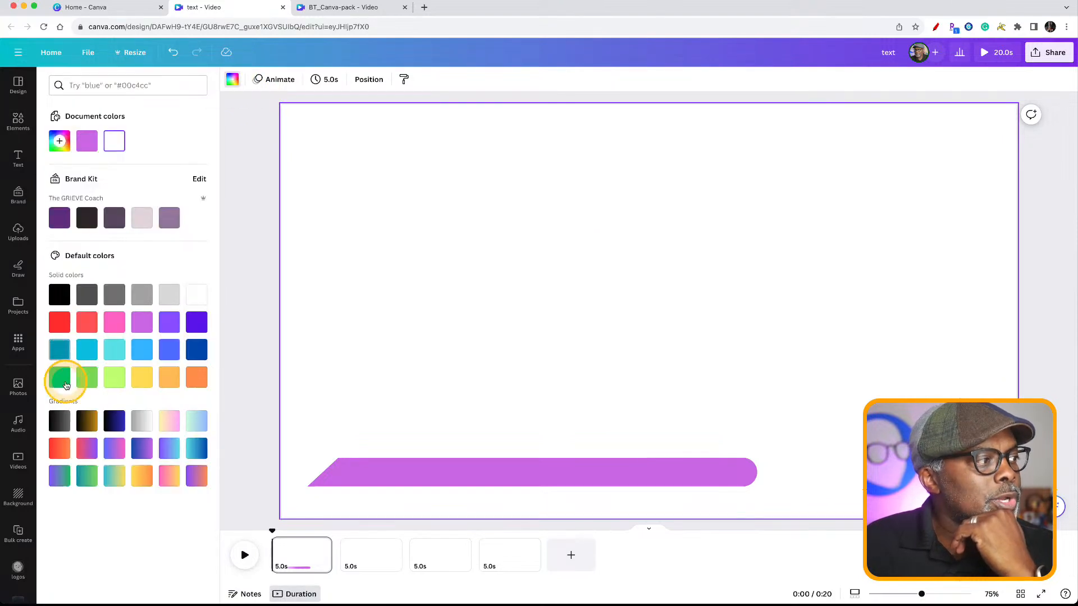
click(87, 377)
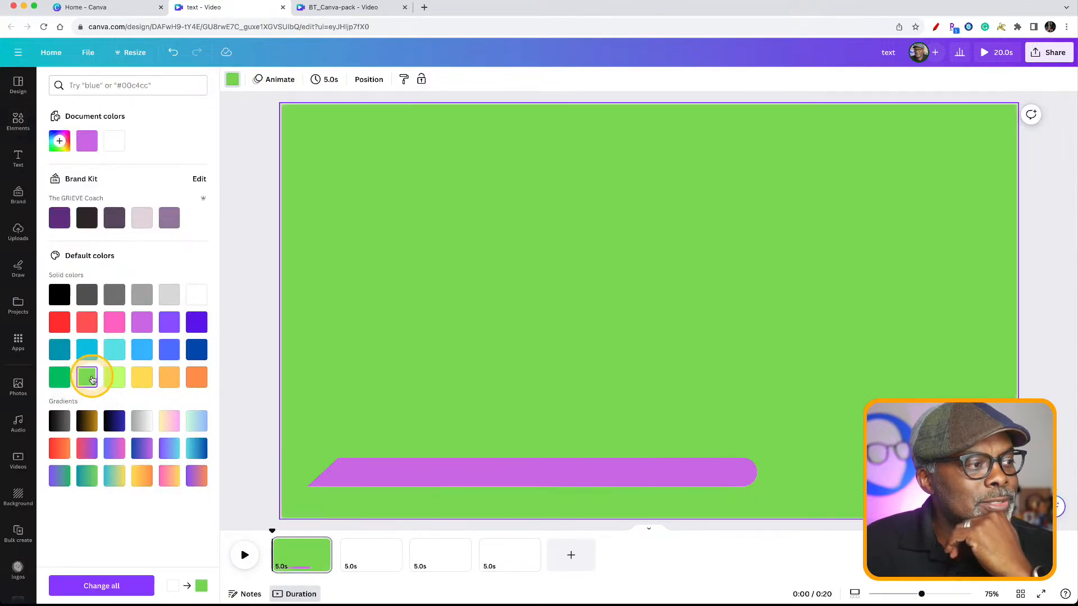
click(235, 298)
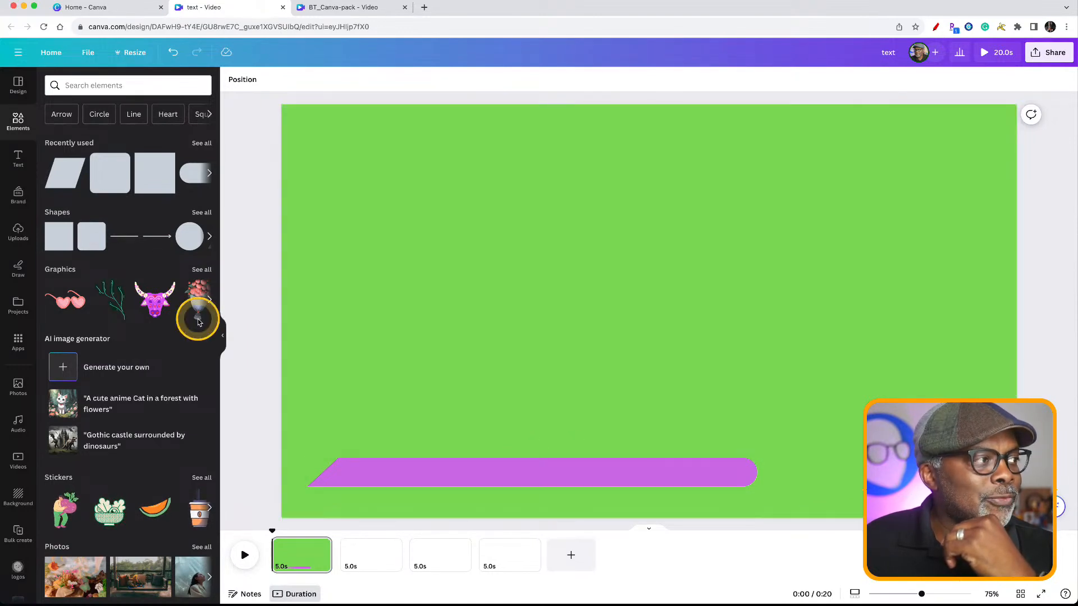
- Add a circle from the full set of shapes and place it overlapping the upper part of the purple bar
click(204, 213)
click(134, 278)
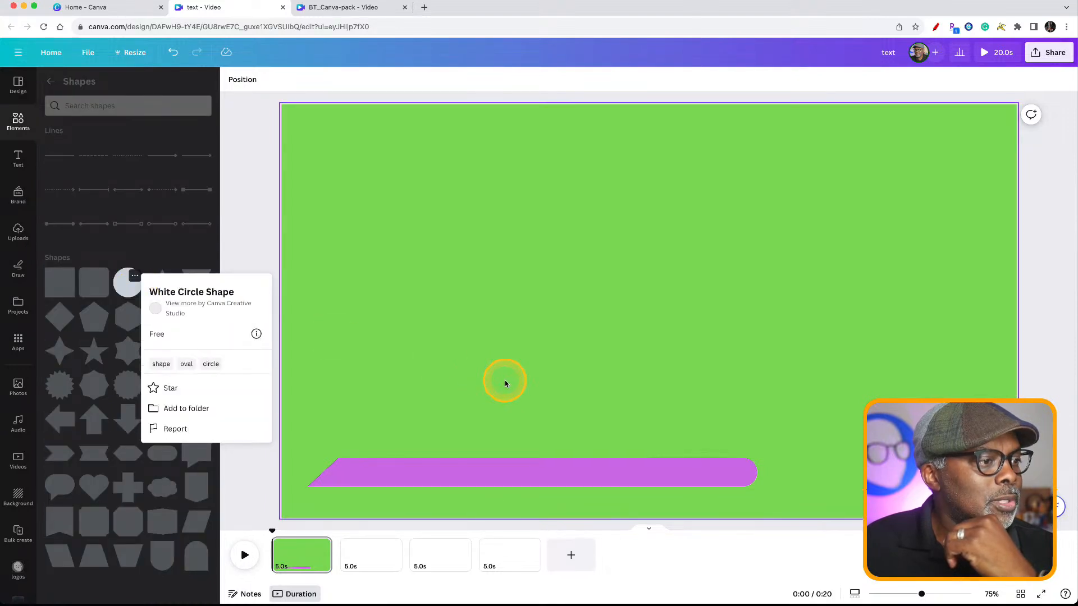
click(124, 290)
drag(628, 339, 561, 441)
- Recolor the circle with the green document color so it matches the page background and notches the bar
click(283, 78)
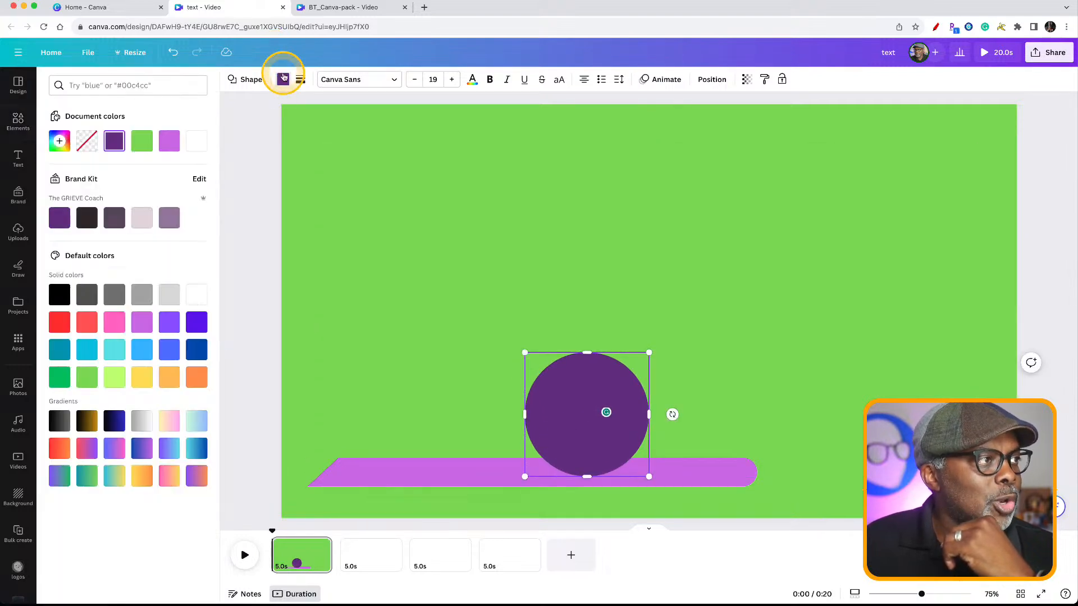
click(142, 141)
click(255, 265)
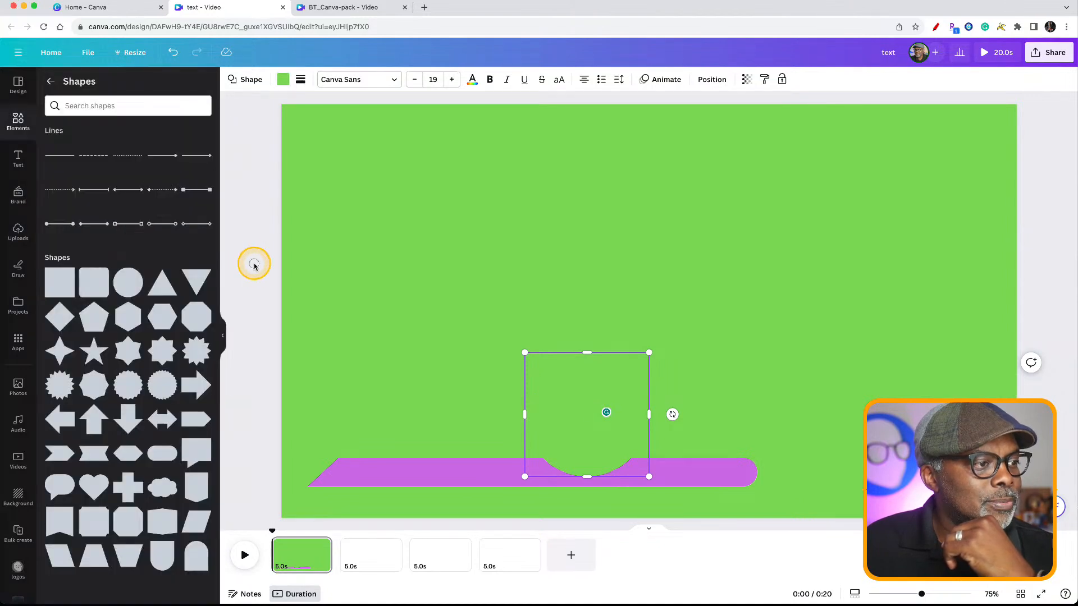
click(251, 265)
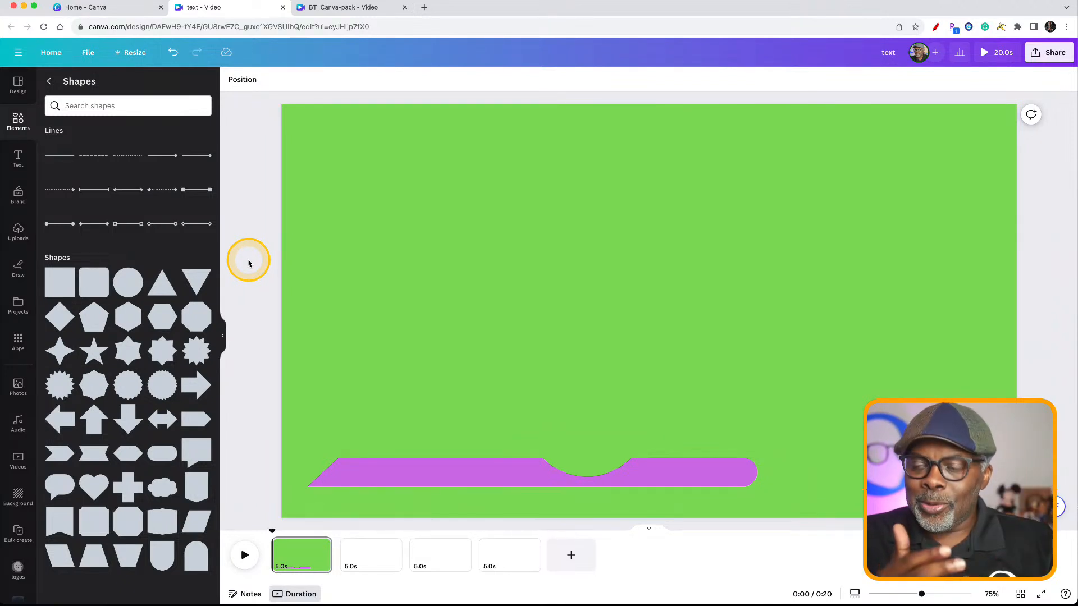
- Shrink the green circle to sit just above the purple bar and apply the Pop element animation to it
click(598, 446)
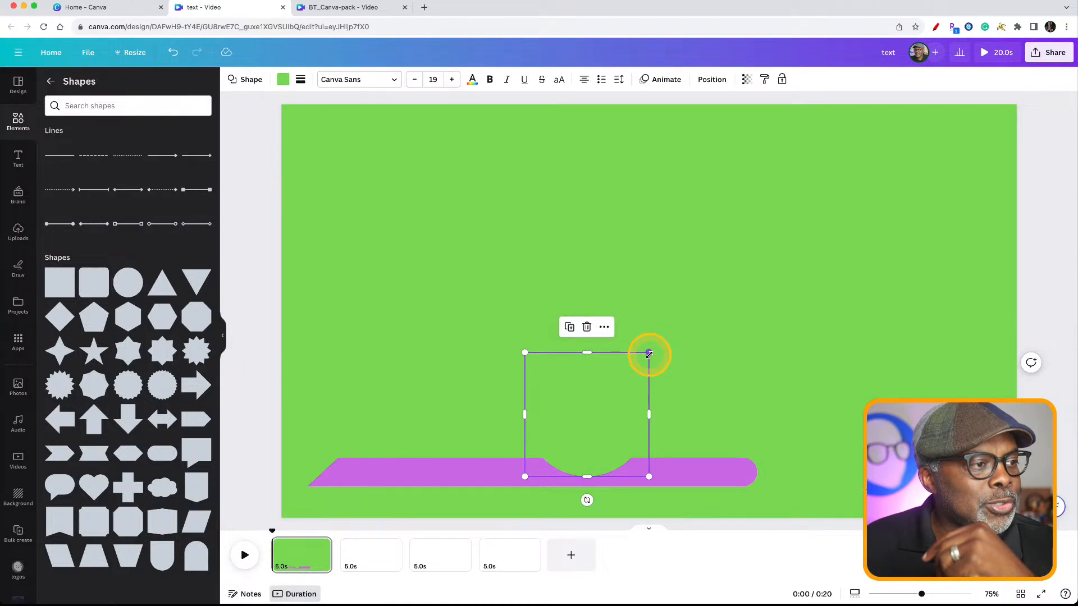
drag(651, 352, 616, 440)
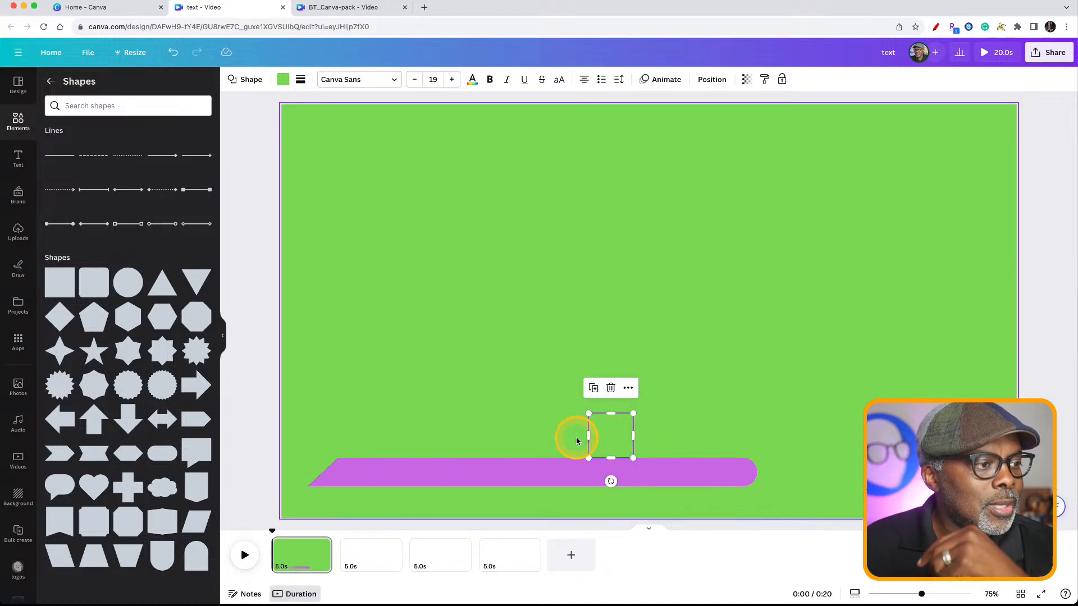
click(661, 80)
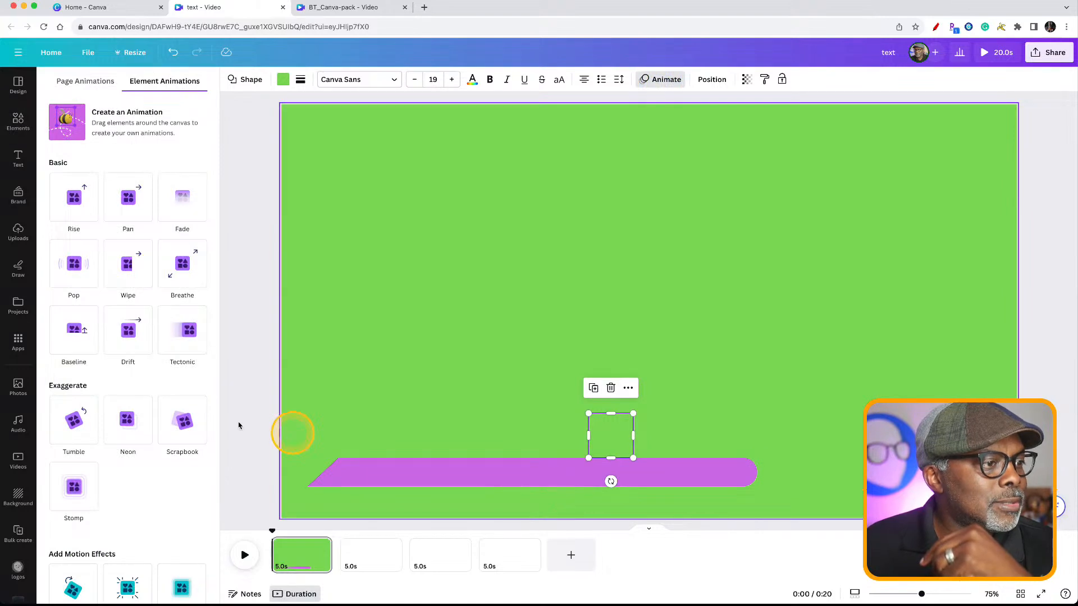
click(74, 267)
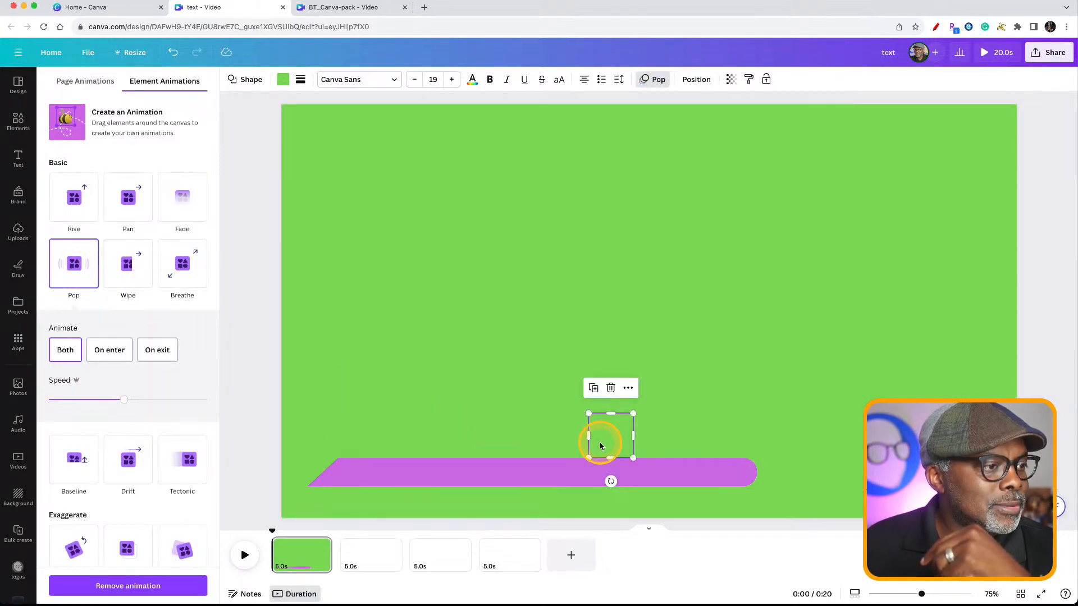
- Move the animated green circle down across the purple bar so it cuts the bar in two, and preview the video
drag(611, 441, 611, 473)
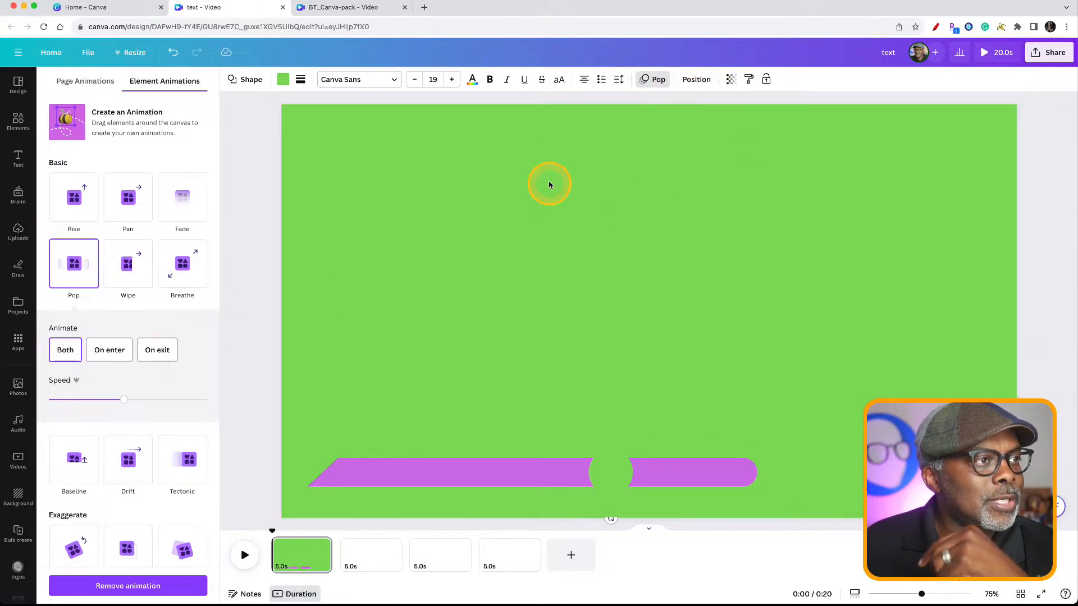
click(250, 272)
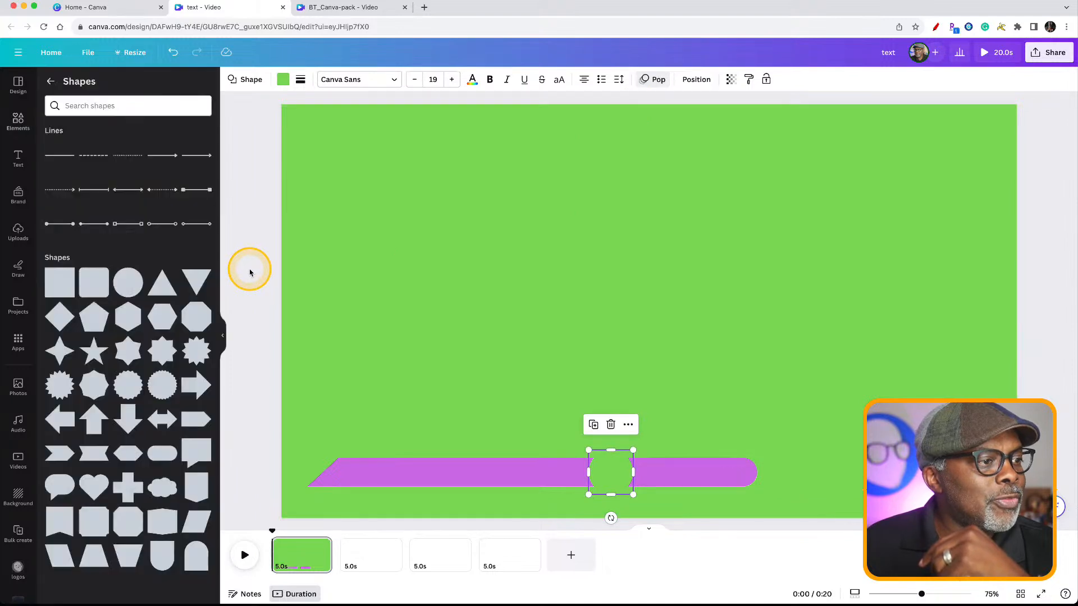
click(260, 272)
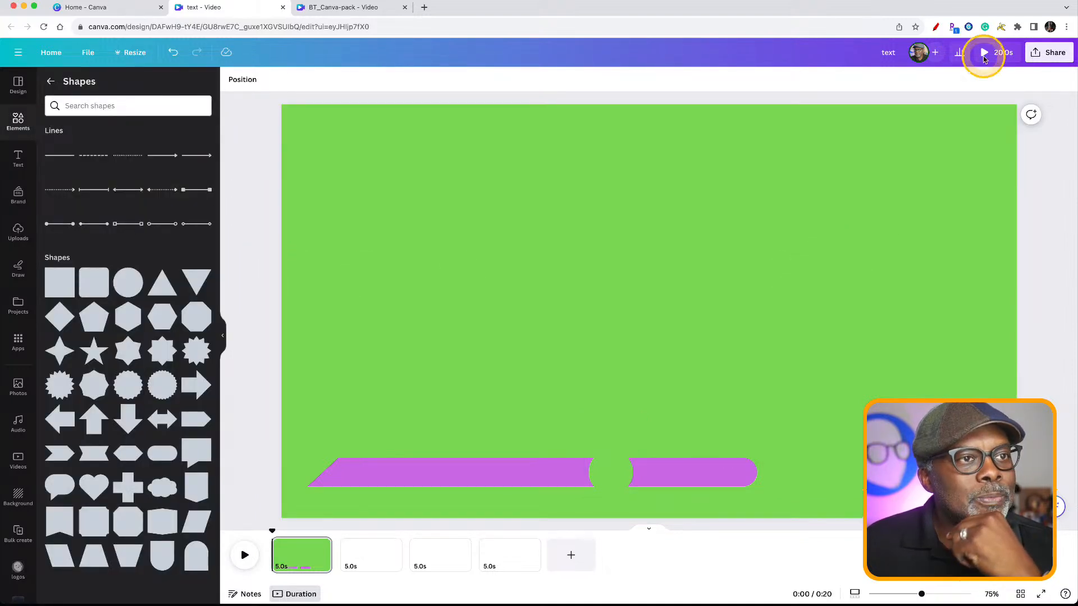
click(993, 51)
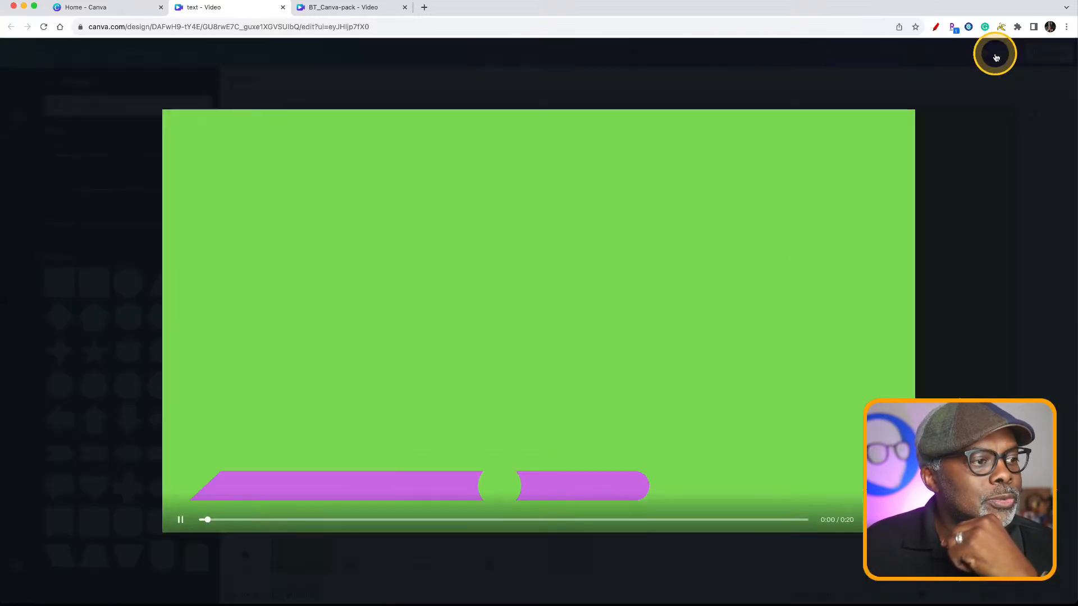
click(993, 53)
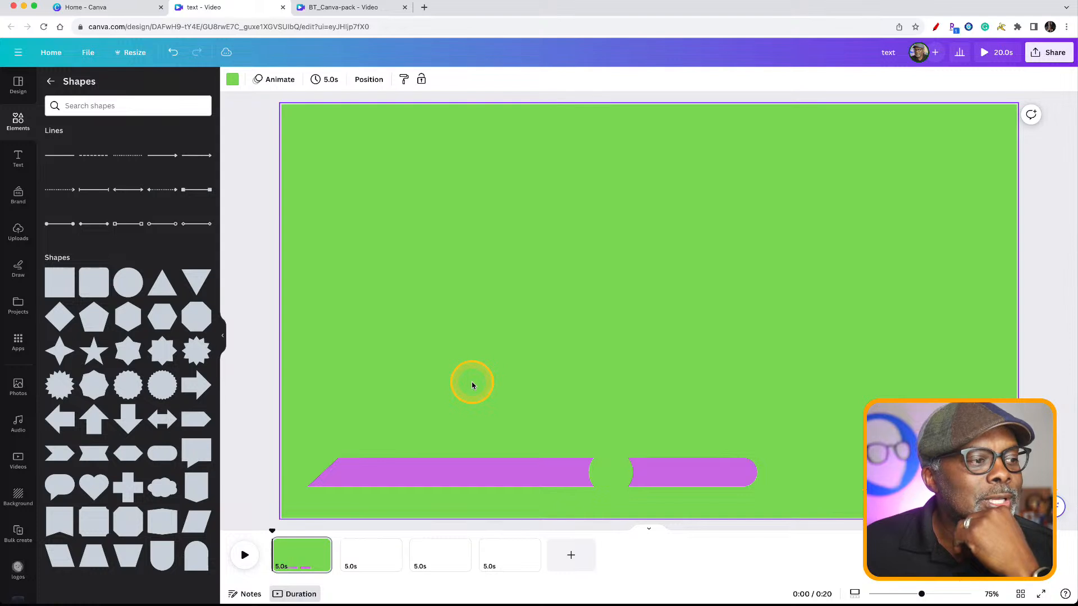
- Delete all the shapes of the purple bar together with the green circle, leaving the green page empty
drag(472, 382, 801, 486)
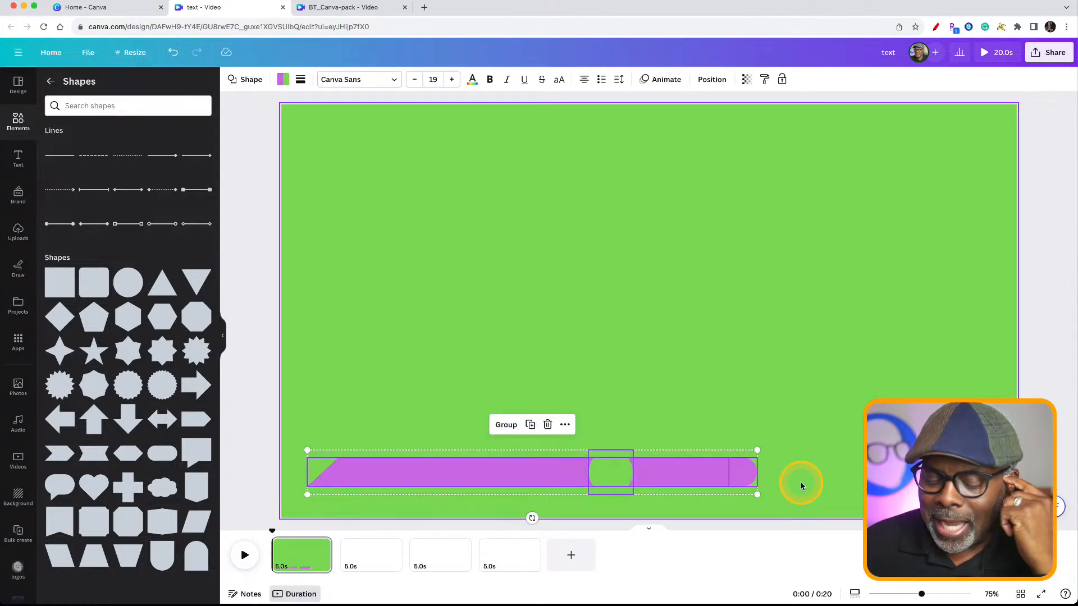
key(Delete)
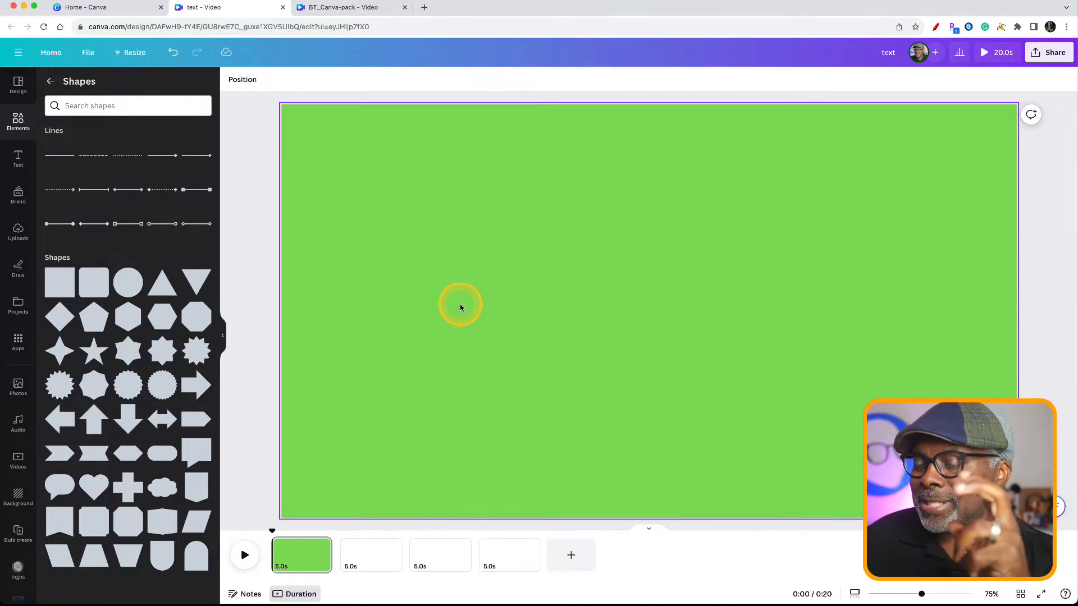
- Try the darker green and lime default colors on the page background, then return it to grass green
click(350, 181)
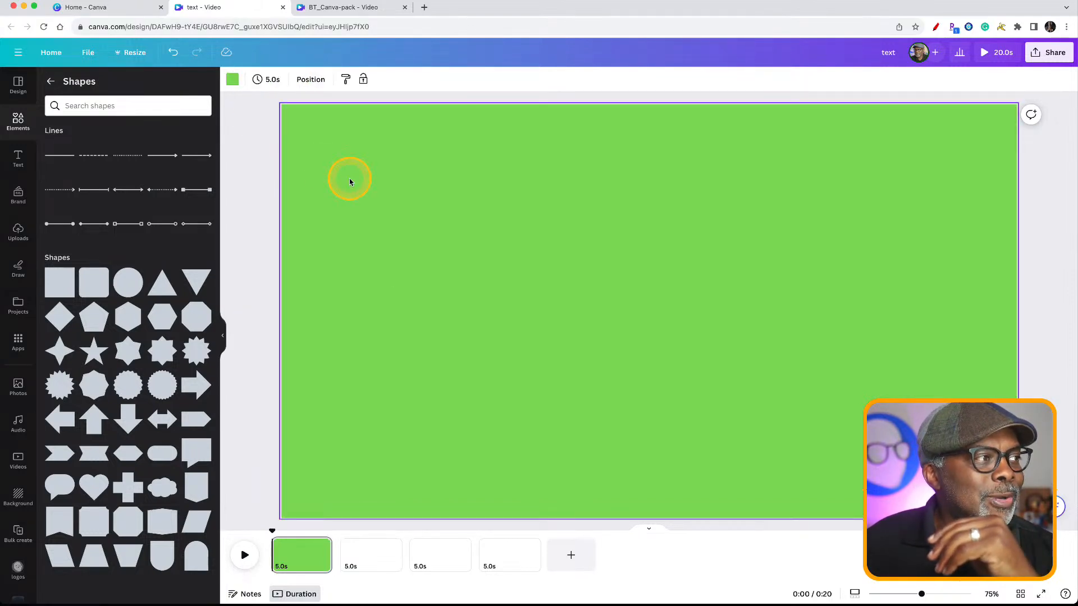
click(233, 80)
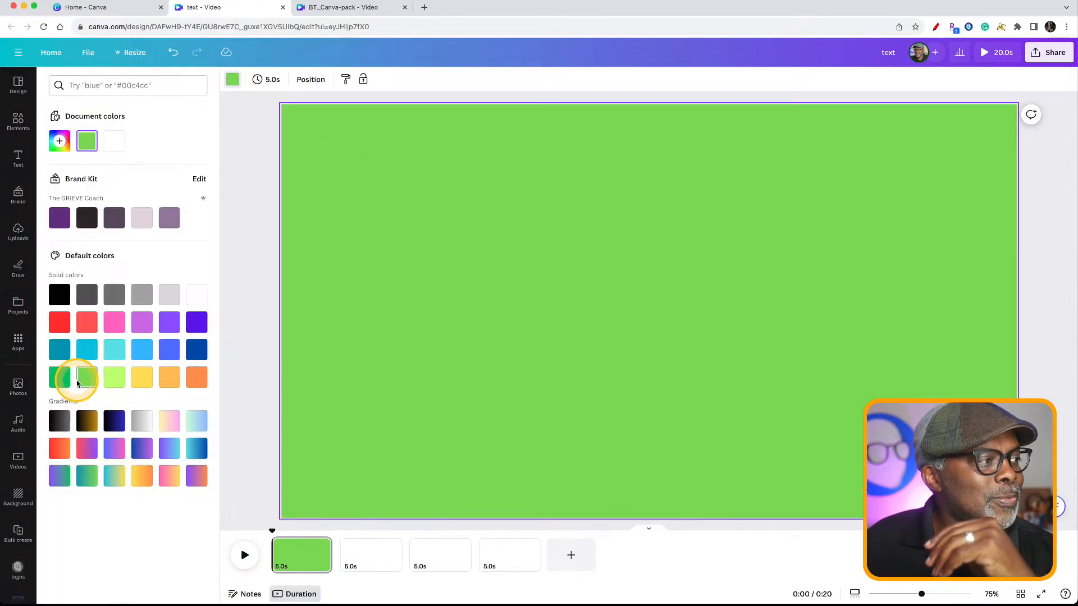
click(58, 384)
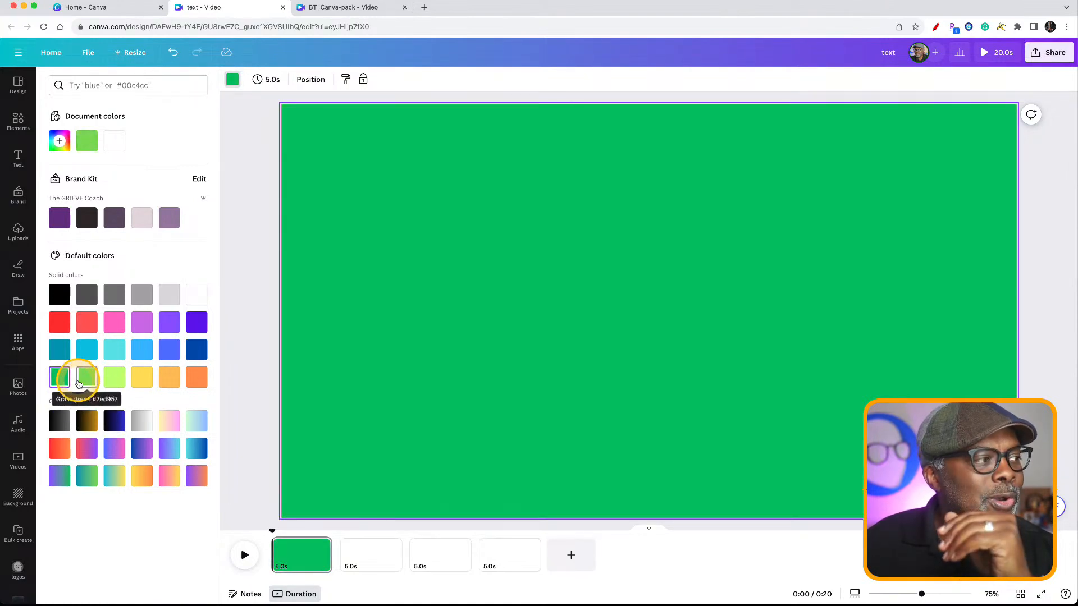
click(86, 381)
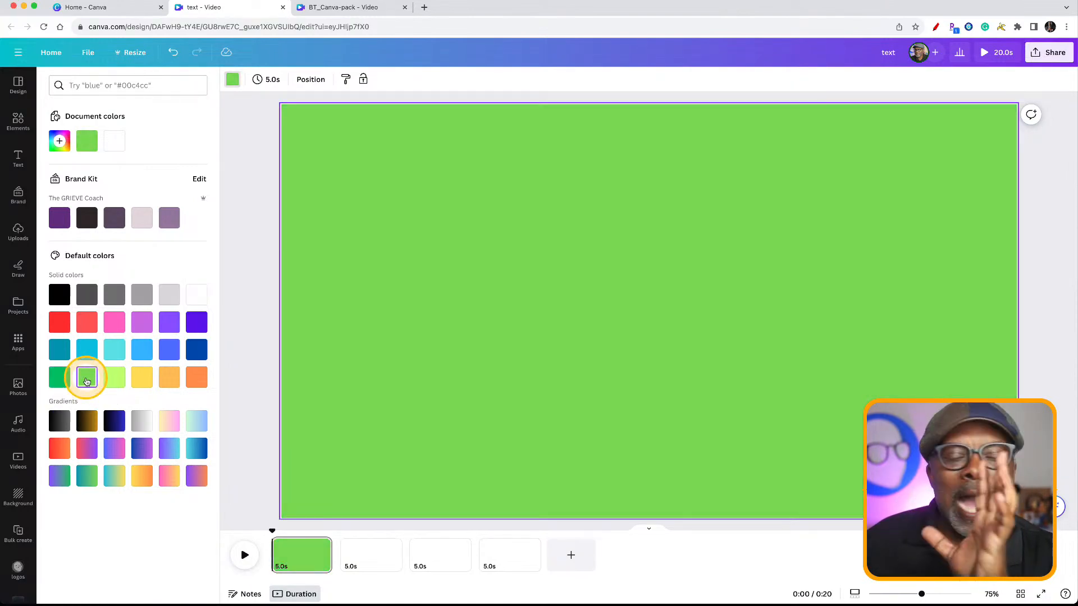
click(115, 378)
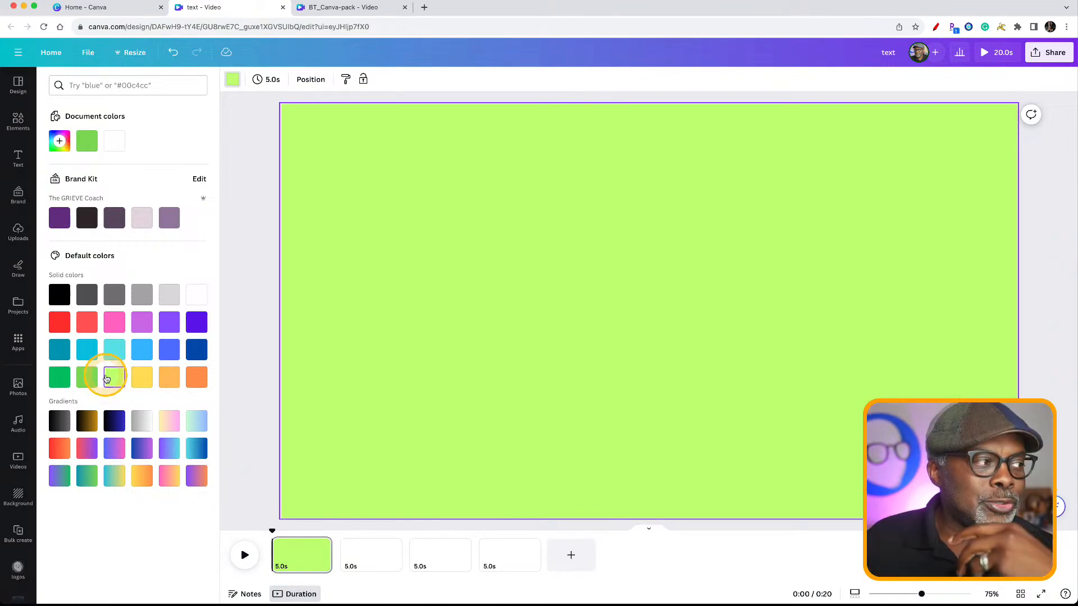
click(63, 381)
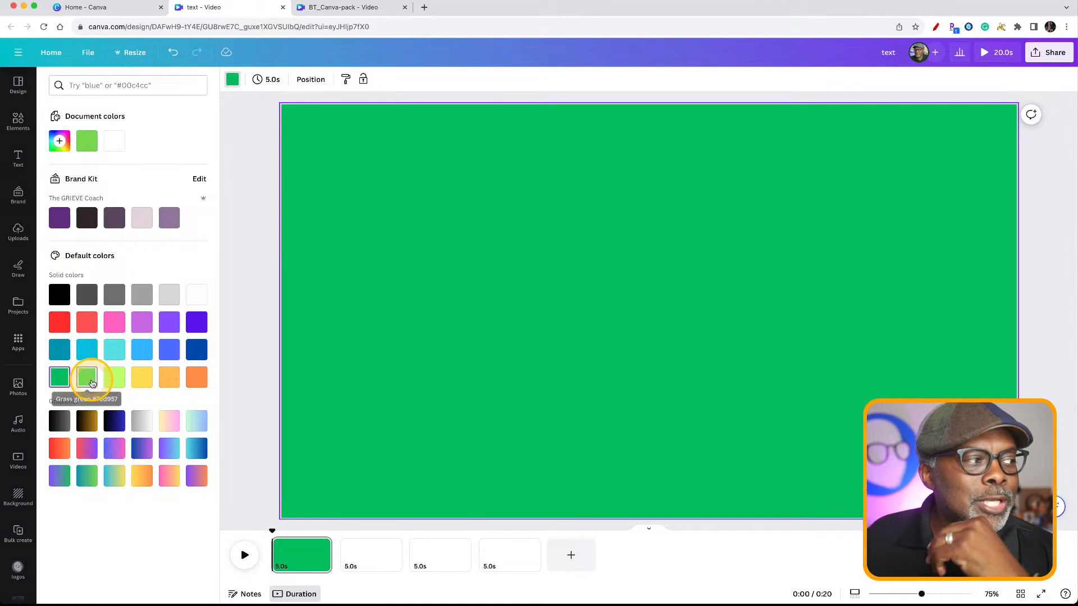
click(88, 381)
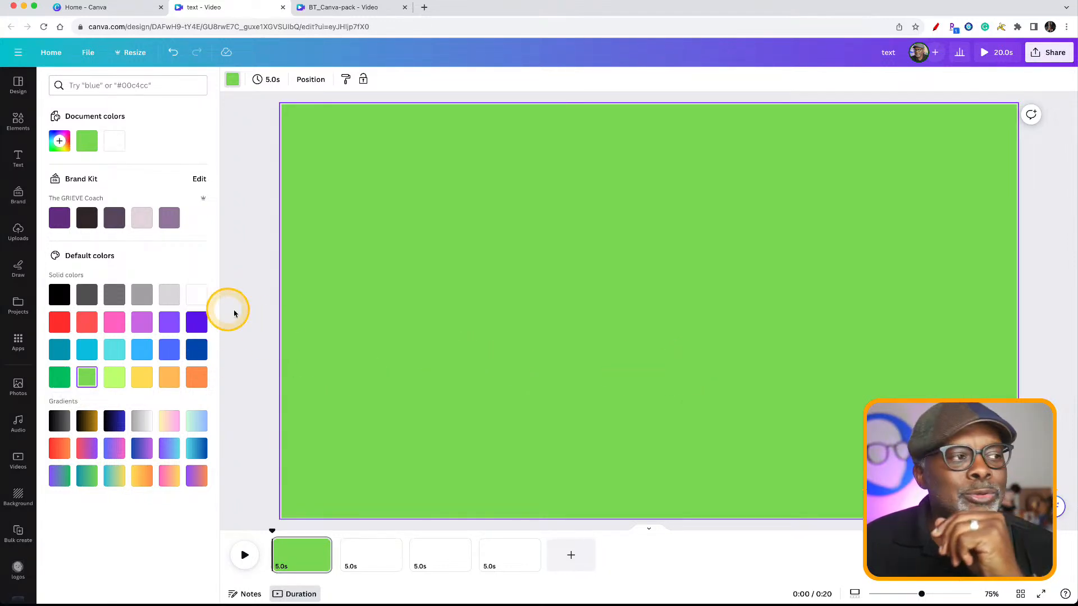
click(261, 296)
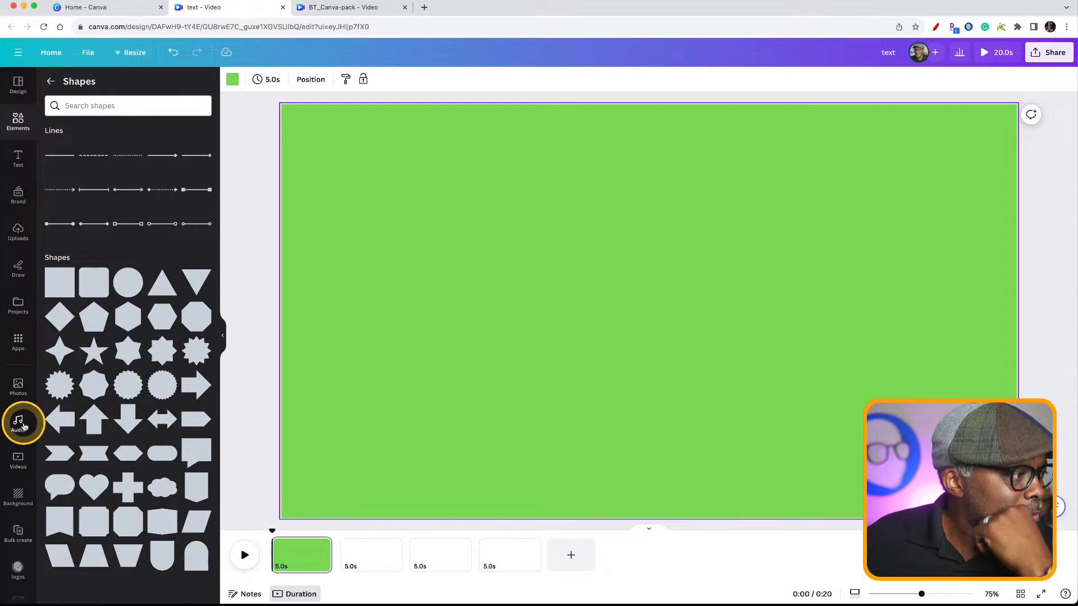
- Place an uploaded portrait photo on the page and enlarge it from the upper-left corner to cover the whole page
scroll(18, 503, down, 2)
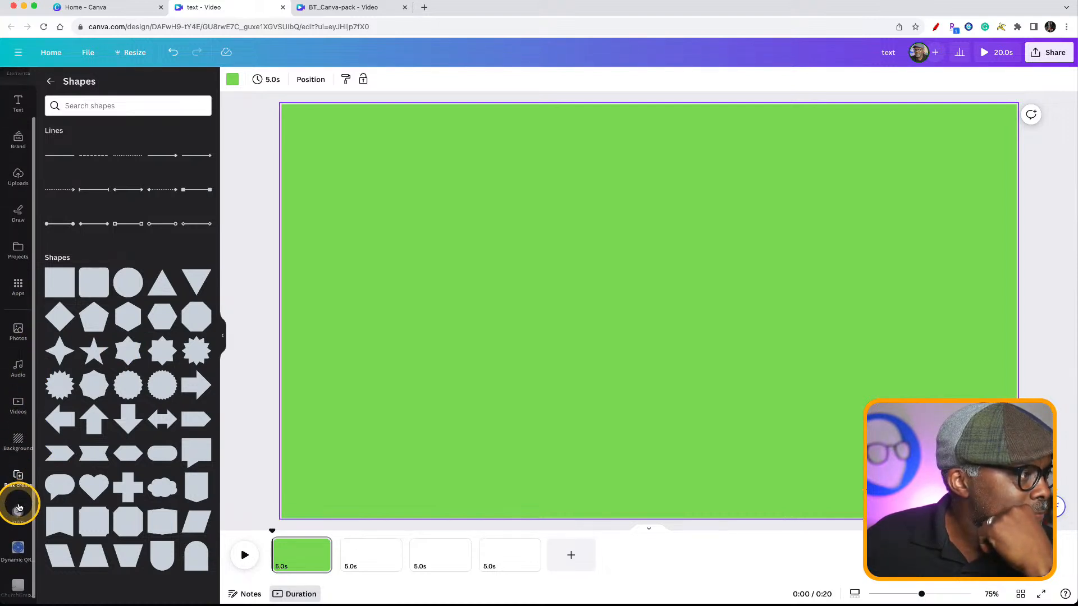
scroll(17, 505, up, 2)
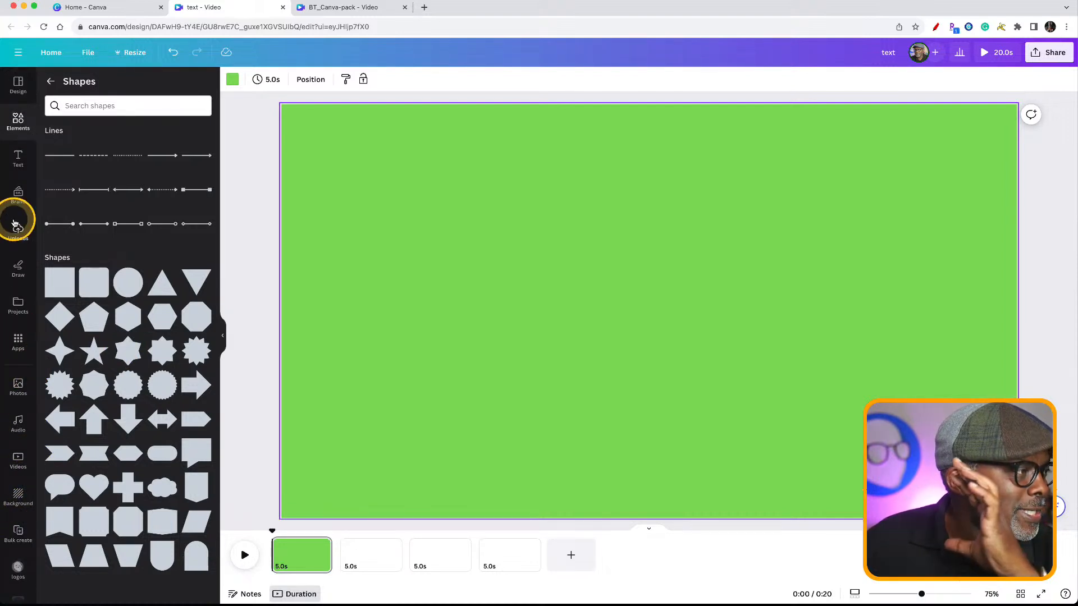
click(15, 223)
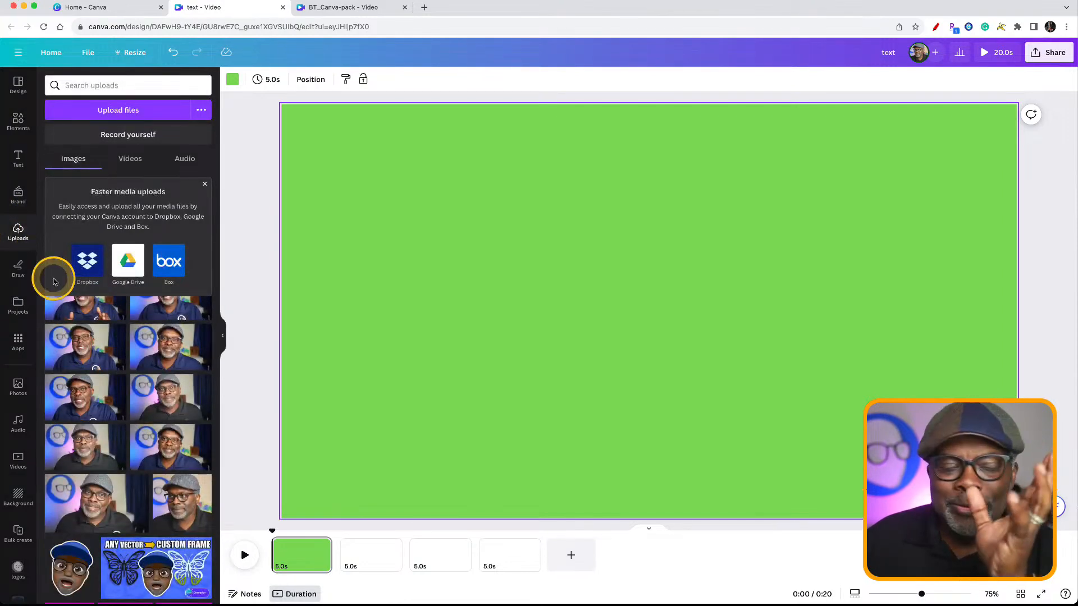
click(181, 451)
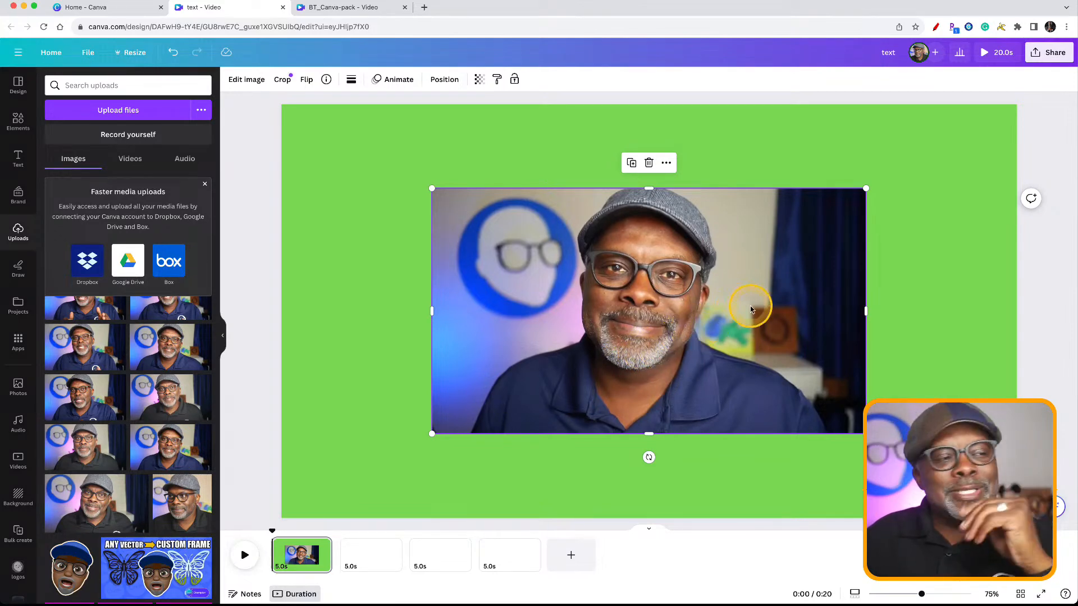
drag(730, 312, 580, 248)
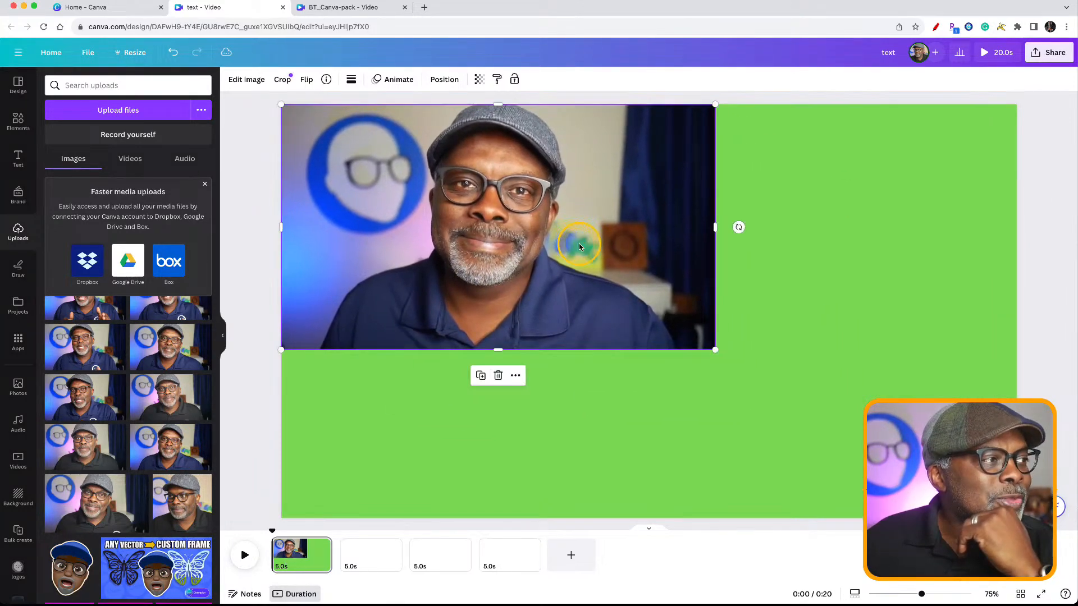
drag(714, 349, 1017, 521)
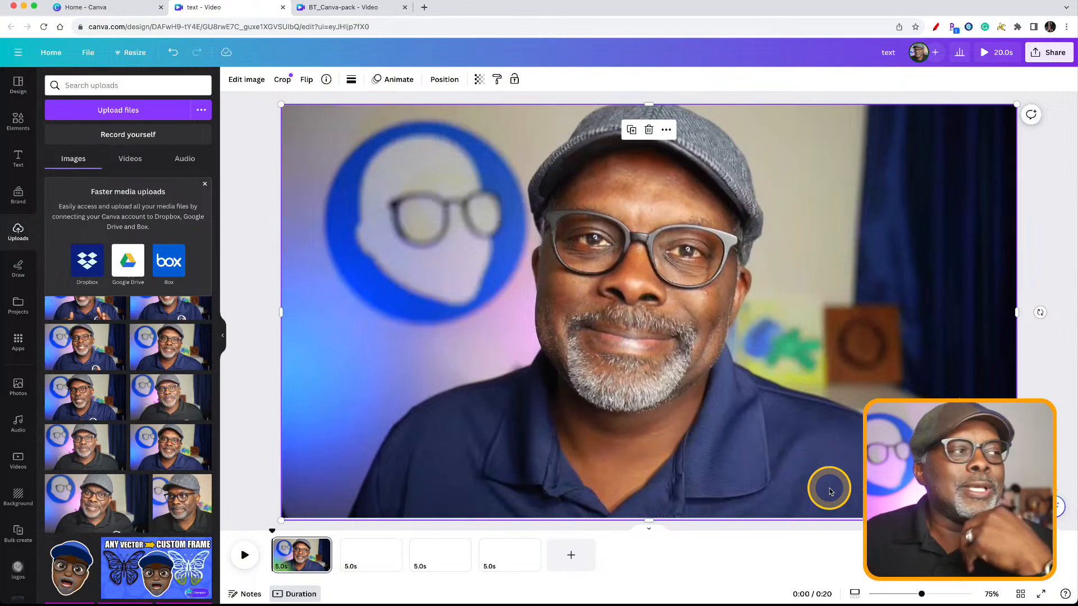
- Add a square shape and reshape it into a long, thin bar across the photo's lower-left area
click(18, 120)
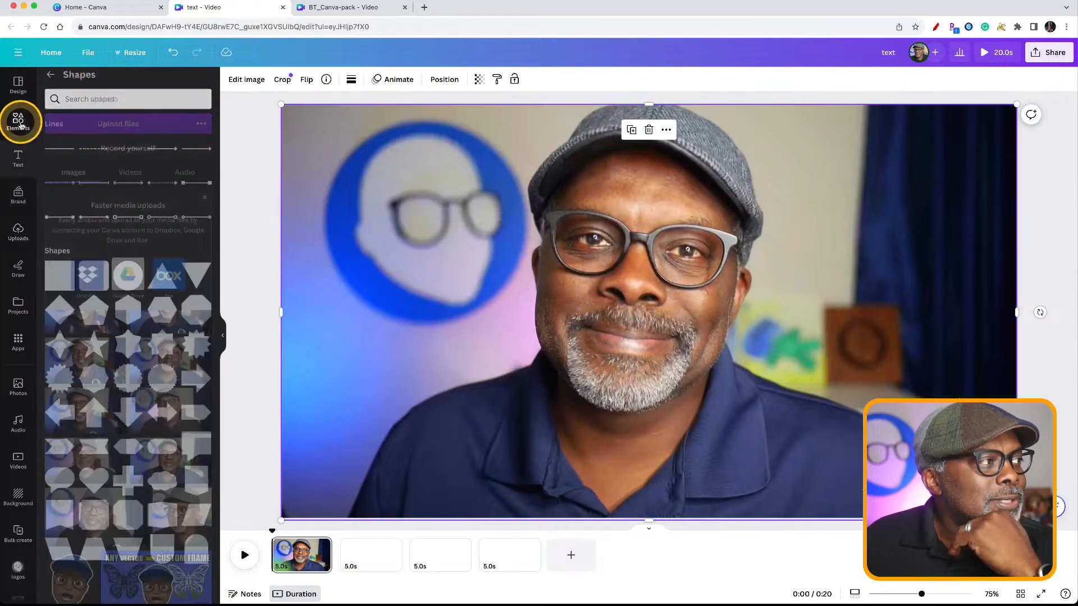
click(59, 286)
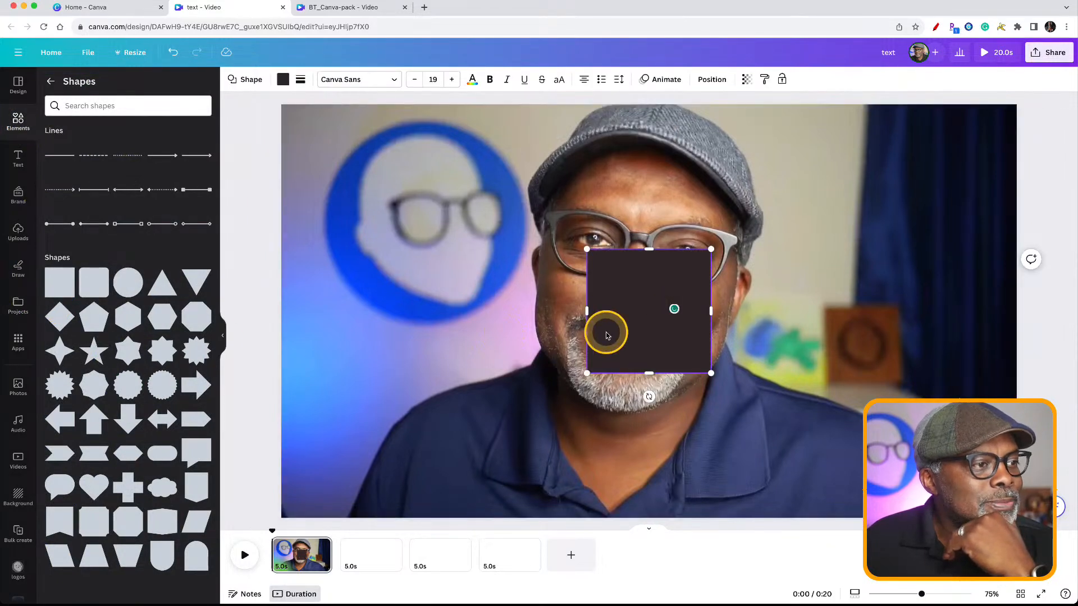
drag(606, 330, 335, 450)
drag(353, 364, 621, 473)
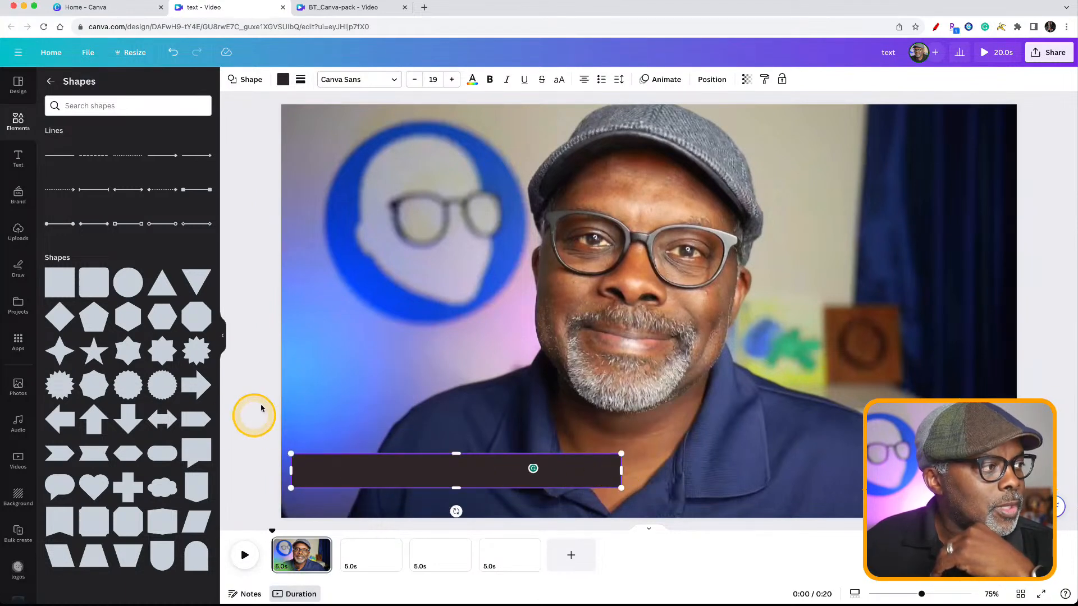
- Recolor the lower-third bar with the default solid yellow after trying the photo's blue and an orange
click(282, 79)
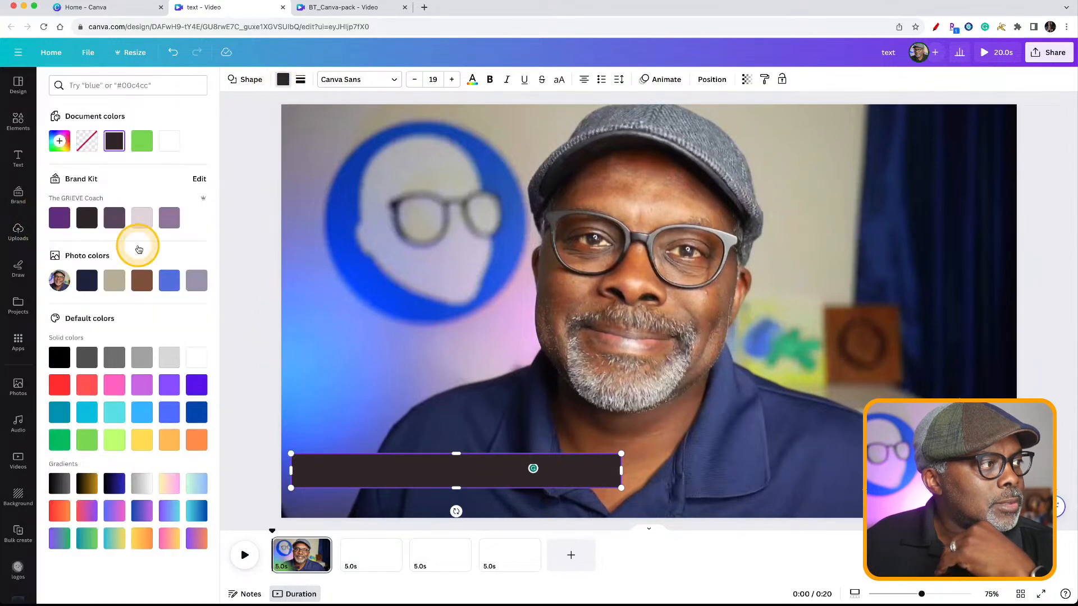
click(170, 282)
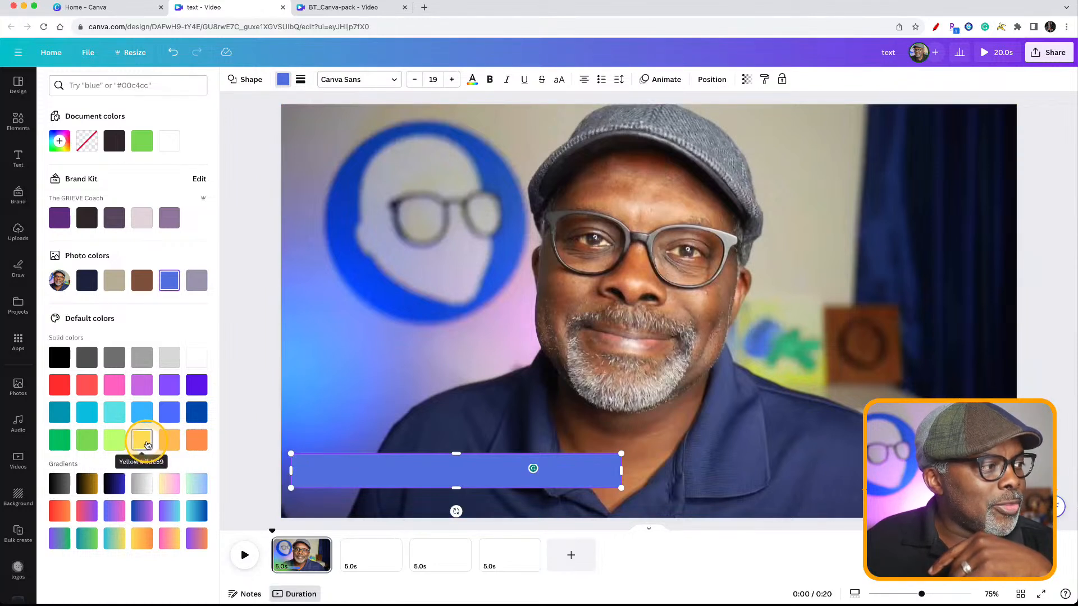
click(147, 445)
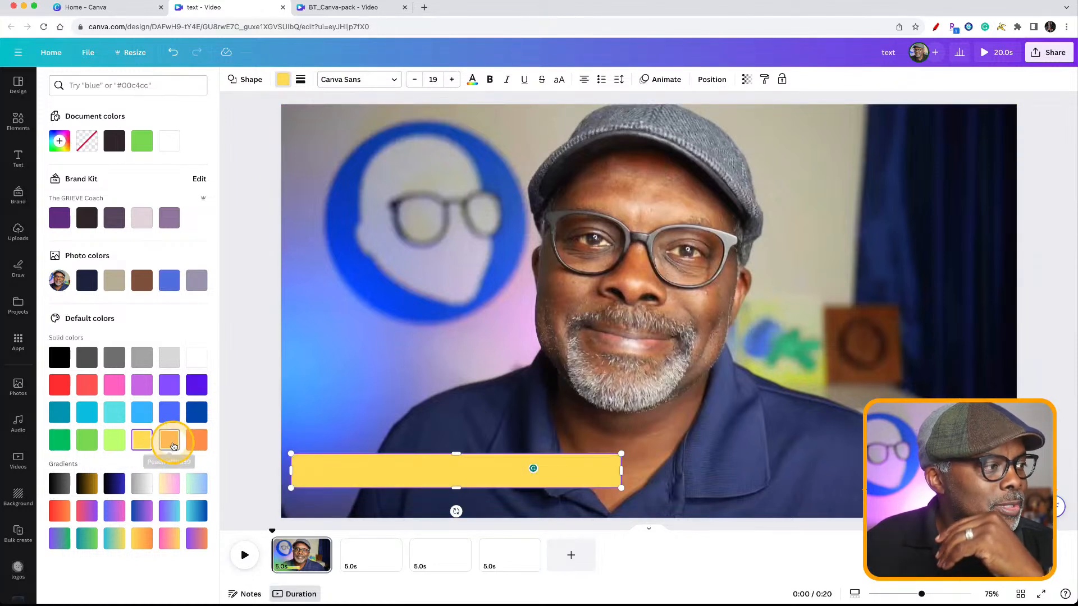
click(172, 444)
click(142, 440)
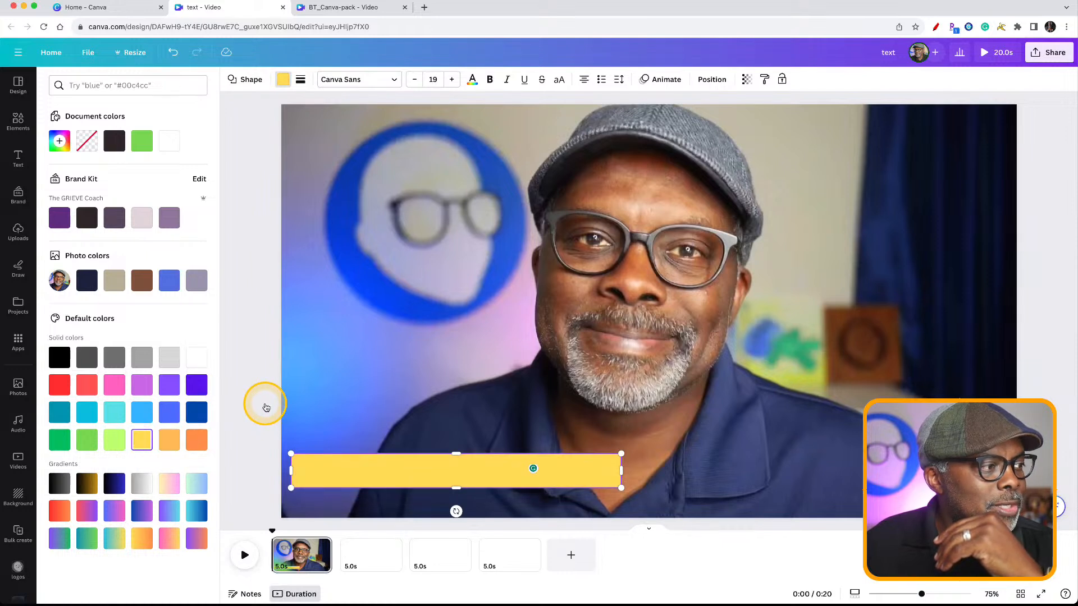
click(250, 404)
- Duplicate the yellow bar directly beneath the original and make the copy thinner and about half as long, aligned at the left edge
click(371, 475)
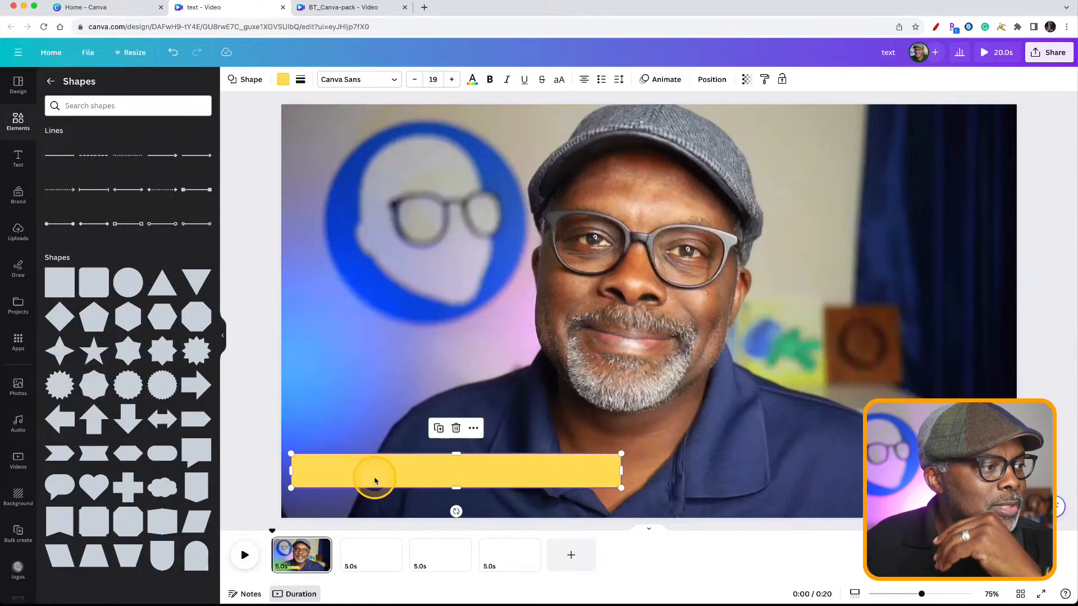
drag(373, 476, 389, 493)
key(super+d)
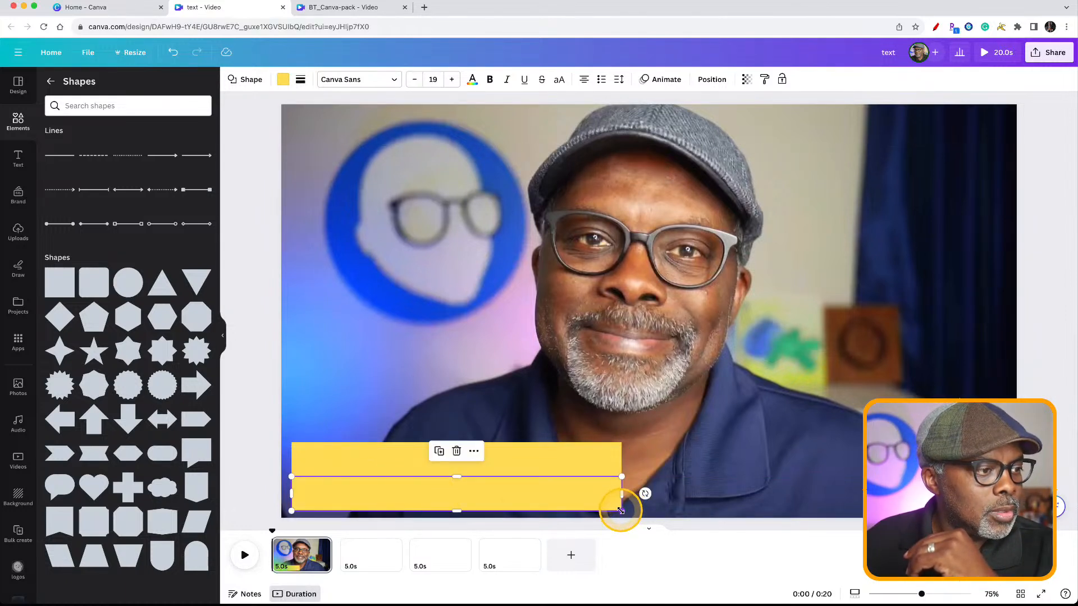
drag(520, 512, 453, 497)
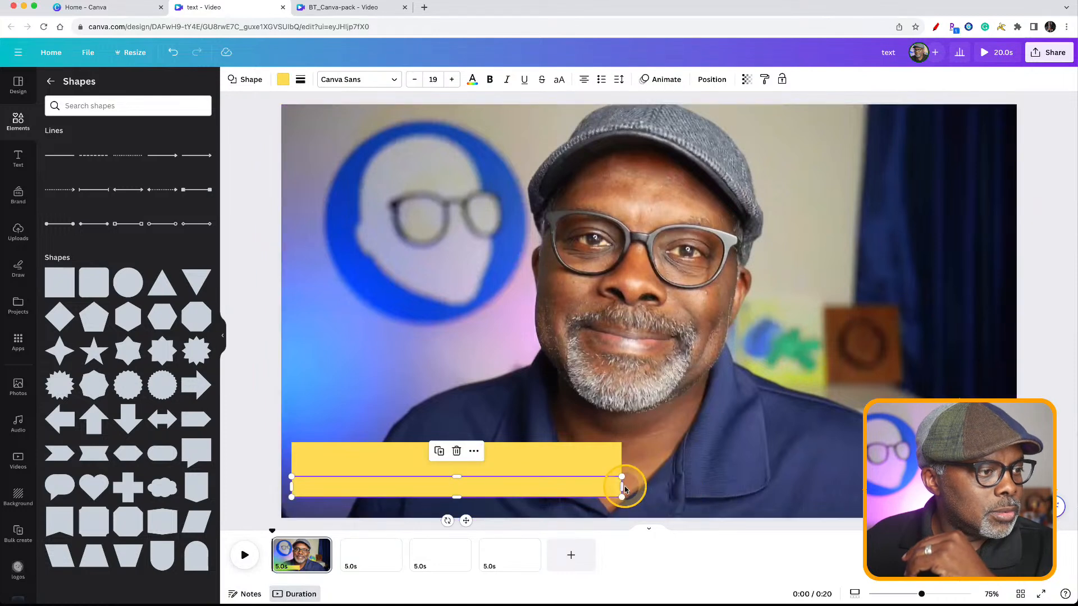
drag(620, 487, 441, 486)
click(241, 434)
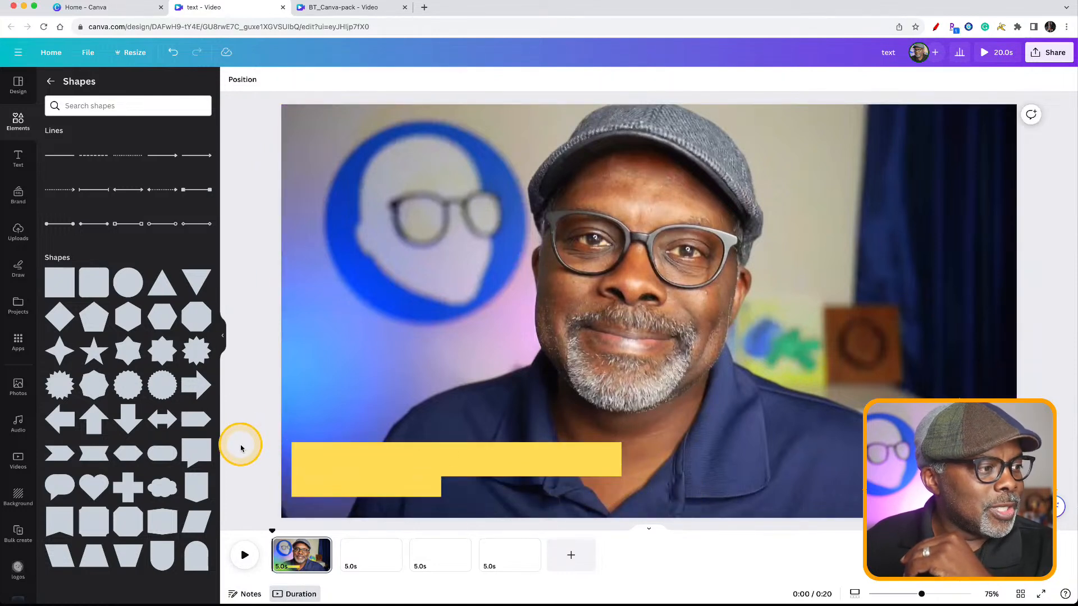
- Recolor the shorter lower bar white
click(409, 487)
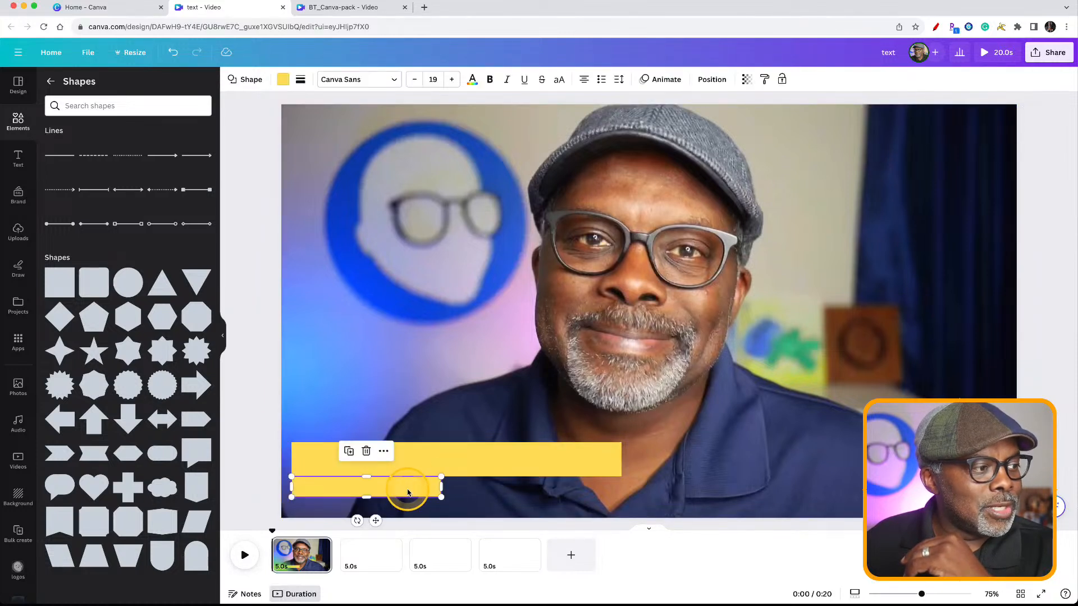
click(283, 79)
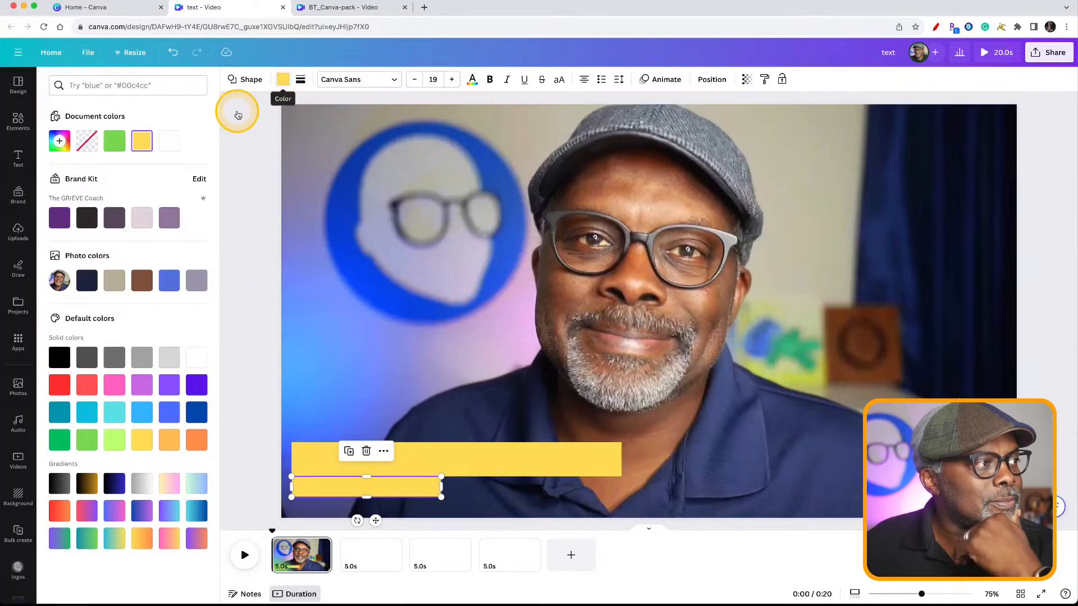
click(196, 358)
click(258, 371)
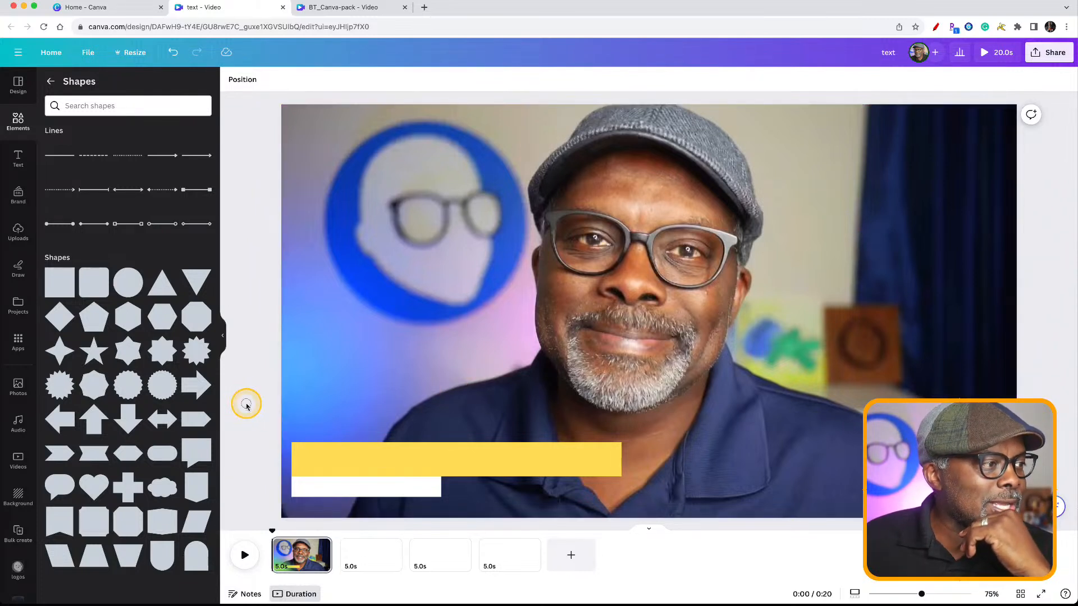
- Add a heading text box and replace its placeholder with the presenter's two-word brand name in capitals
click(18, 158)
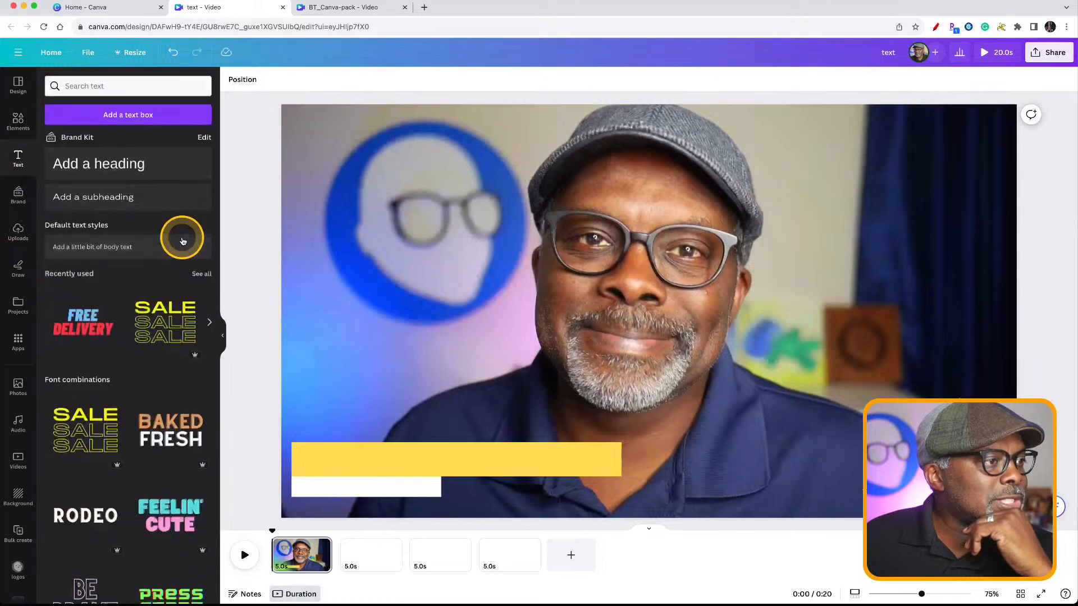
click(116, 164)
triple_click(642, 309)
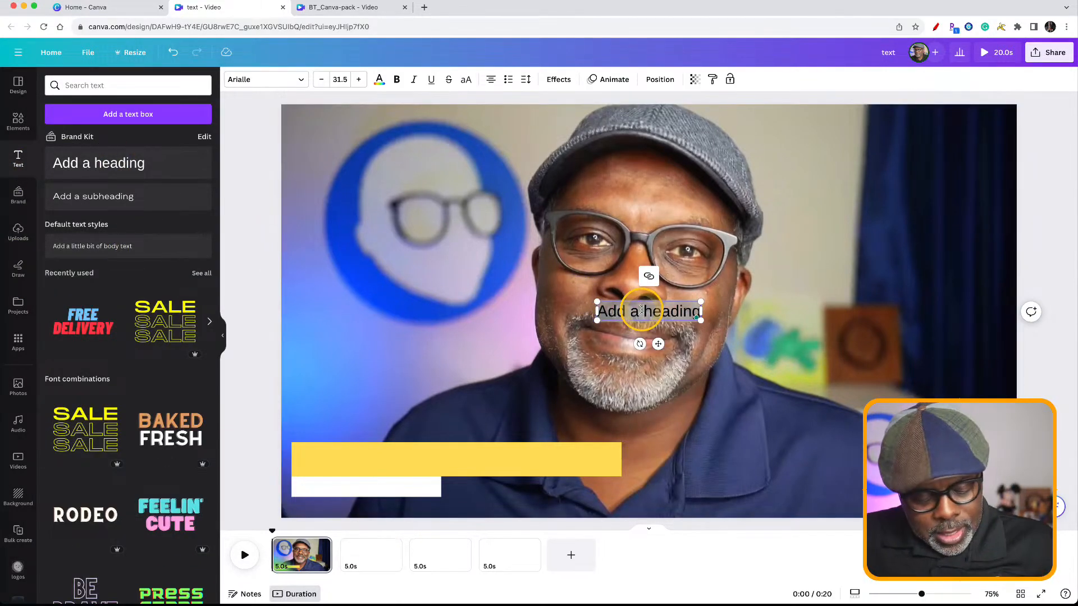
text(BRADLEY)
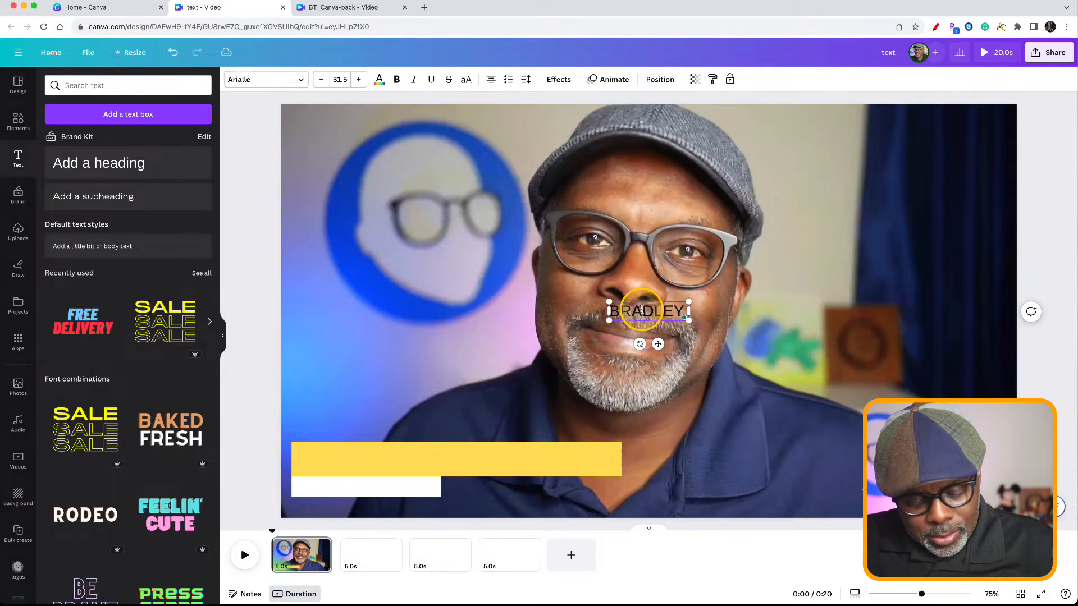
text( TEAHCES)
key(BackSpace)
key(BackSpace)
key(BackSpace)
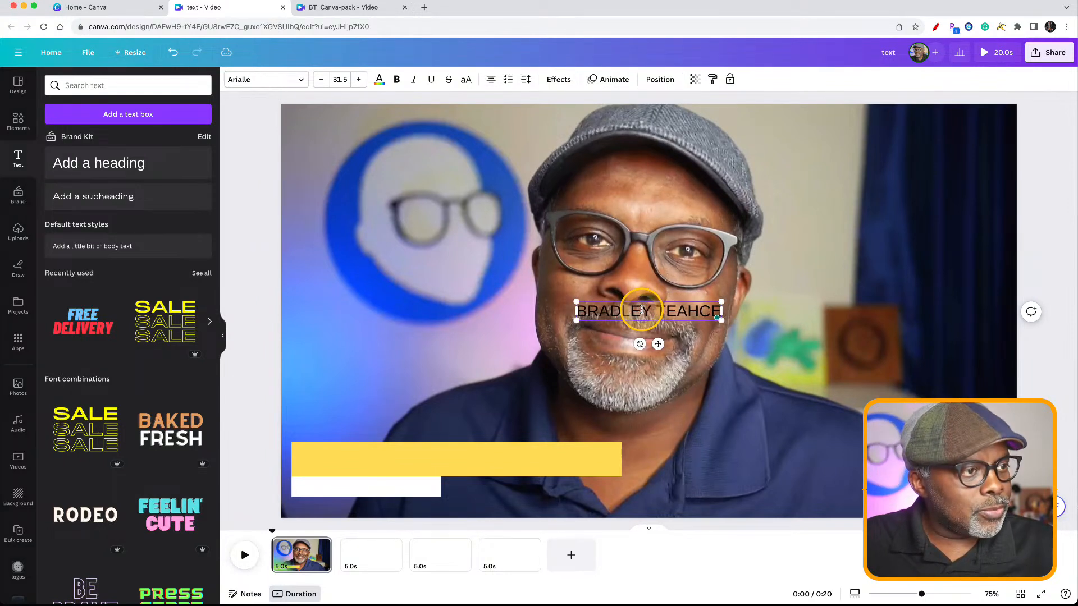
key(BackSpace)
text(CHES)
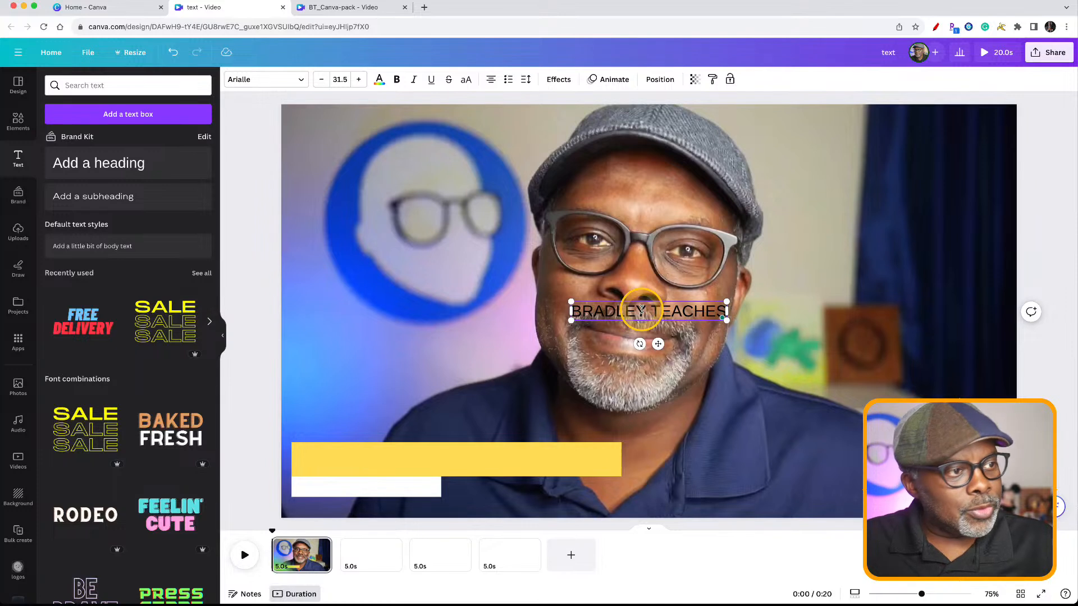
- Move the heading text onto the yellow lower-third bar and make it bold
click(602, 312)
click(602, 311)
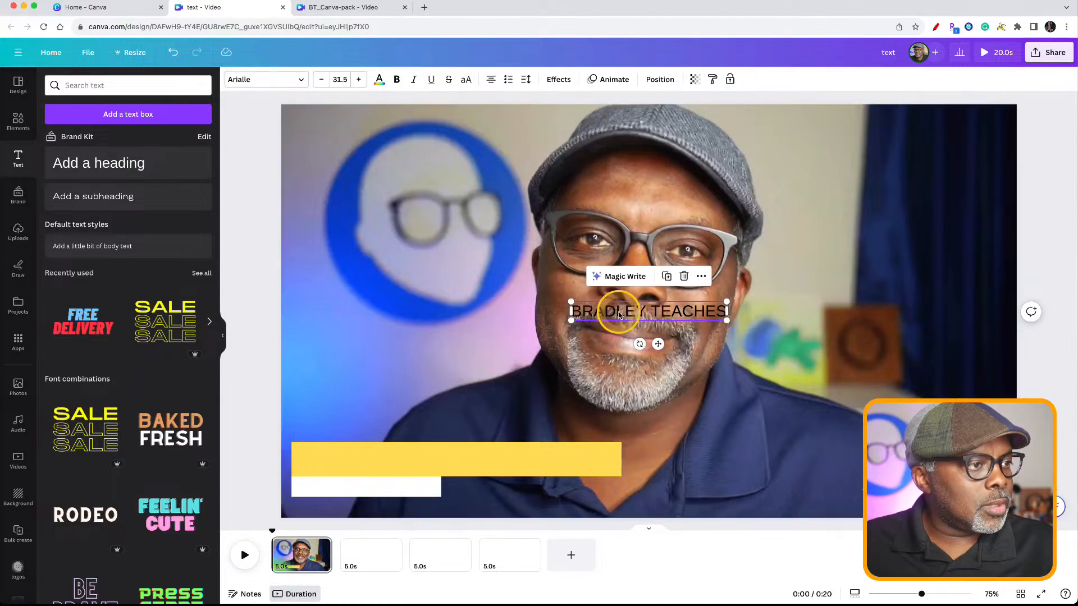
drag(602, 311, 350, 461)
triple_click(351, 460)
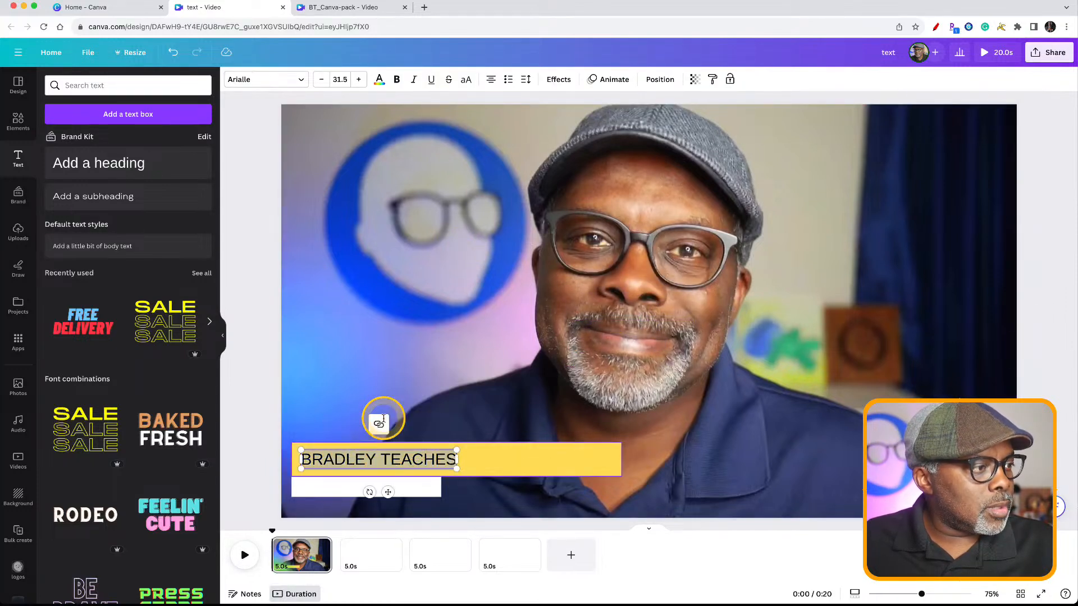
click(402, 84)
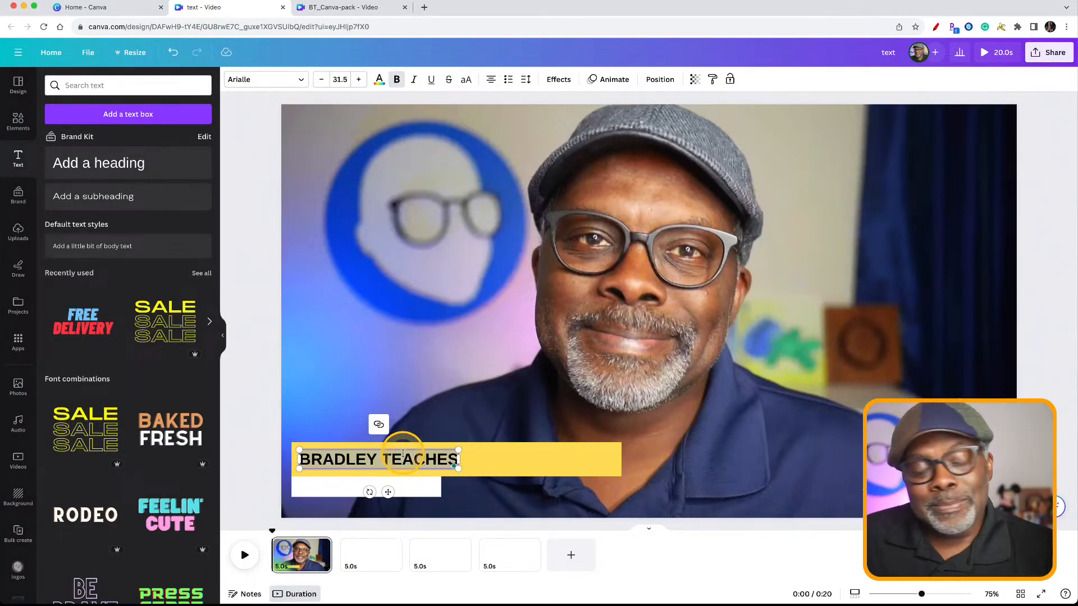
- Set the heading's font size to 39.5, left-align it and position it inside the yellow bar near its left end
click(360, 79)
click(360, 80)
click(360, 80)
click(360, 79)
click(360, 79)
click(360, 80)
click(360, 80)
click(359, 80)
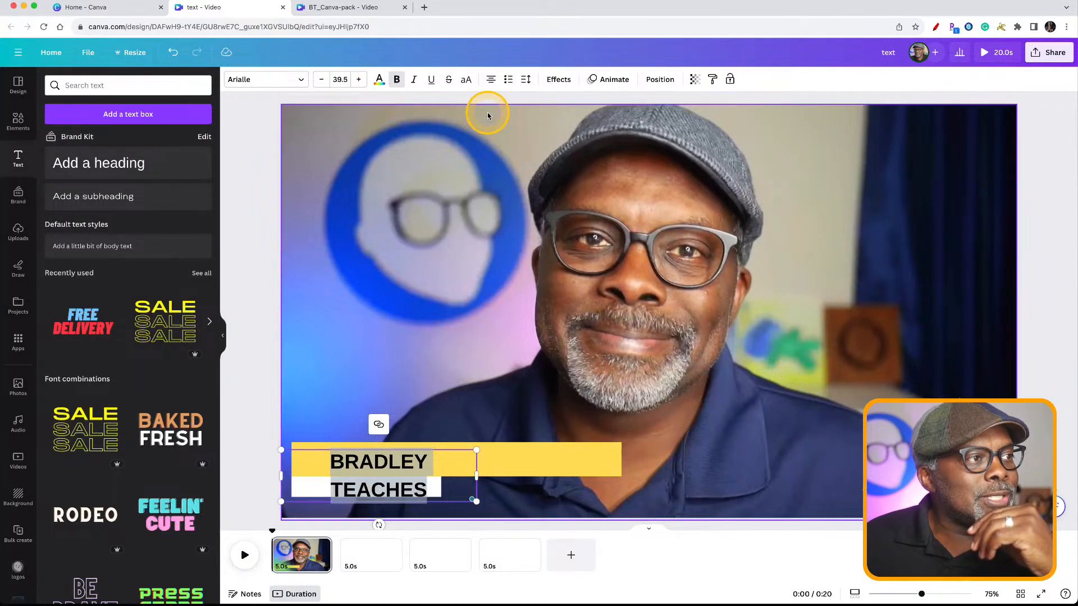
click(491, 80)
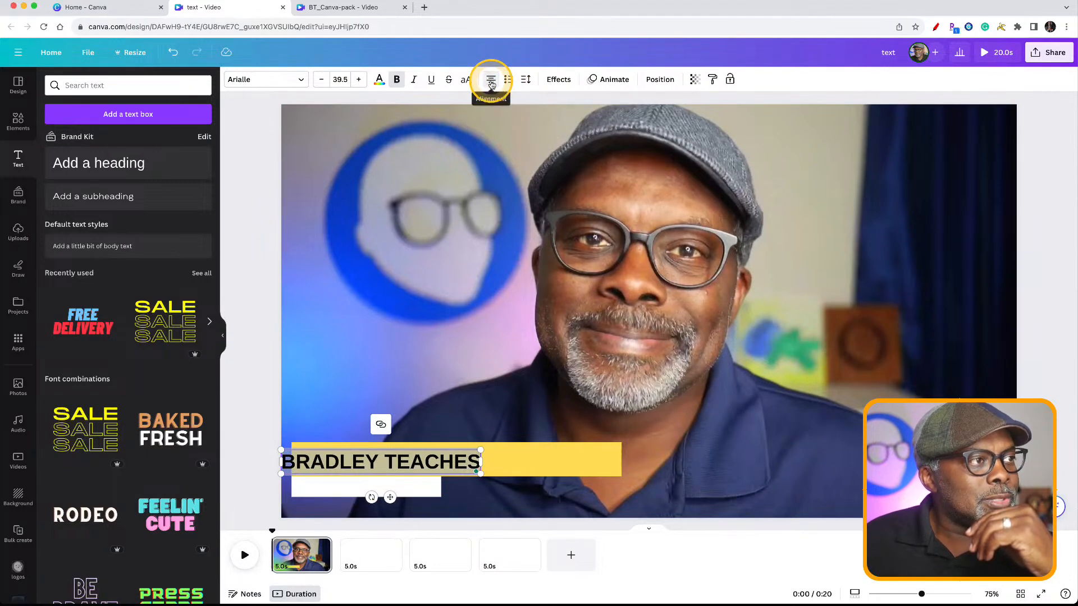
drag(321, 463, 337, 461)
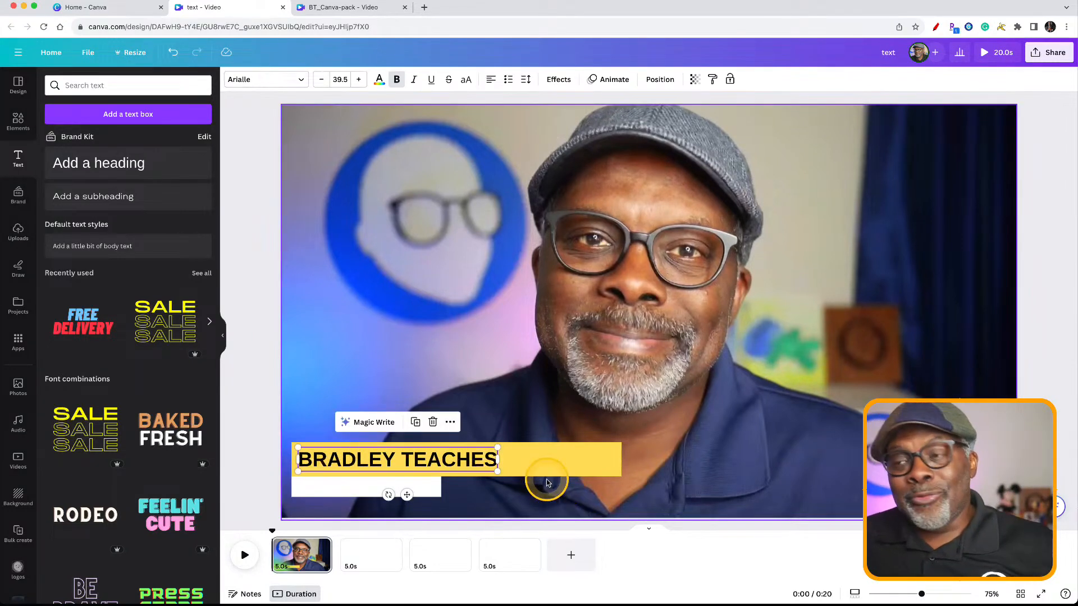
- Shorten the yellow bar from its right end so it ends just past the heading text
click(620, 463)
drag(620, 463, 509, 464)
click(246, 454)
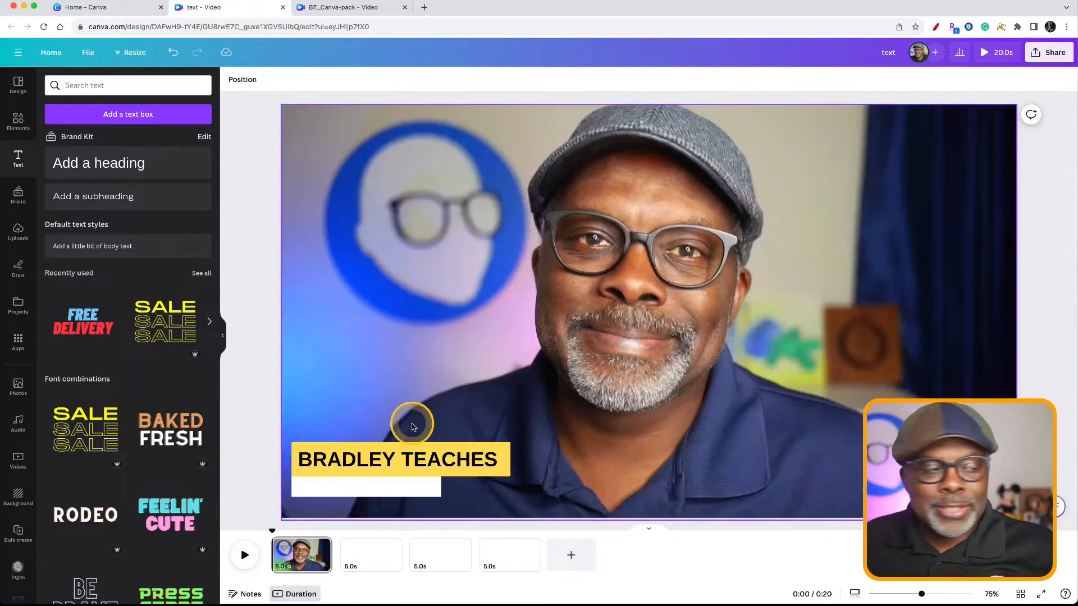
- Place a duplicate of the heading above the lower third and tighten the original heading's letter spacing to -71
click(440, 460)
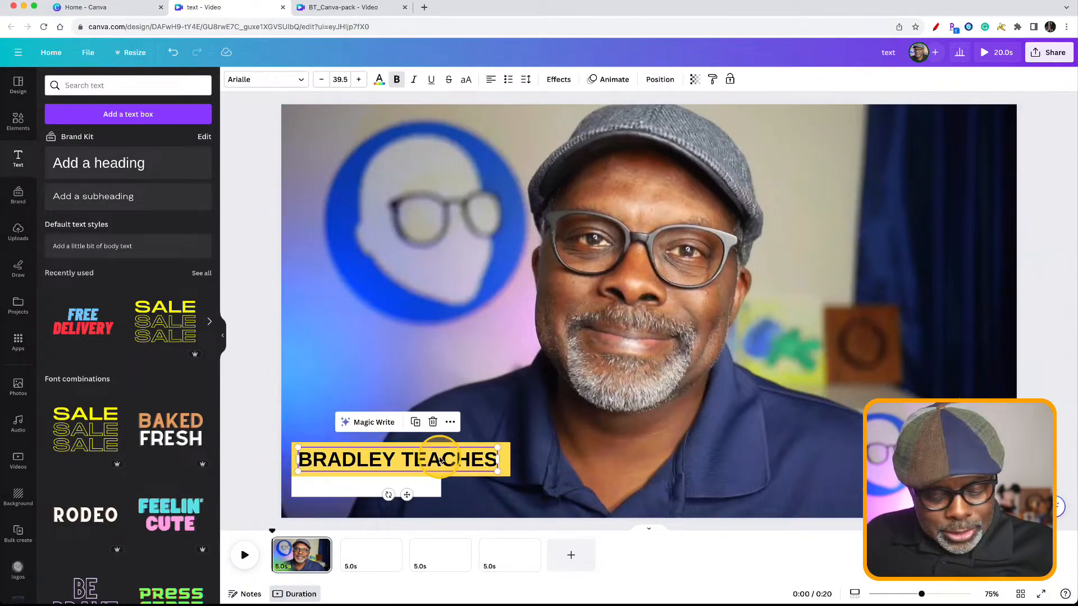
drag(441, 461, 459, 366)
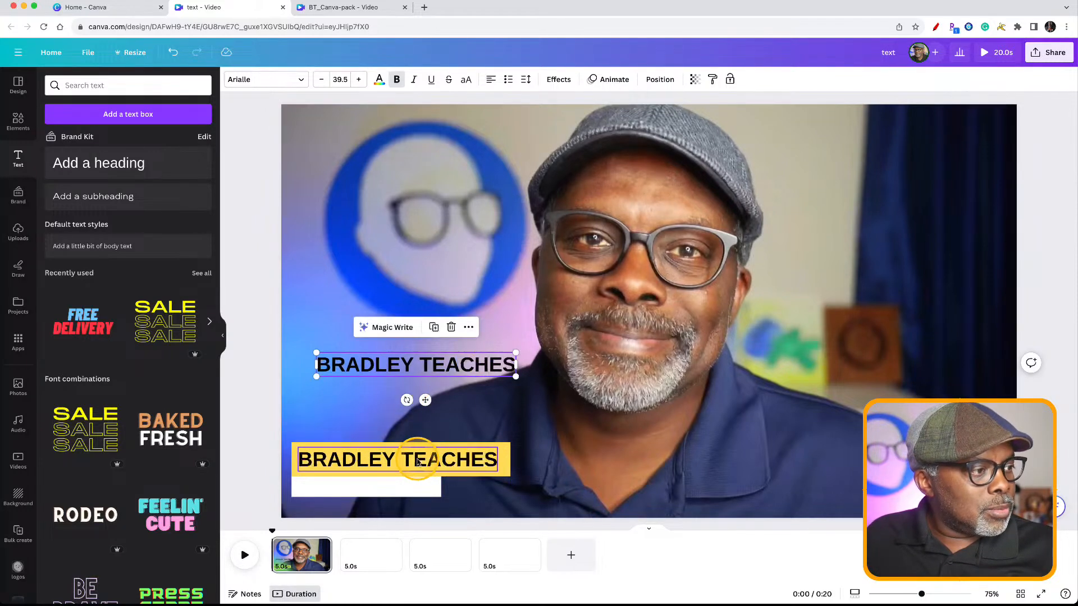
double_click(417, 458)
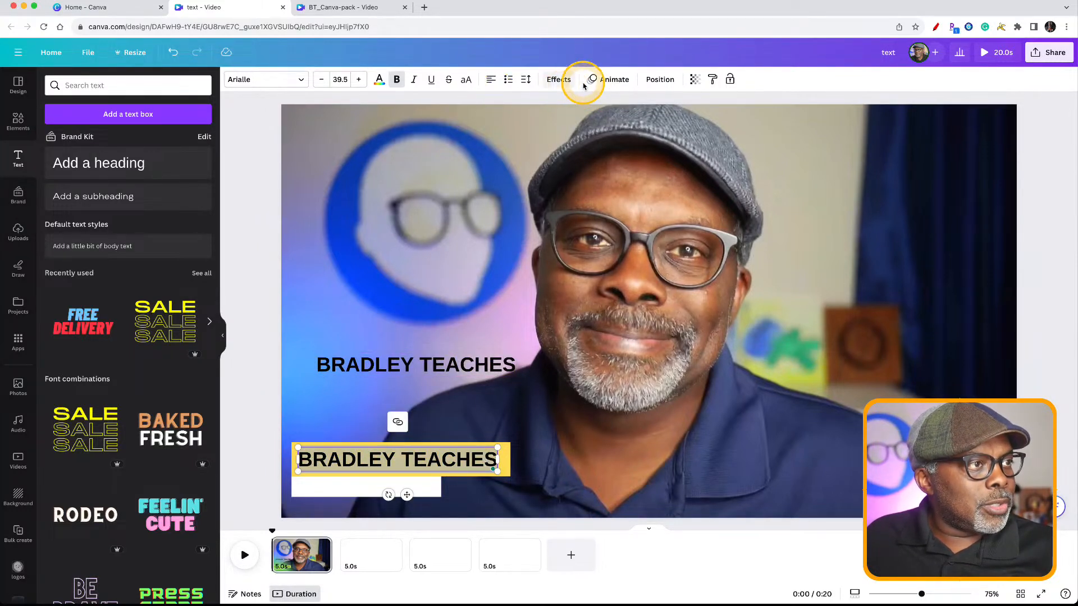
click(525, 81)
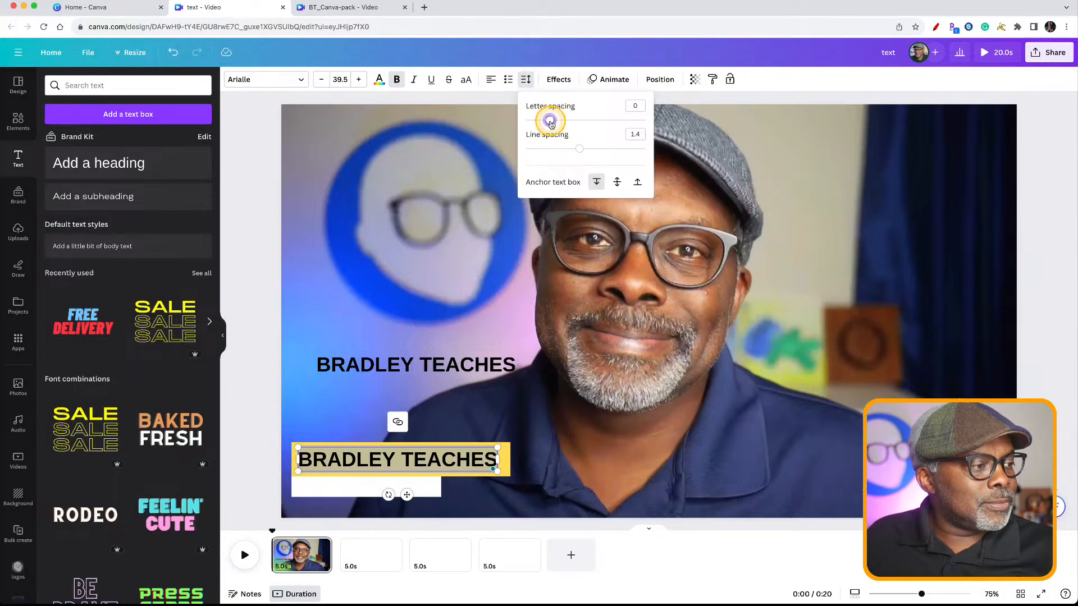
drag(546, 123, 542, 123)
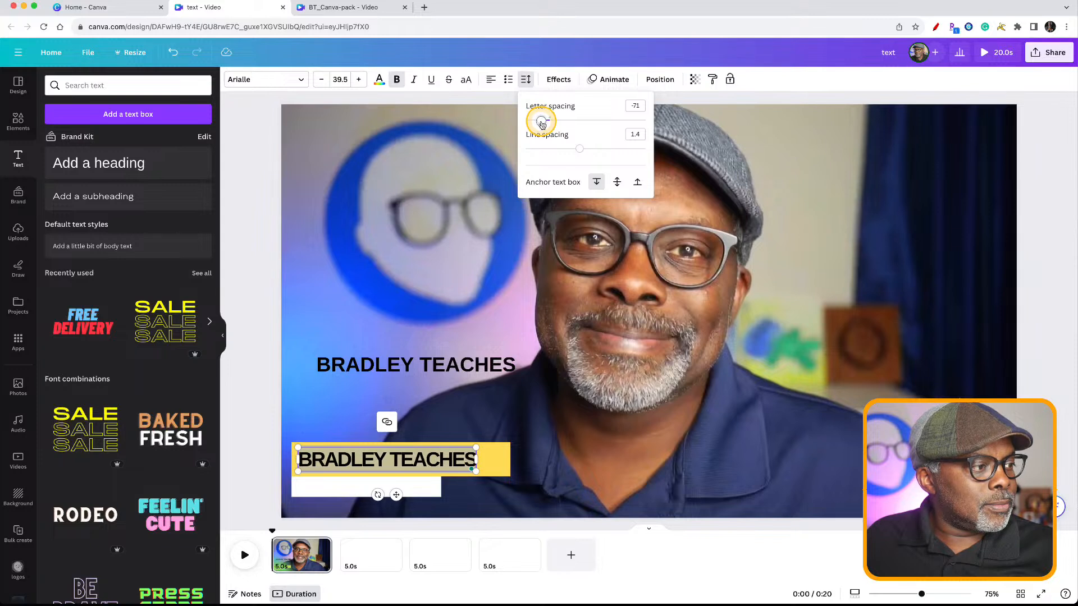
click(276, 382)
- Move the duplicated heading onto the white bar and replace its text with "Video Graphics Guy"
click(354, 378)
drag(353, 378, 352, 492)
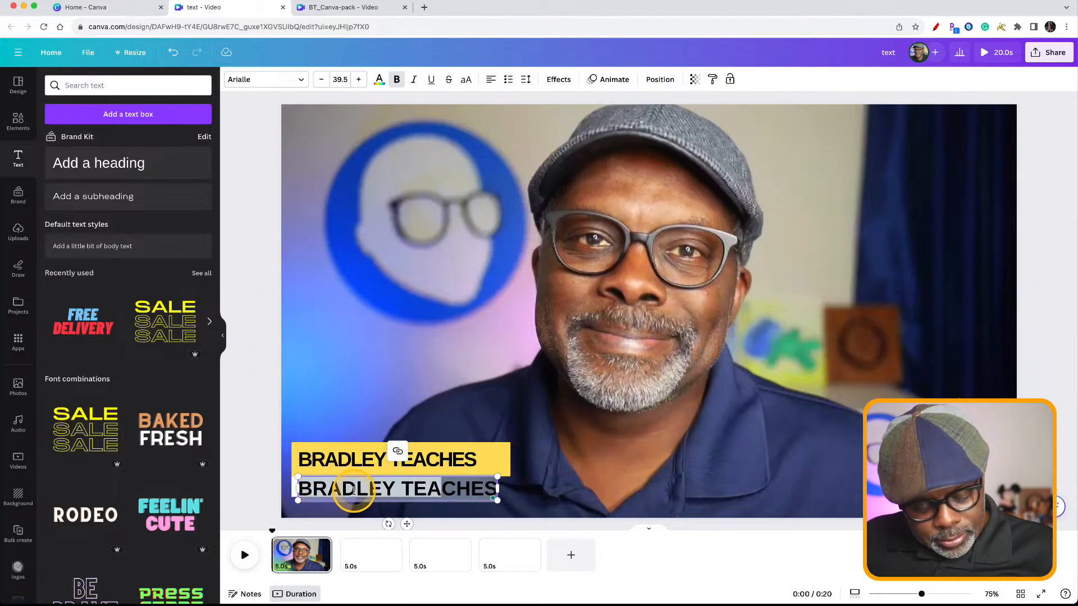
text(Video Gra)
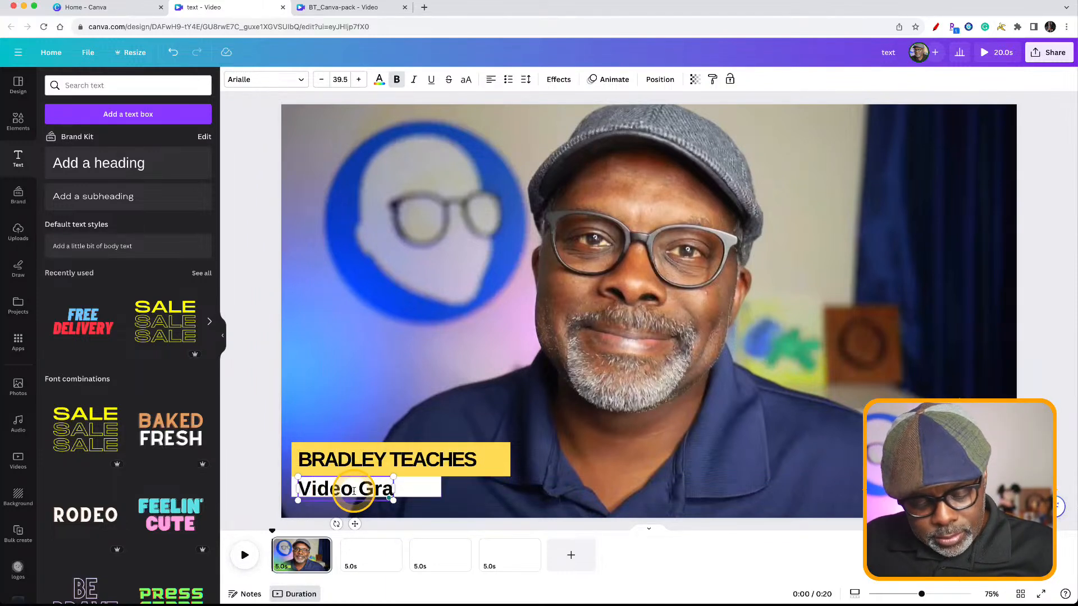
text(phics Guy)
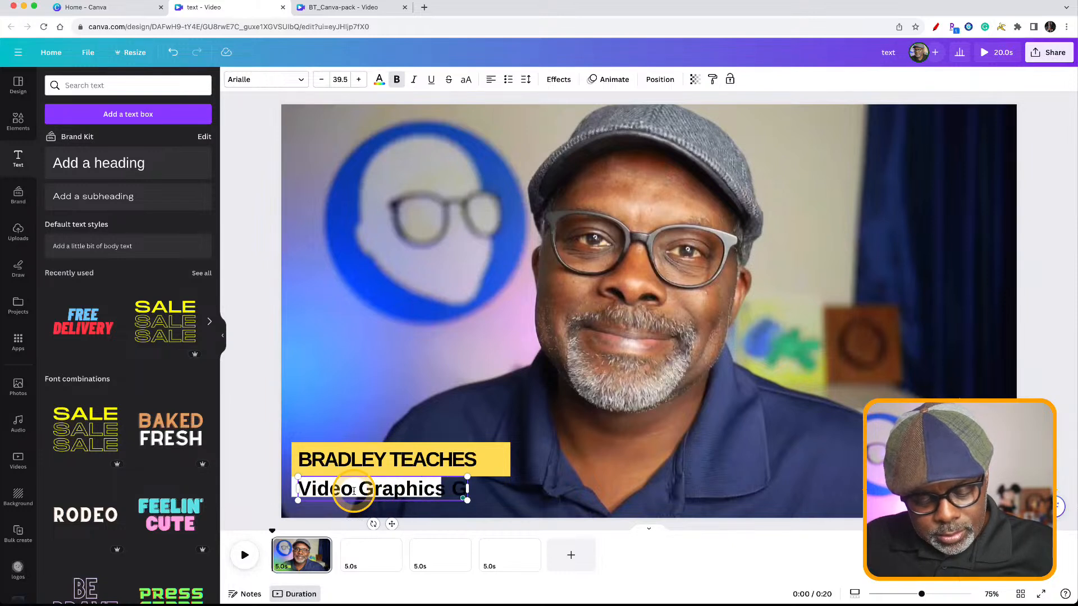
- Reduce the "Video Graphics Guy" text to font size 30.5
double_click(373, 494)
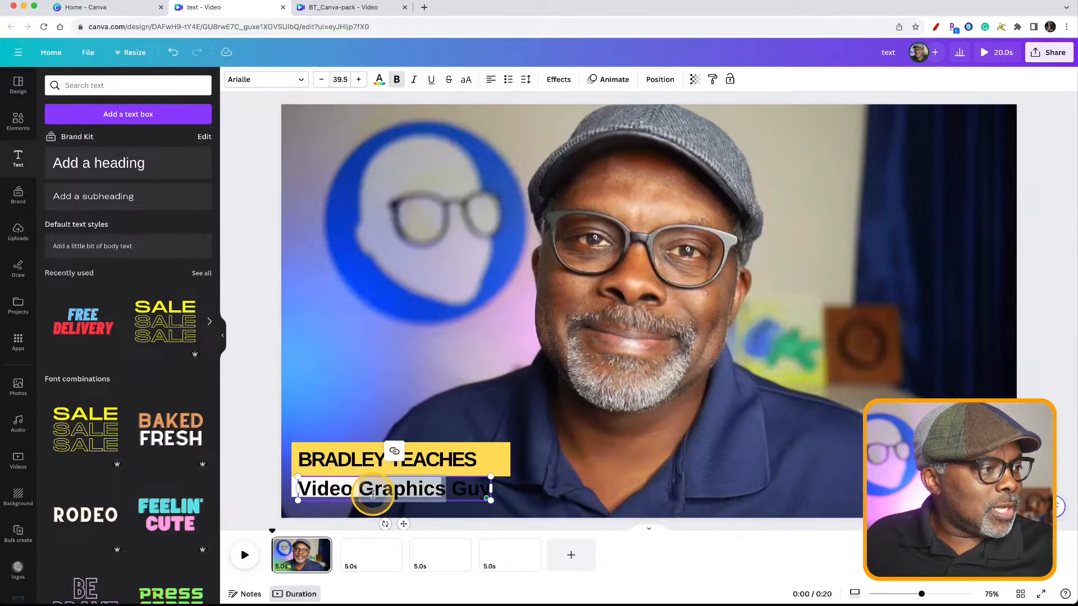
triple_click(373, 494)
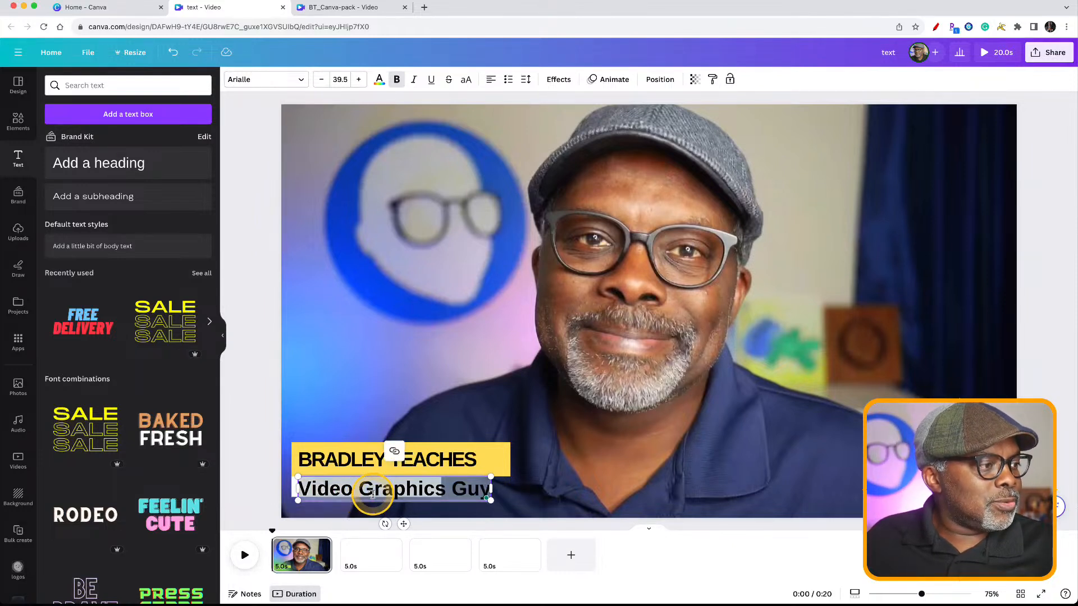
click(321, 80)
click(321, 81)
click(320, 80)
click(321, 80)
click(321, 80)
click(321, 81)
click(321, 80)
click(321, 80)
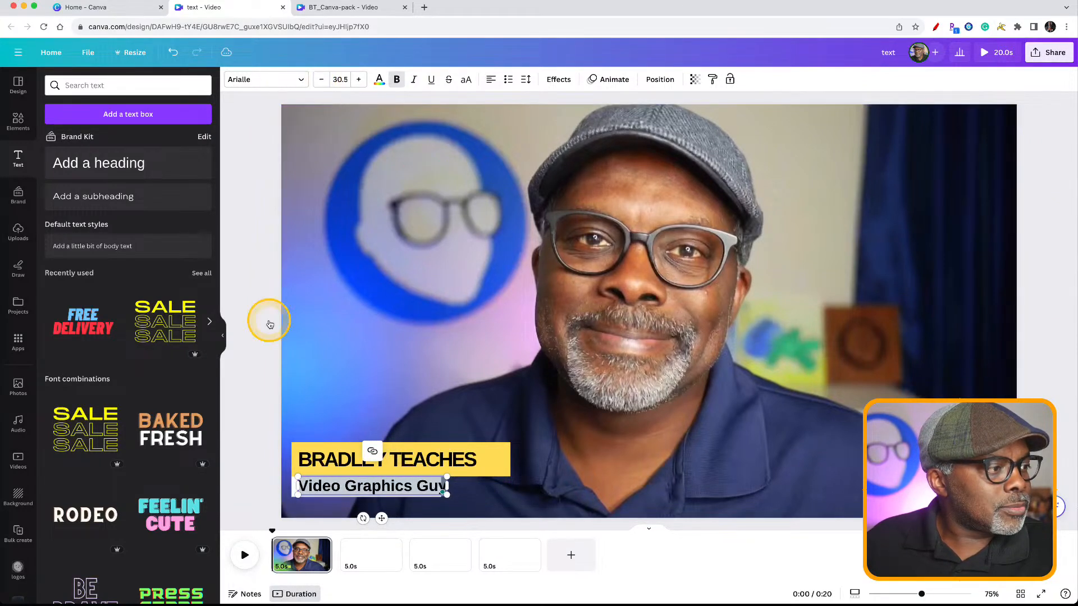
click(261, 410)
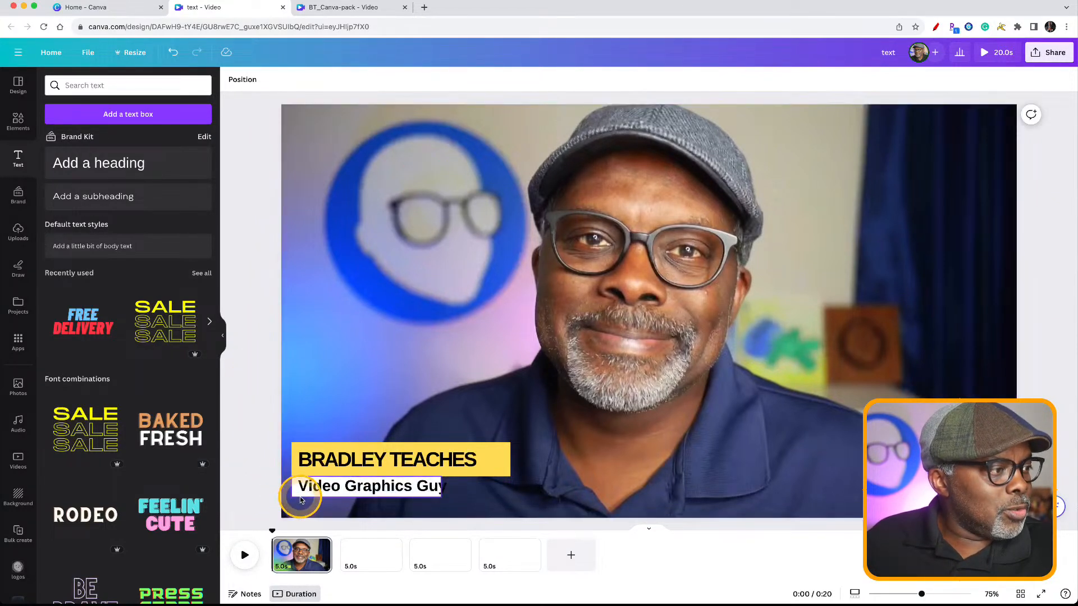
- Lengthen the white bar to the right so it extends just past the "Video Graphics Guy" text
click(302, 500)
drag(442, 487, 458, 488)
click(233, 469)
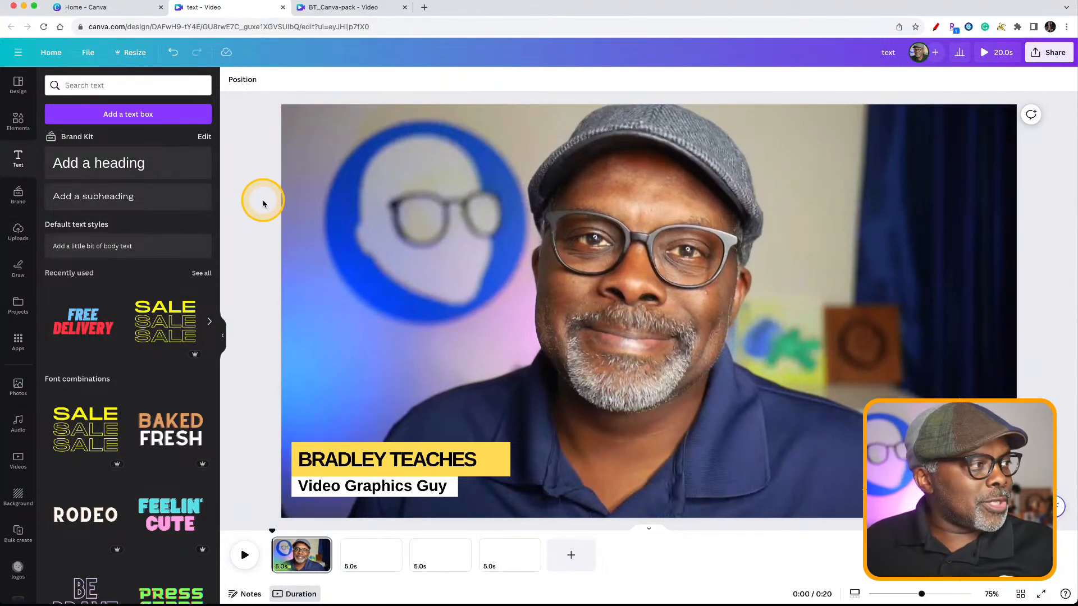
- Duplicate the yellow bar and stretch the copy into a full-height panel covering the right side of the page
click(18, 121)
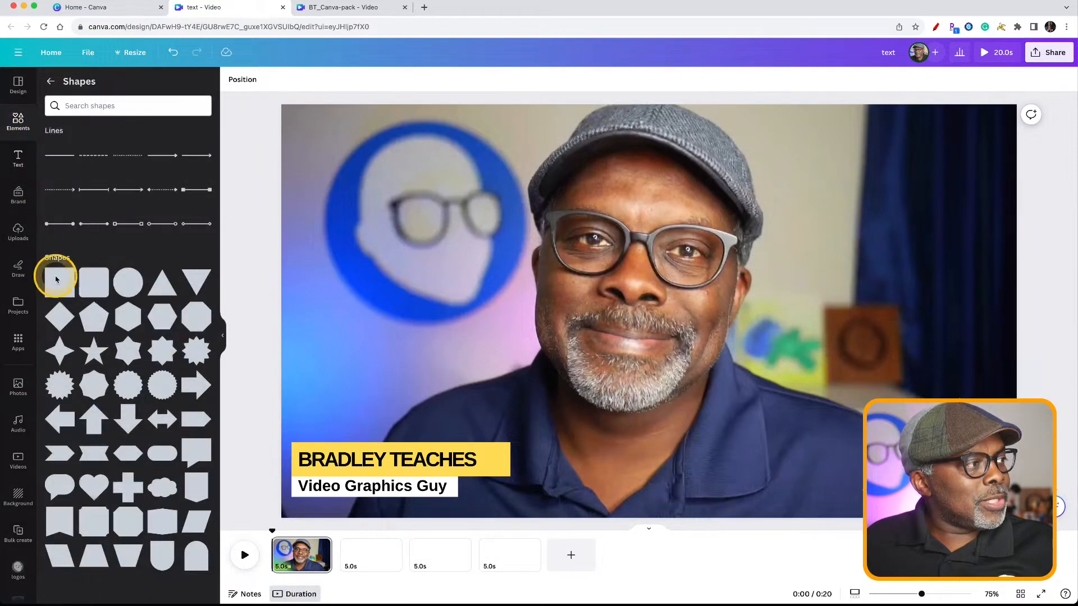
click(501, 458)
drag(503, 462, 1028, 117)
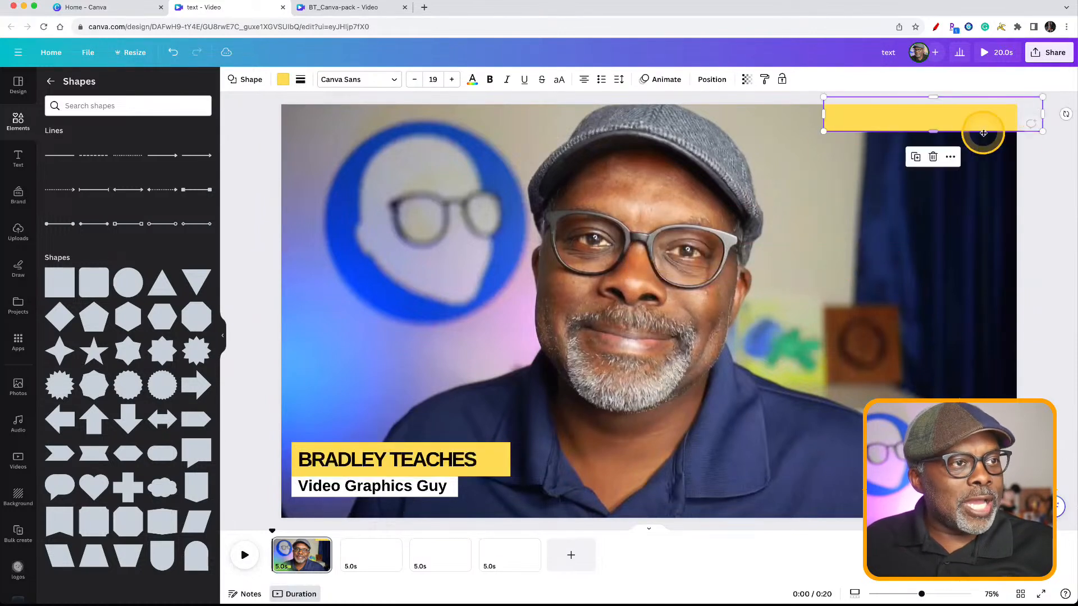
drag(935, 139, 933, 529)
mouse_move(936, 403)
mouse_down()
mouse_move(906, 403)
mouse_move(918, 398)
mouse_up()
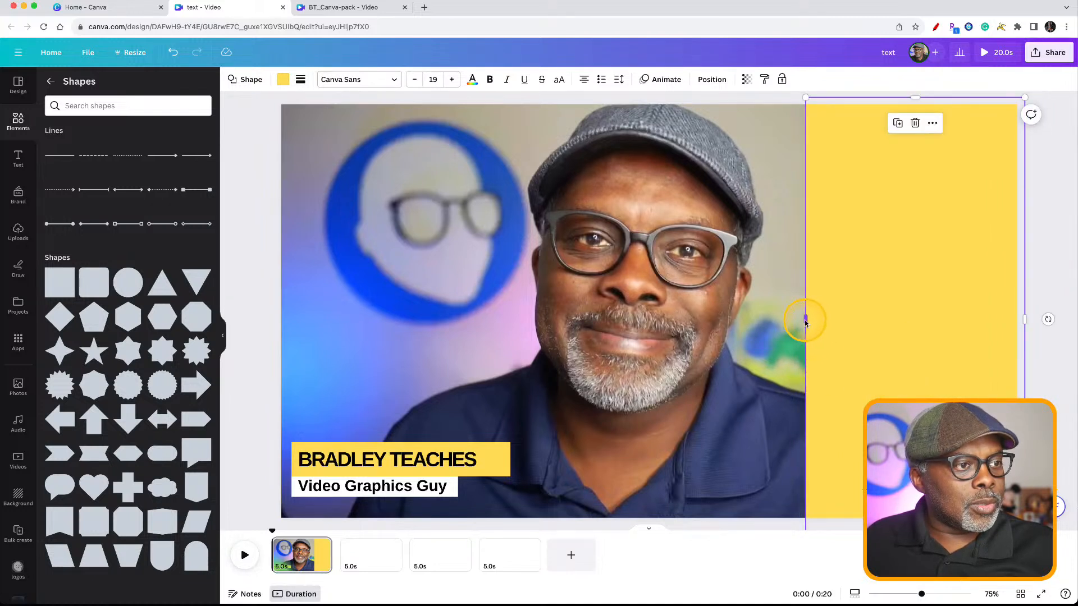
drag(806, 321, 799, 318)
click(265, 273)
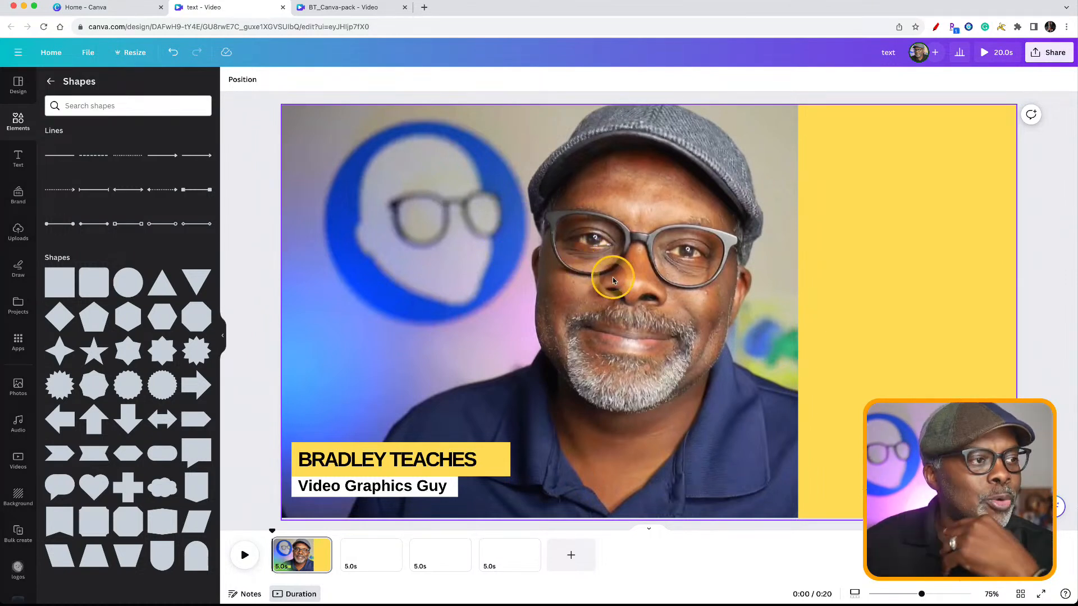
- Set the portrait photo's transparency to 0 so only the green background shows behind the overlays
click(609, 273)
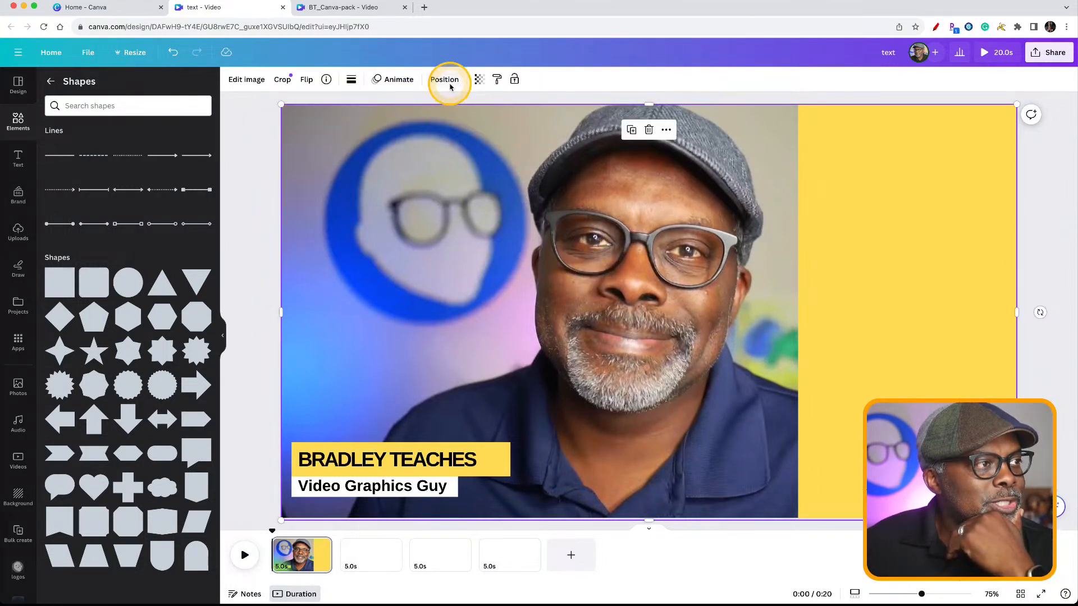
click(450, 83)
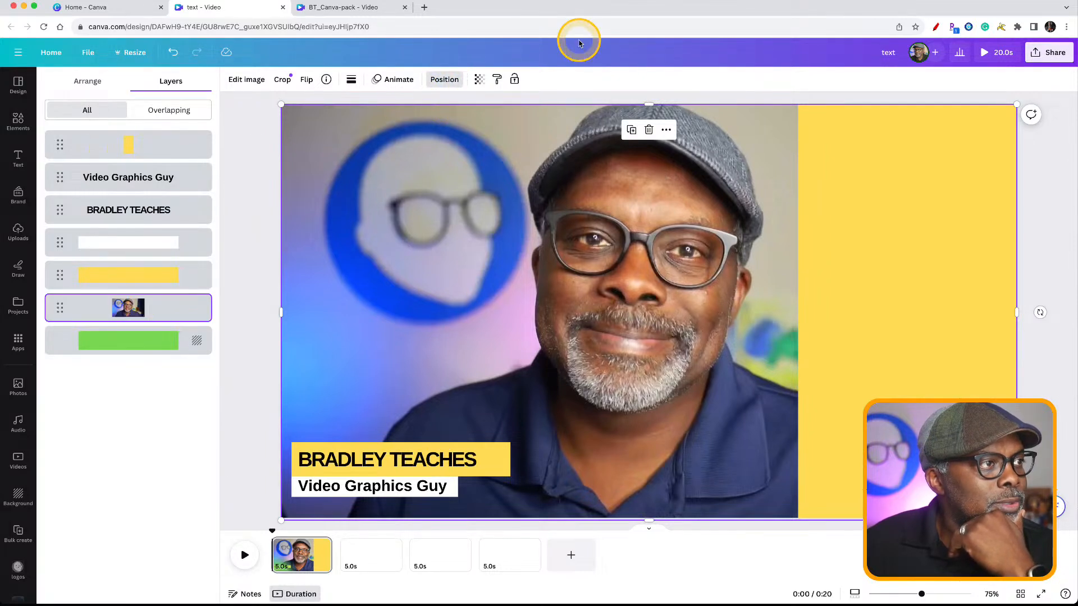
click(479, 80)
drag(480, 121, 371, 115)
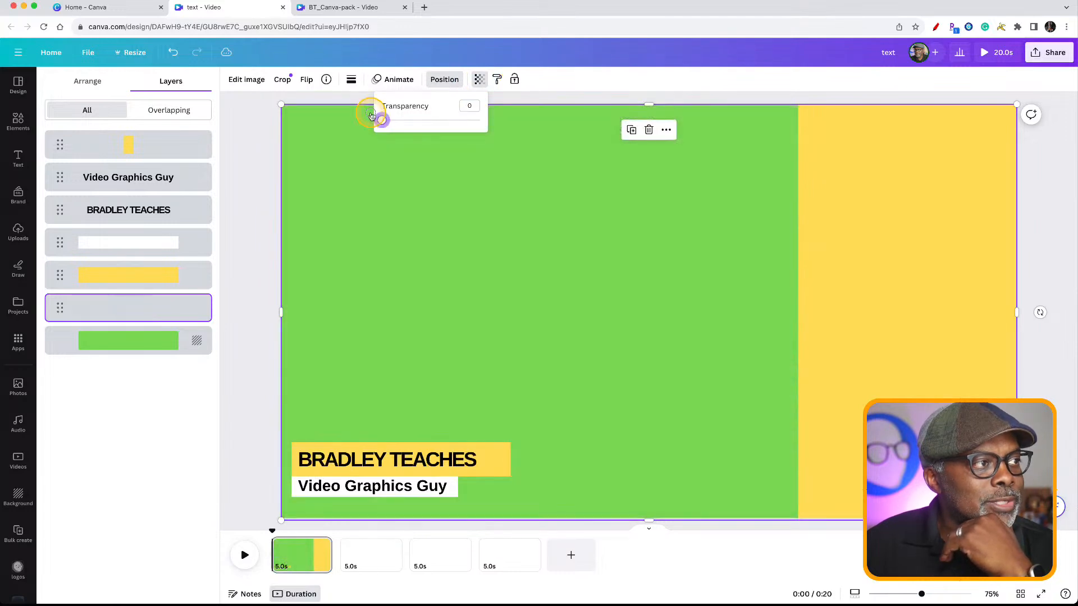
click(240, 160)
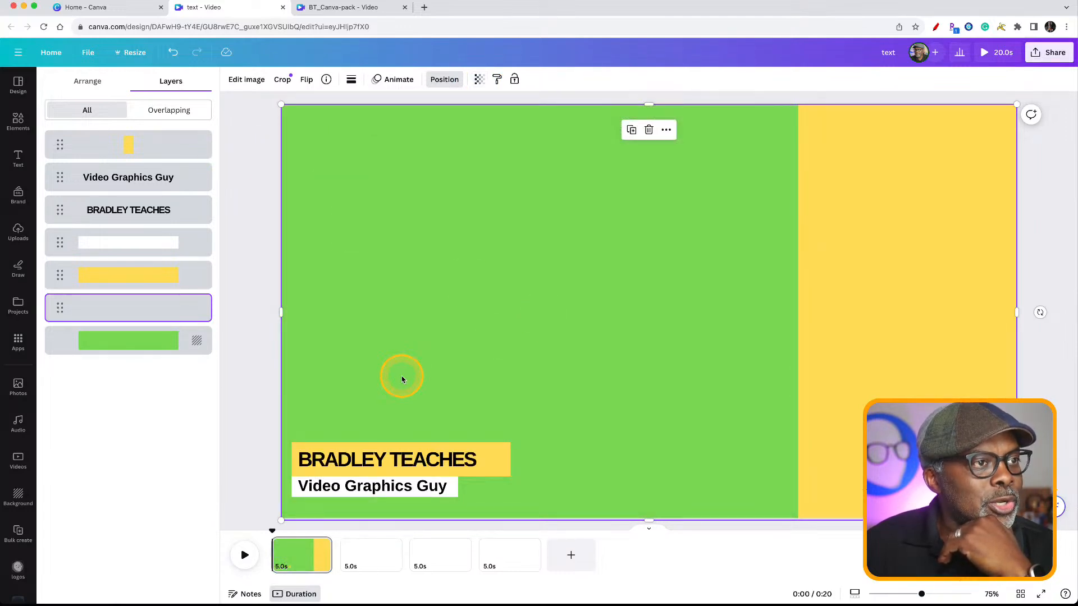
click(251, 229)
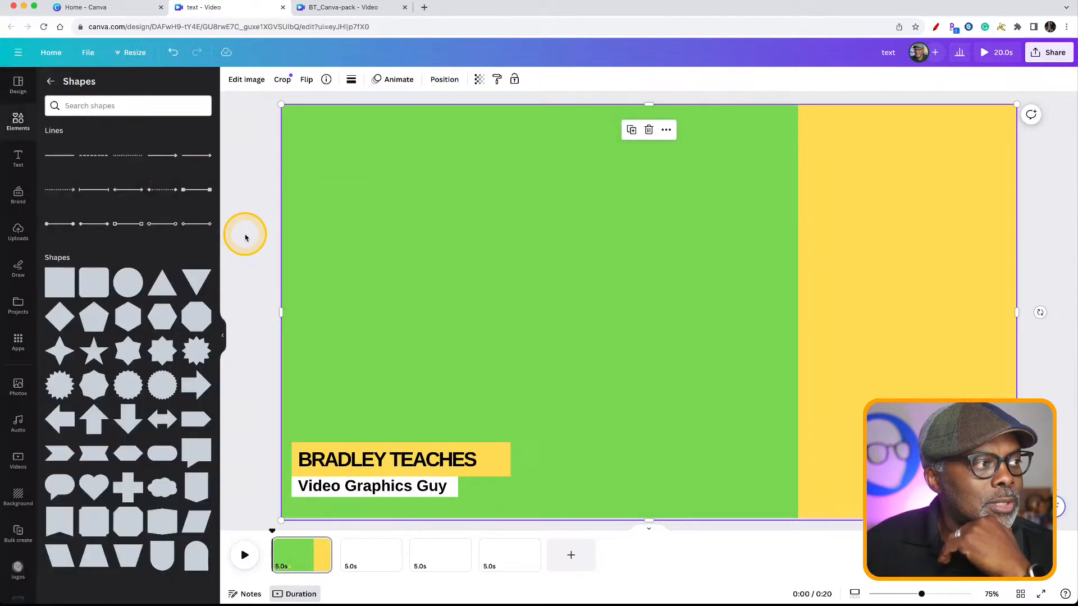
- Download only page 1 of the design as a PNG file
click(1048, 52)
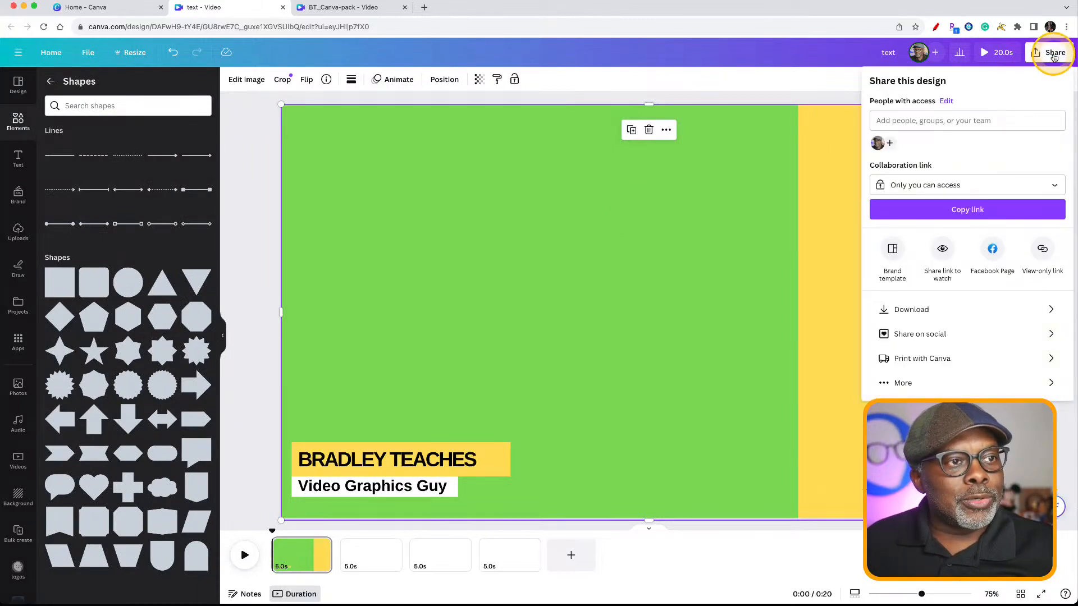
click(924, 310)
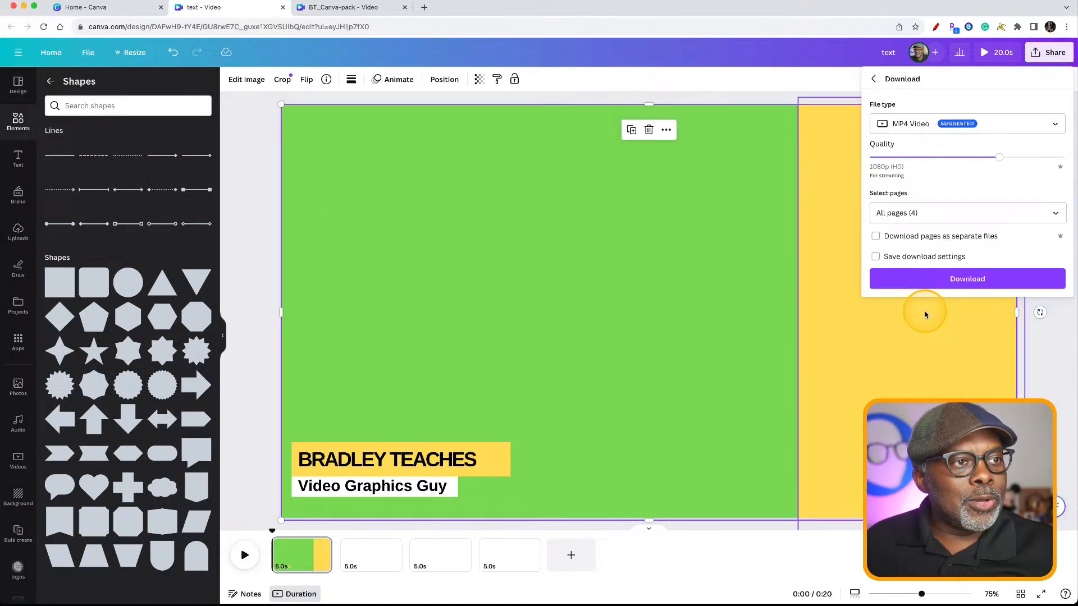
click(897, 123)
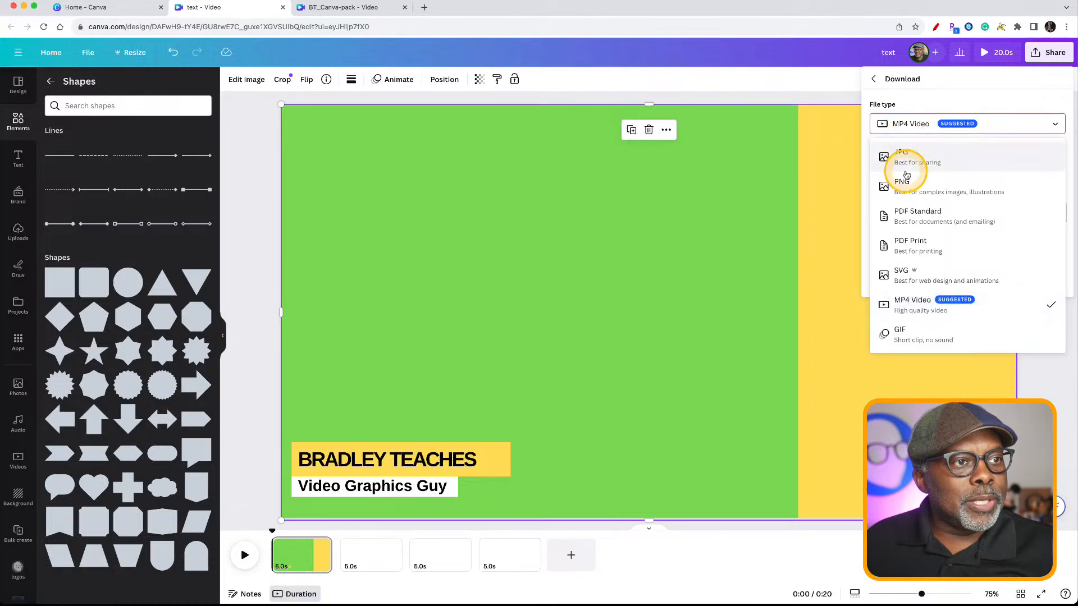
click(908, 190)
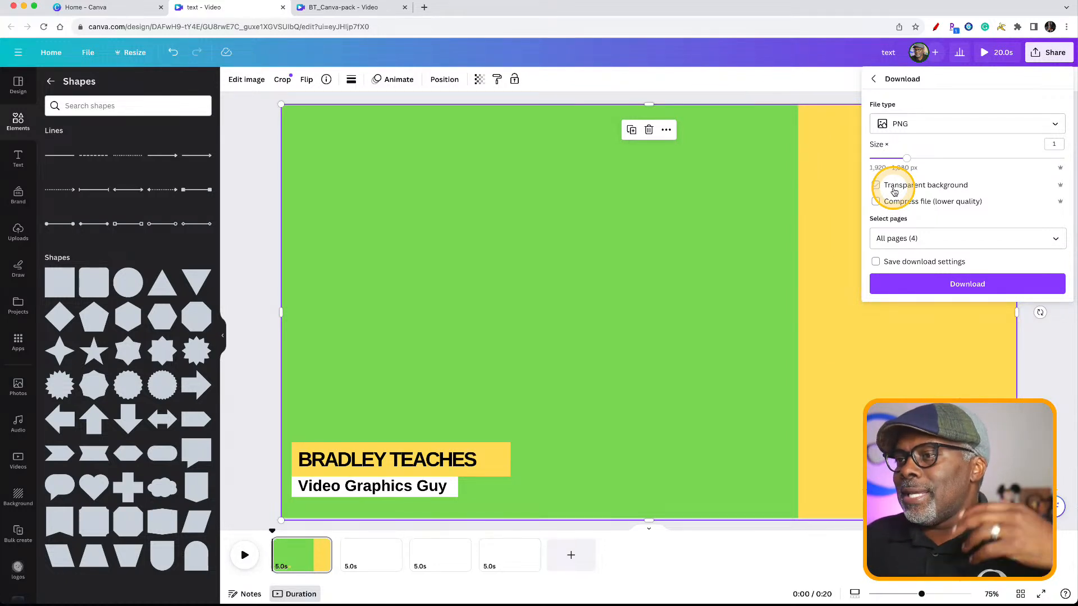
click(921, 237)
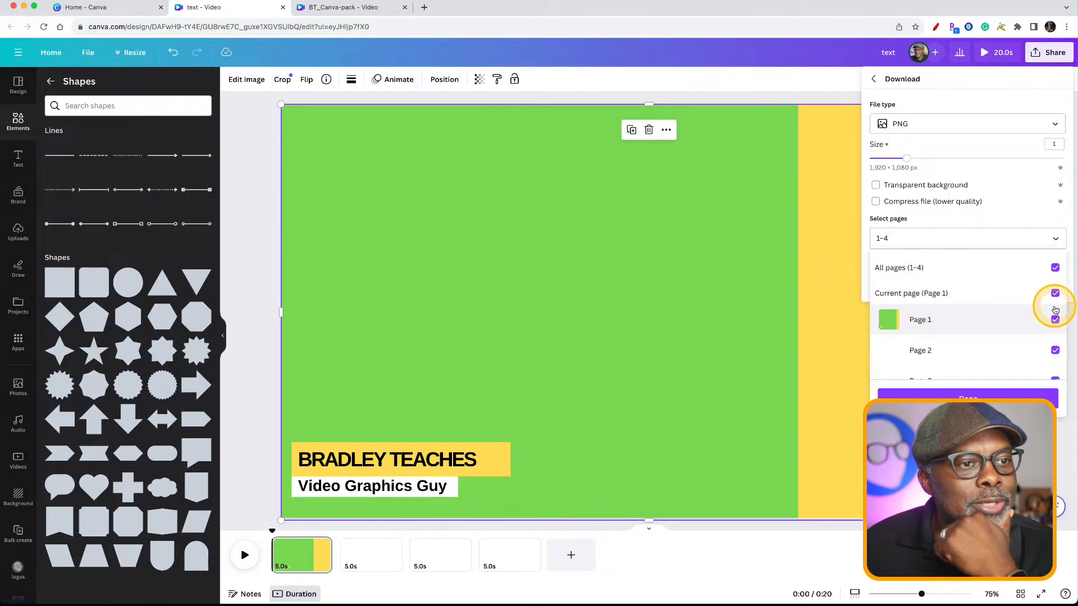
click(1054, 268)
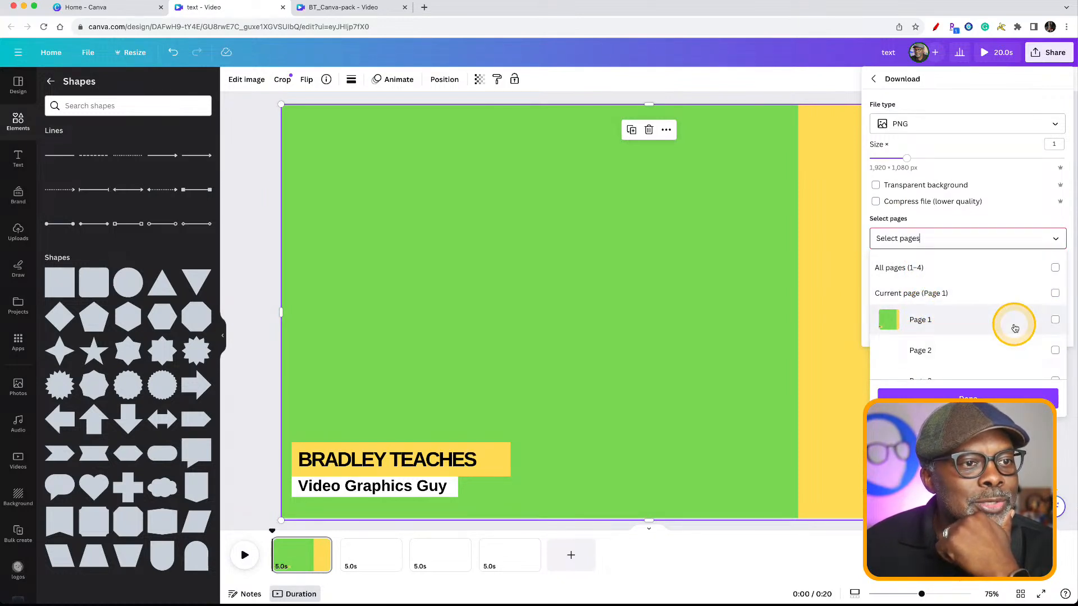
click(1055, 319)
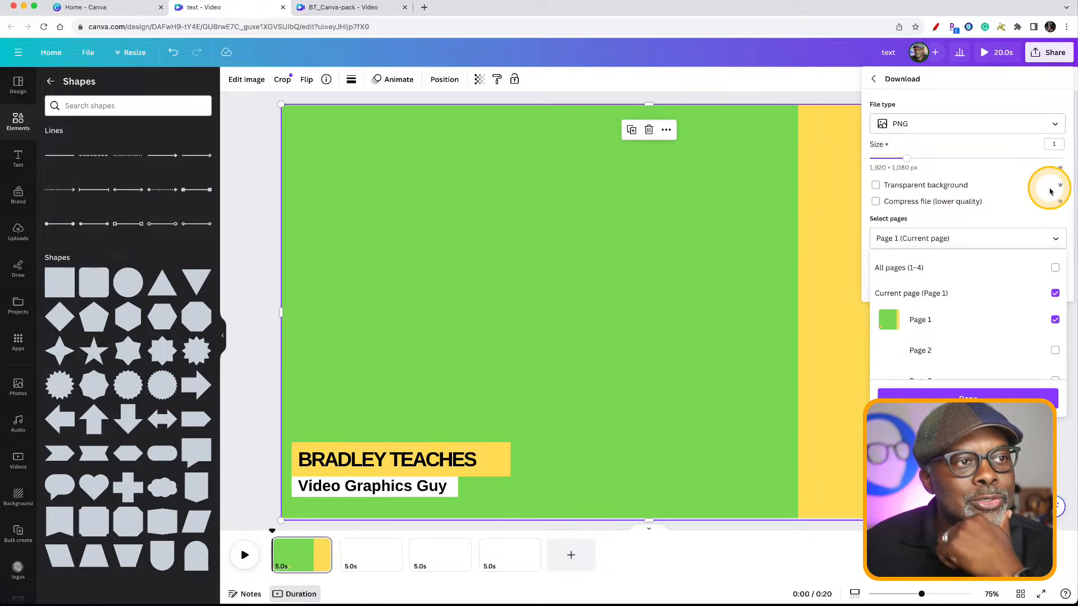
click(972, 397)
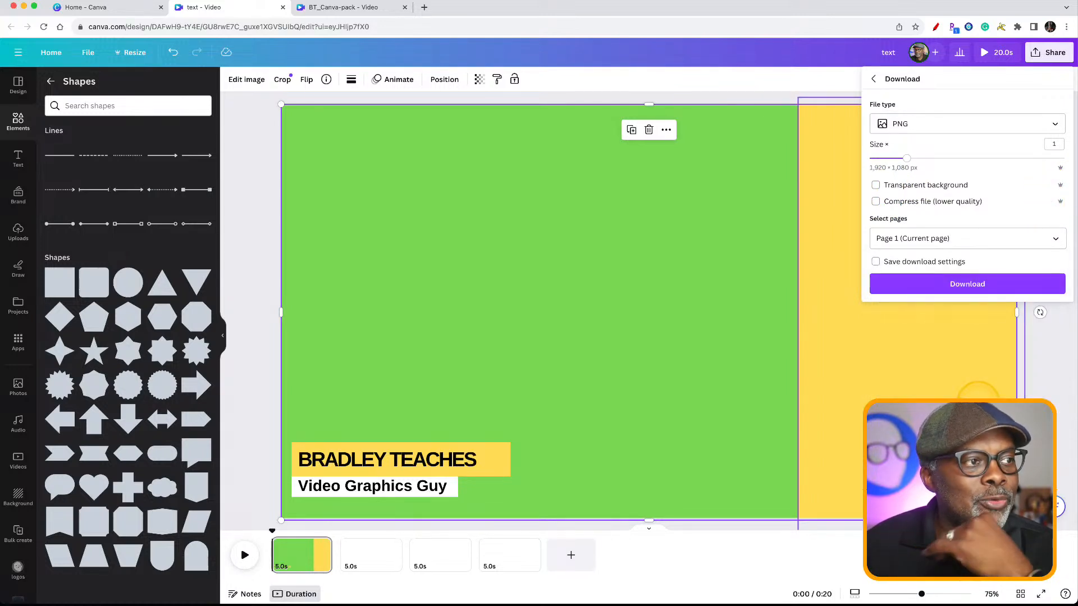
click(977, 286)
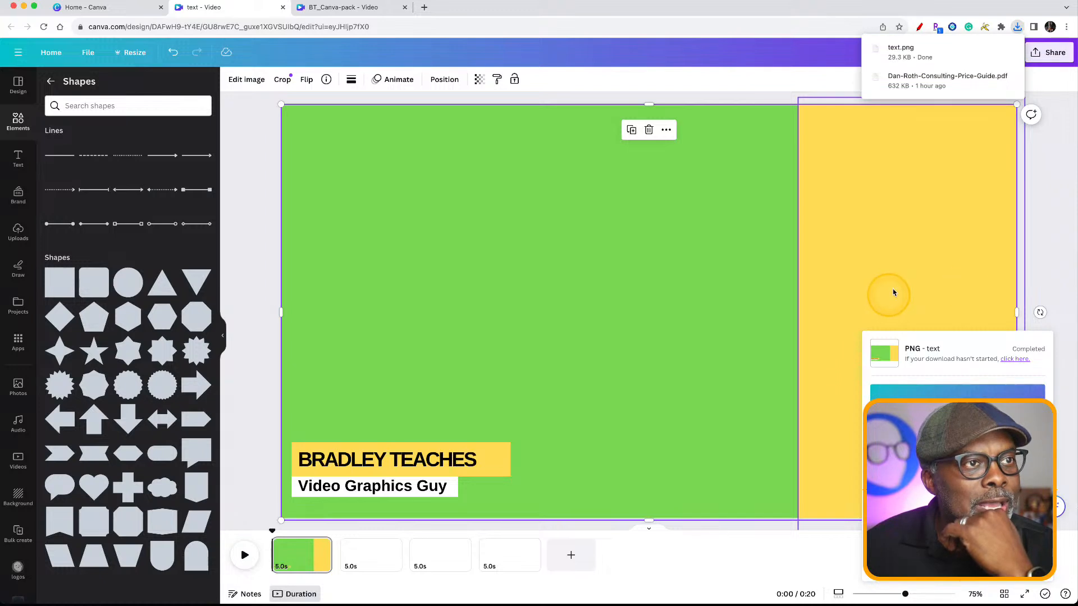
click(275, 161)
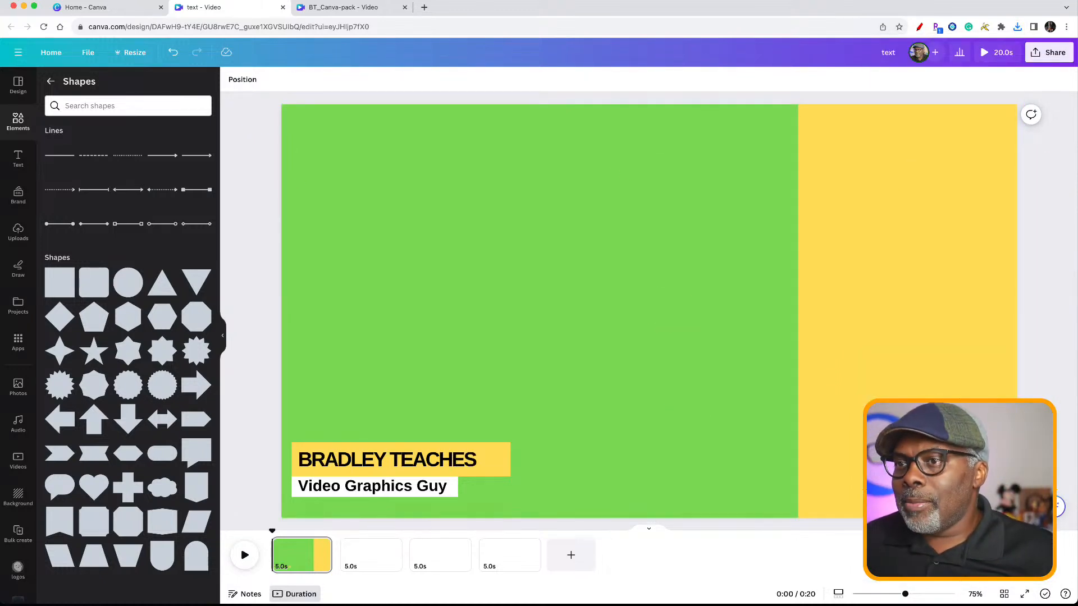